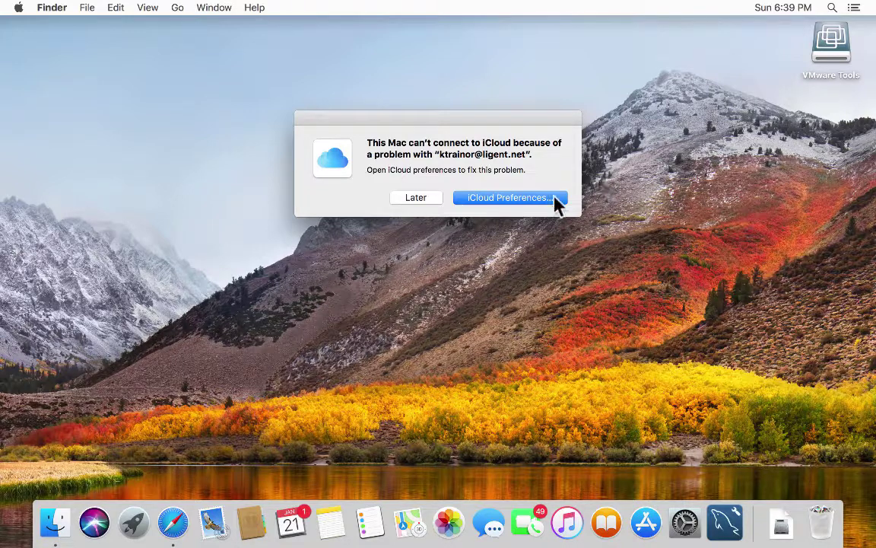
# Step: Postpone the iCloud connection alert and check which macOS version the Mac is running
pyautogui.click(416, 198)
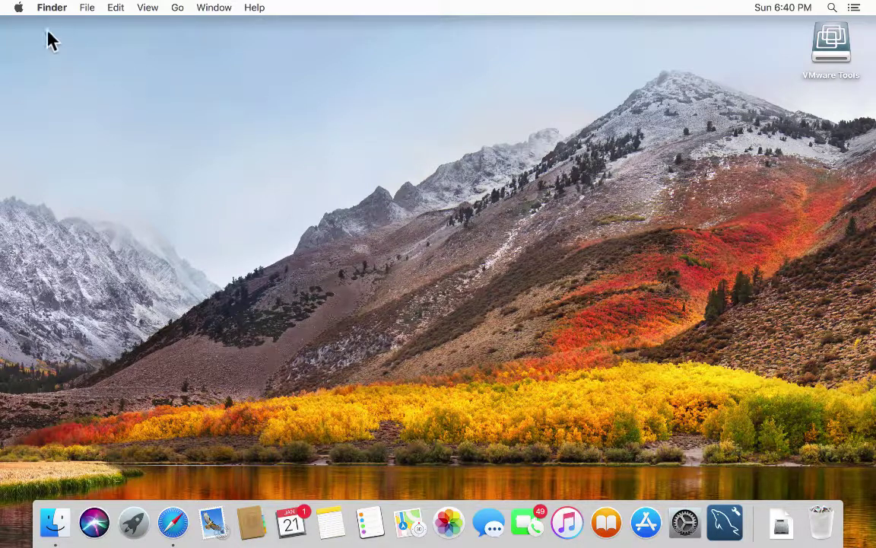
pyautogui.click(16, 7)
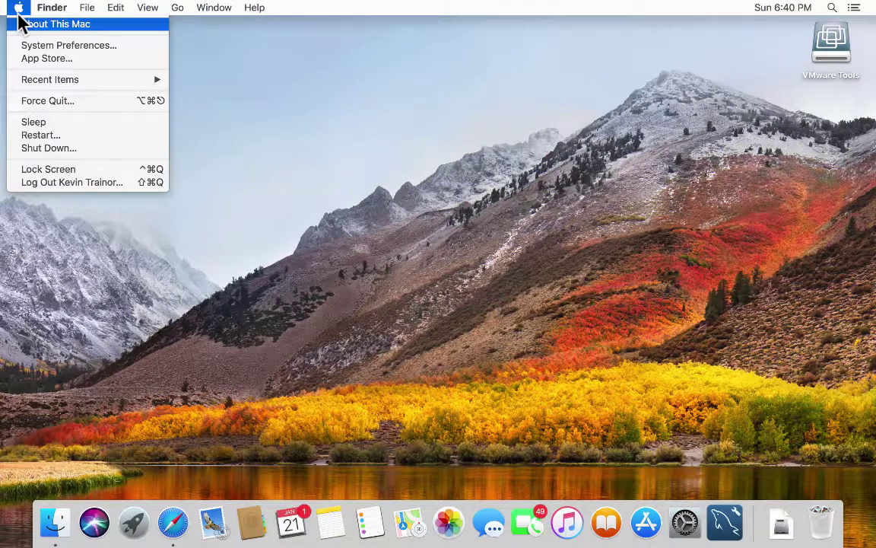
pyautogui.click(18, 19)
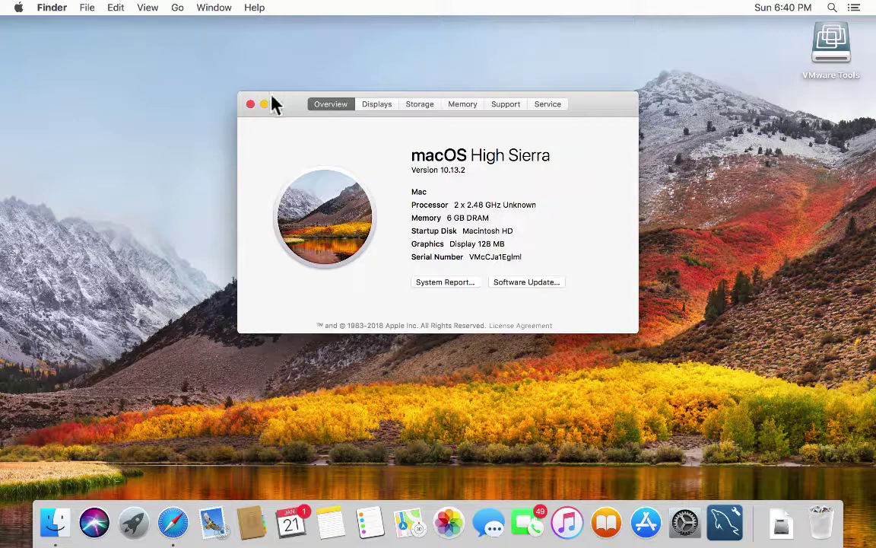
pyautogui.click(247, 104)
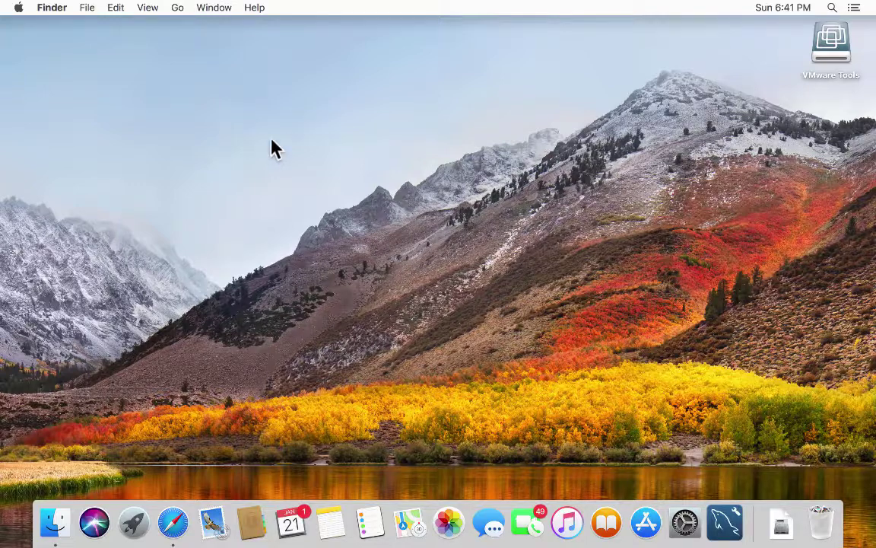
# Step: Search the web for "anaconda download" in Safari and open the Downloads | Anaconda result
pyautogui.click(157, 524)
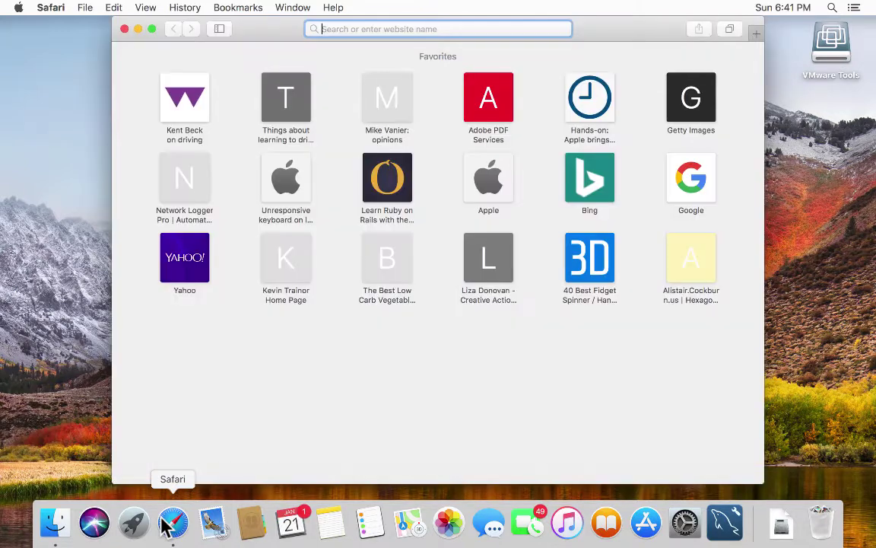
pyautogui.click(318, 312)
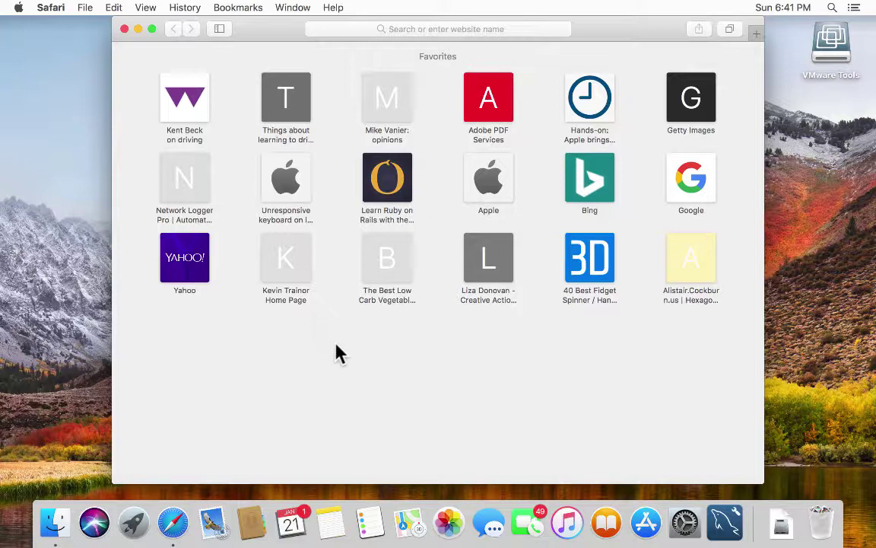
pyautogui.click(350, 30)
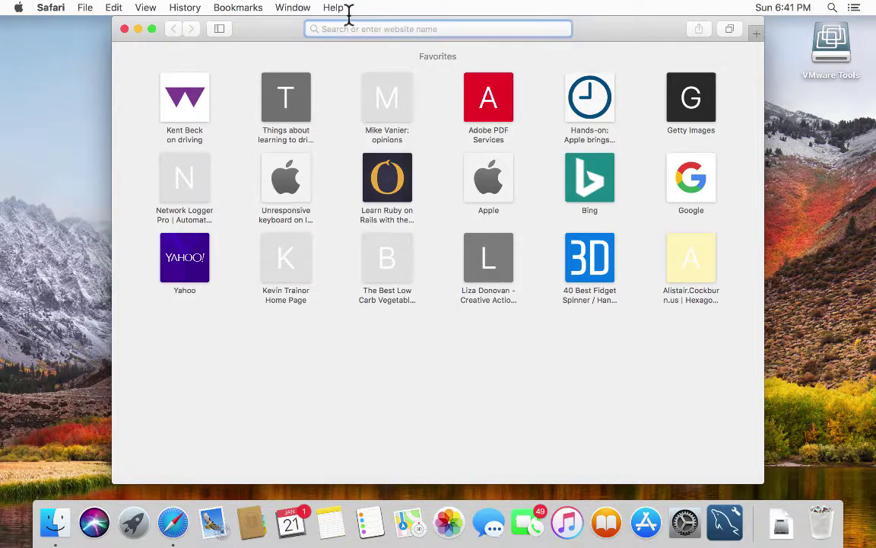
pyautogui.write('ana')
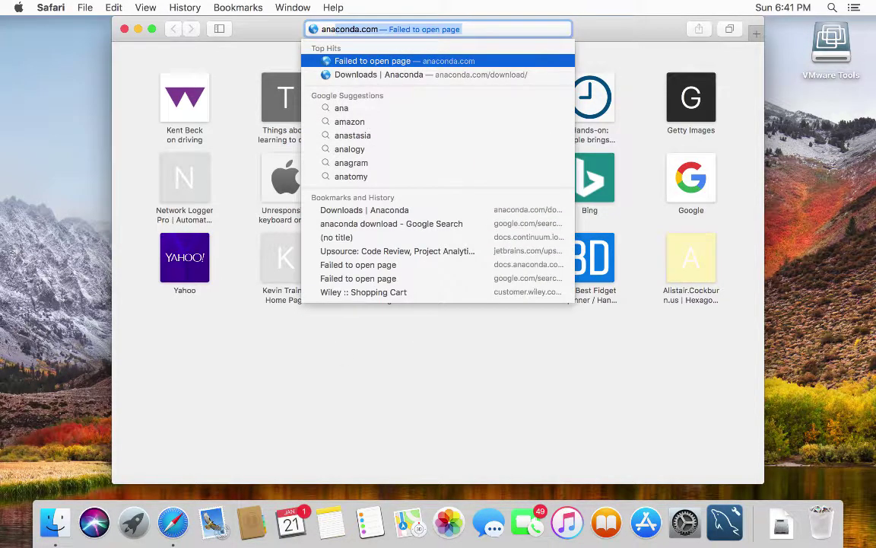
pyautogui.write('co')
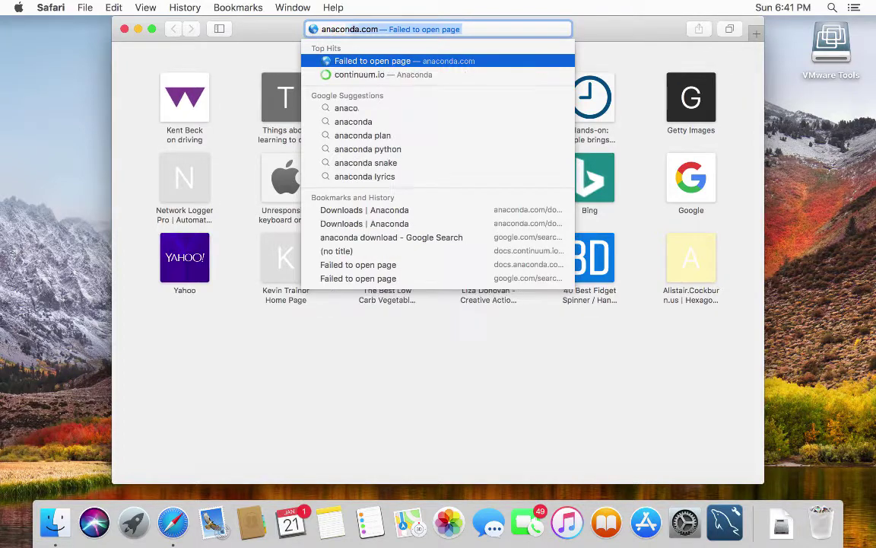
pyautogui.write('nda download')
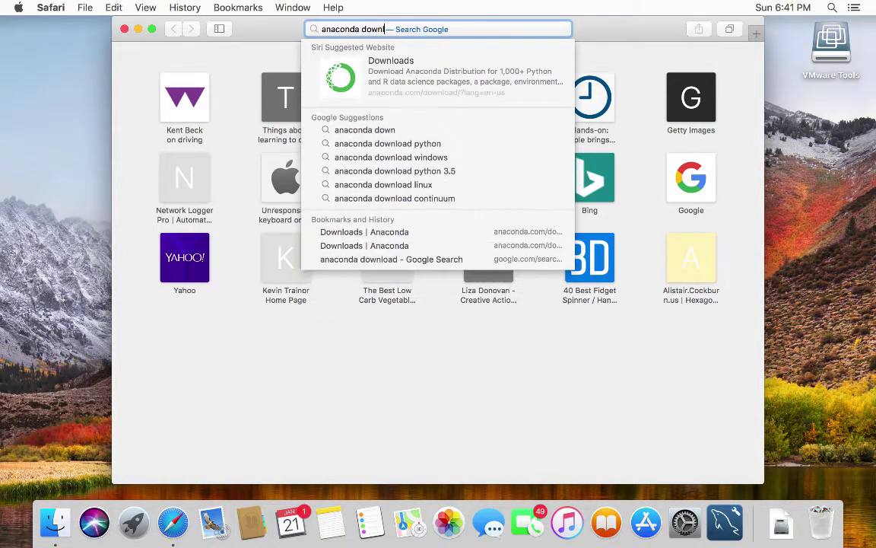
pyautogui.press('Return')
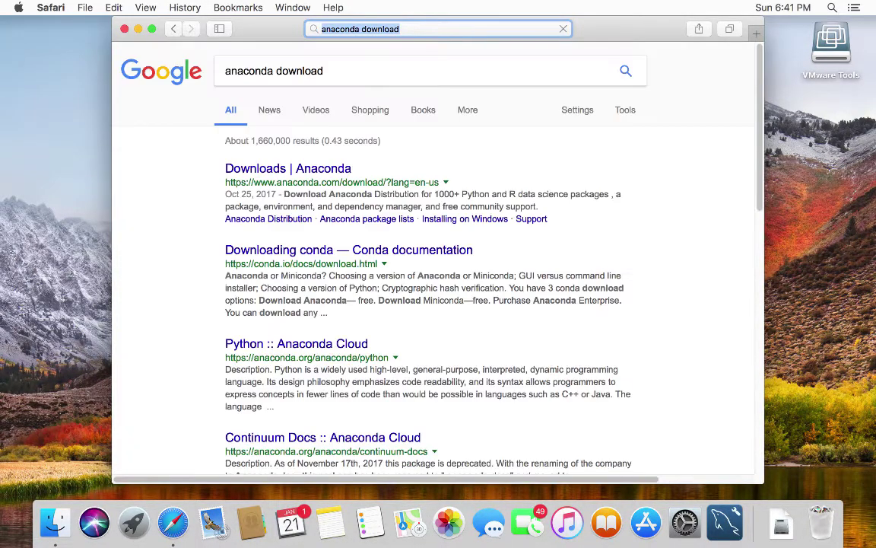
pyautogui.click(257, 168)
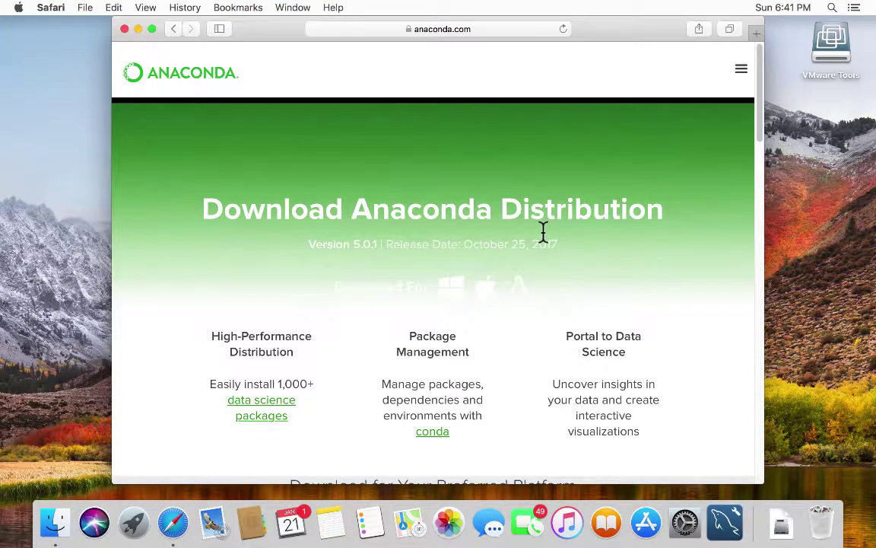
# Step: Download the Python 3.6 version of the Anaconda 5.0.1 macOS installer and decline the cheat sheet offer
pyautogui.scroll(-3, 554, 270)
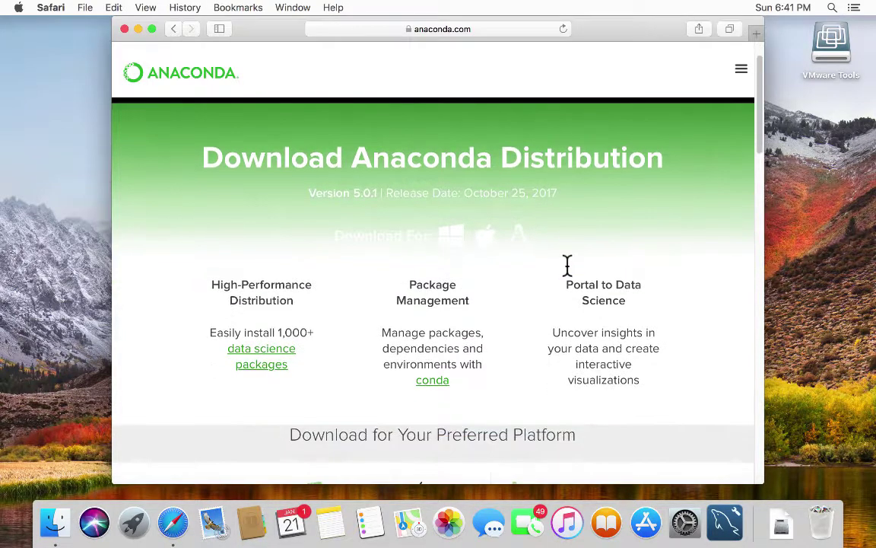
pyautogui.scroll(-3, 571, 273)
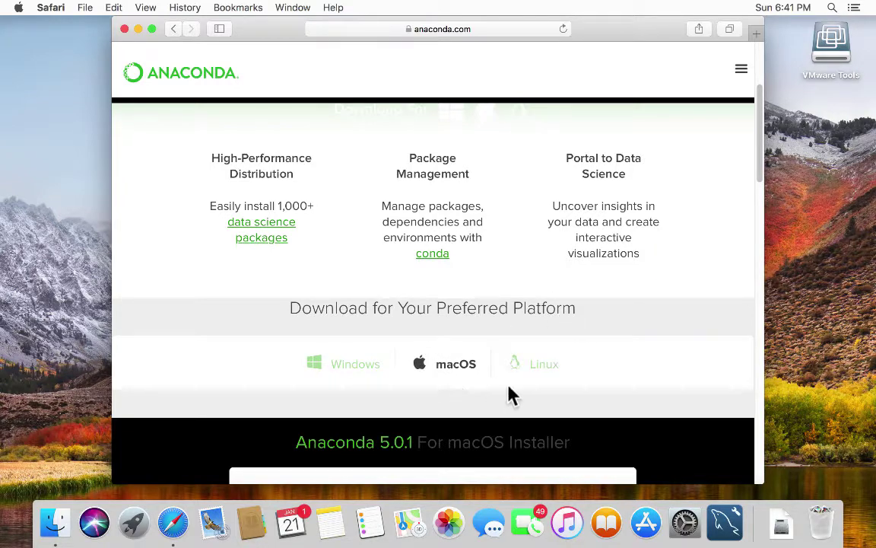
pyautogui.scroll(-5, 559, 384)
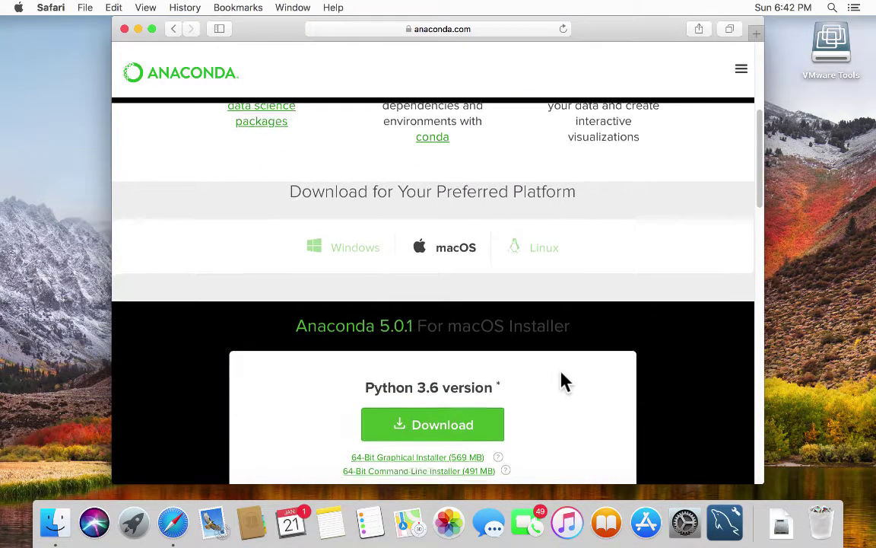
pyautogui.scroll(-3, 563, 381)
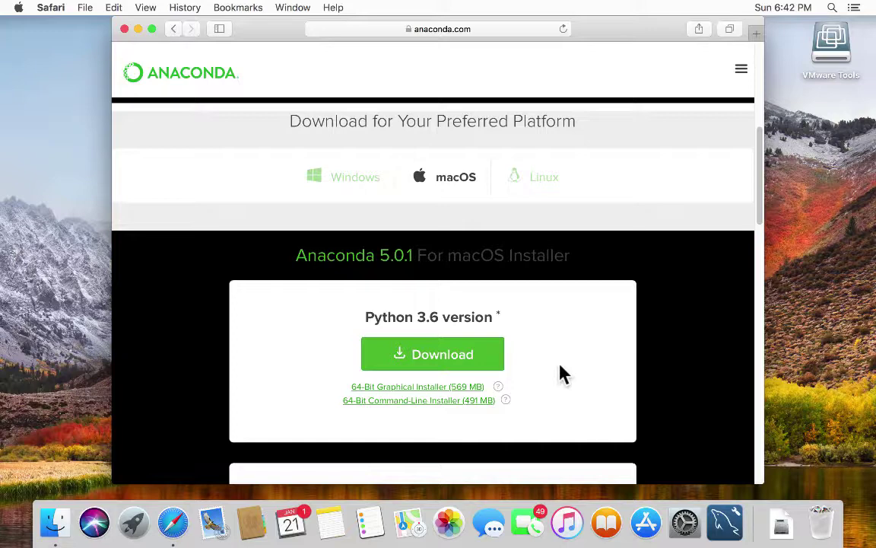
pyautogui.scroll(1, 464, 319)
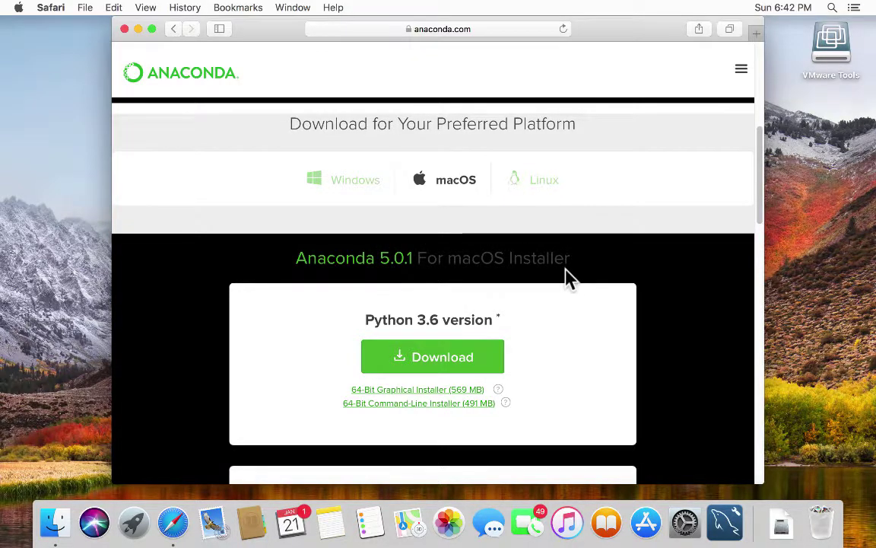
pyautogui.scroll(-2, 569, 279)
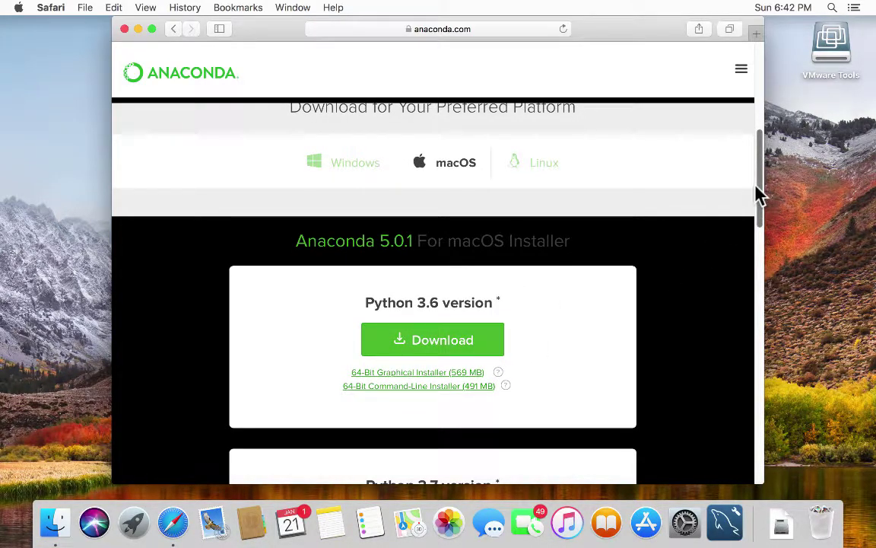
pyautogui.moveTo(759, 196); pyautogui.dragTo(761, 225)
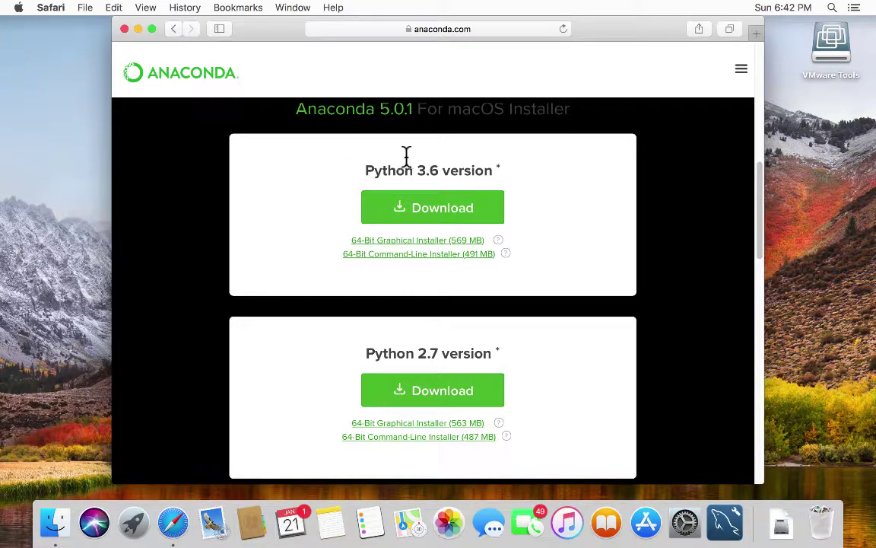
pyautogui.click(436, 202)
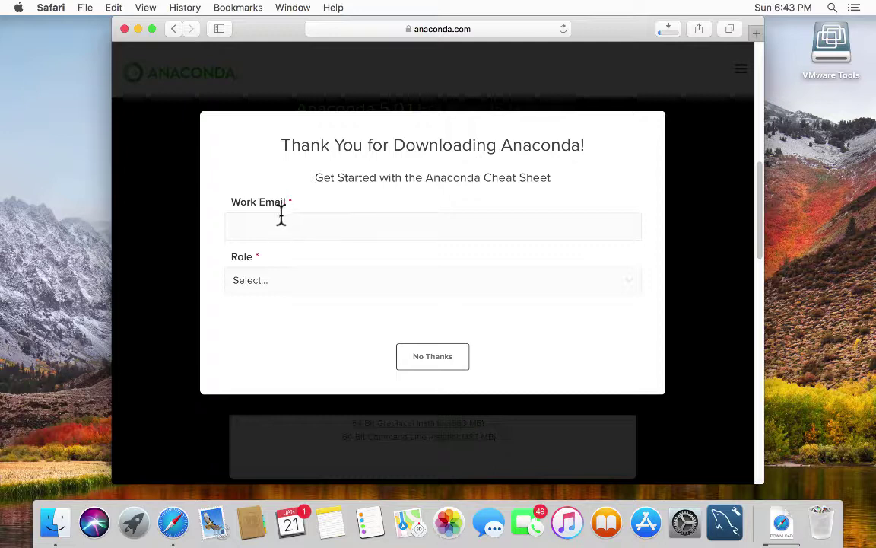
pyautogui.click(433, 356)
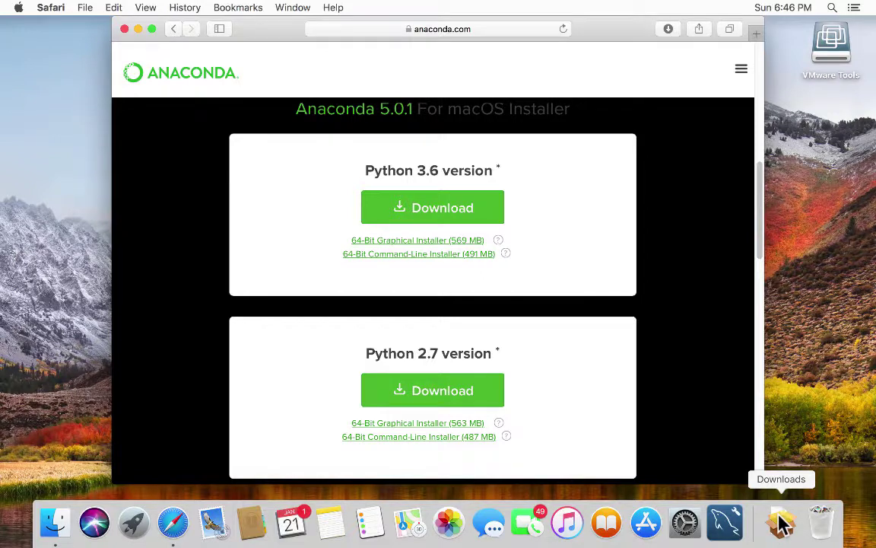
# Step: Launch the downloaded Anaconda3-5.0.1-MacOSX-x86_64.pkg installer, proceed past the introduction and read-me pages, and agree to the software license
pyautogui.click(781, 523)
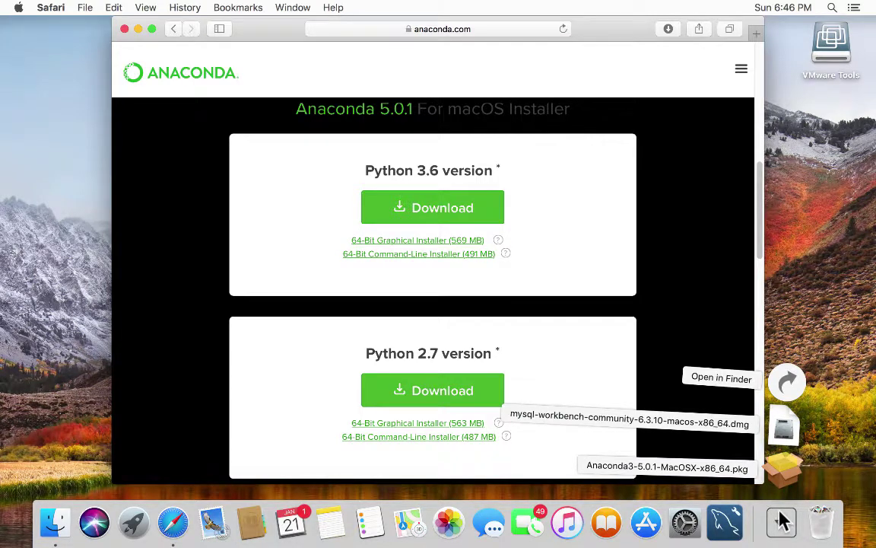
pyautogui.click(777, 470)
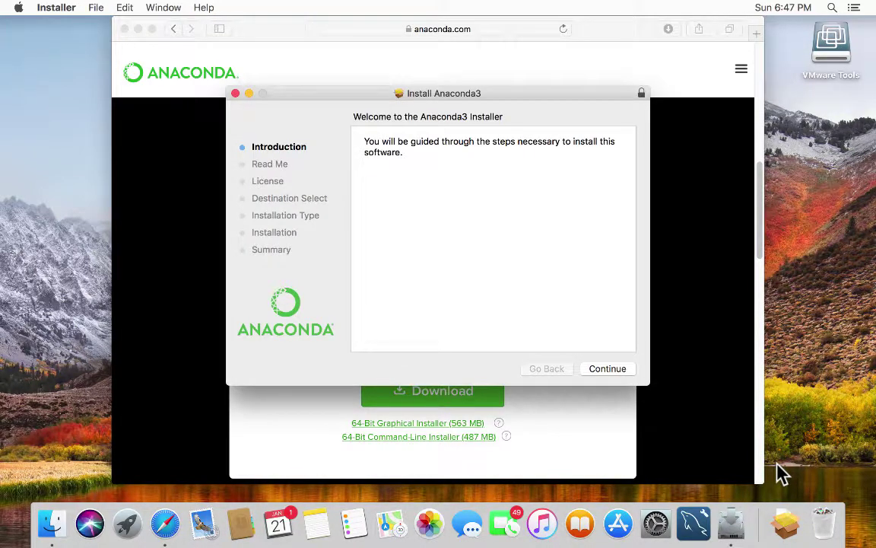
pyautogui.click(606, 367)
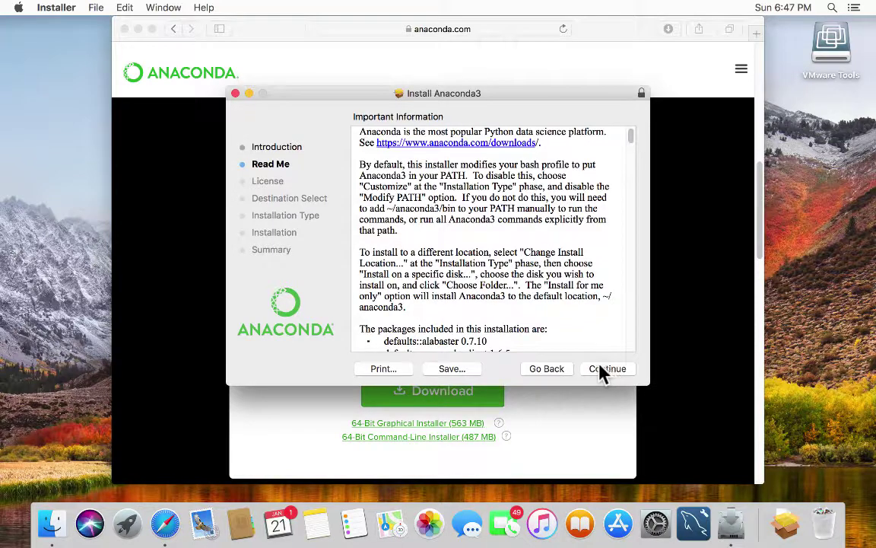
pyautogui.click(599, 367)
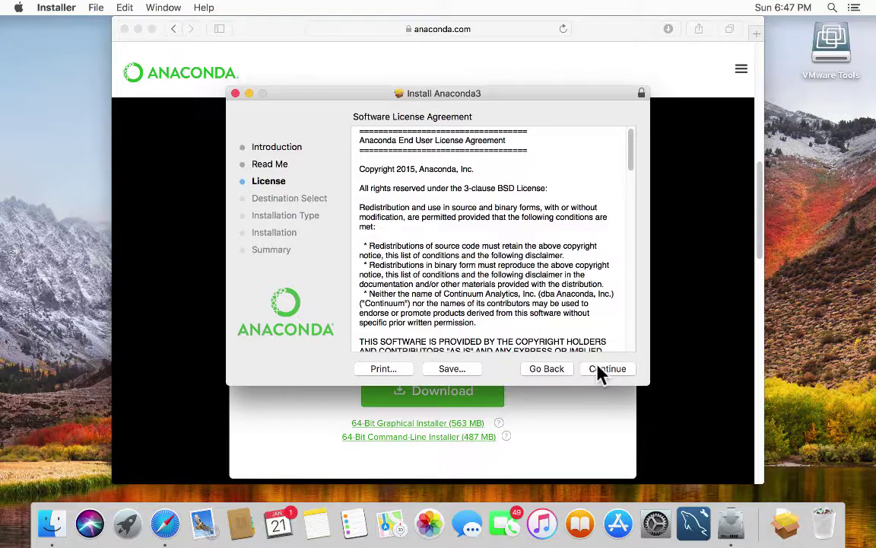
pyautogui.click(599, 367)
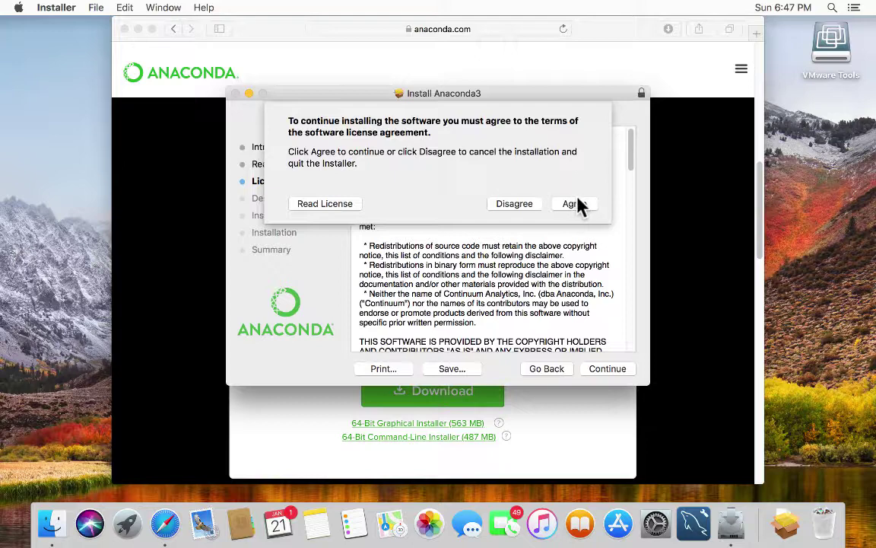
pyautogui.click(576, 203)
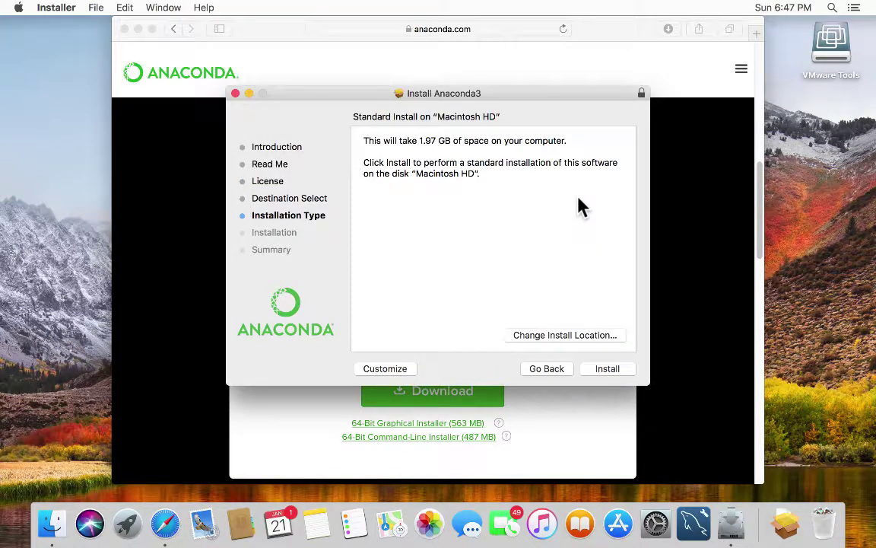
# Step: Run the standard Anaconda3 installation, authorizing it with the account password, and close the installer, moving its package to the Trash
pyautogui.click(609, 369)
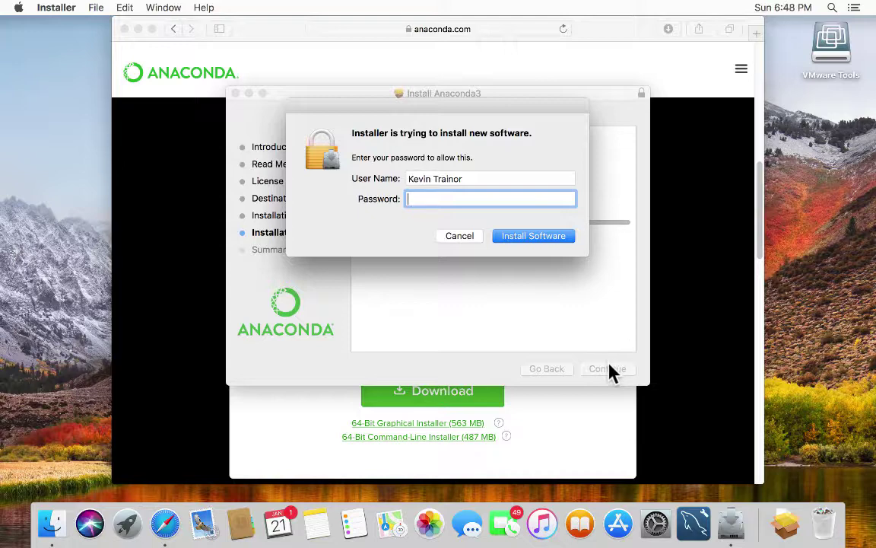
pyautogui.write('p••••••••')
pyautogui.click(556, 233)
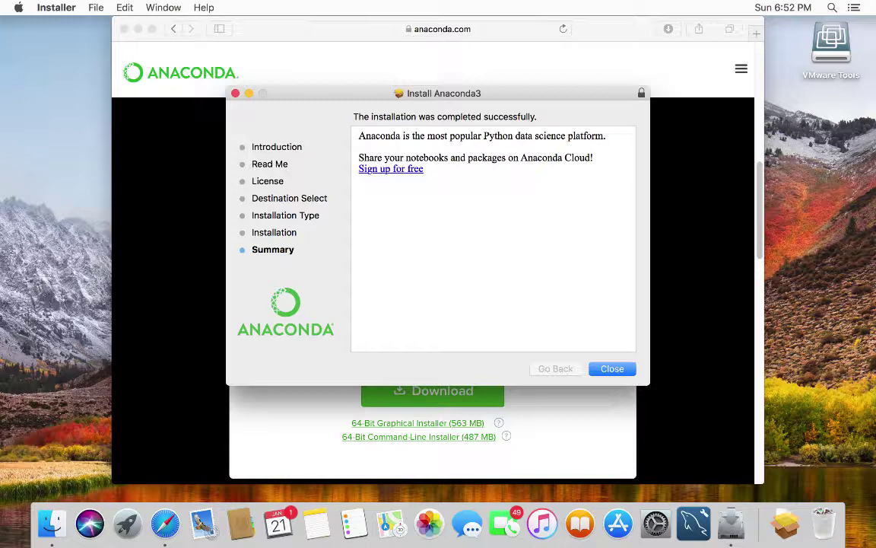
pyautogui.click(613, 369)
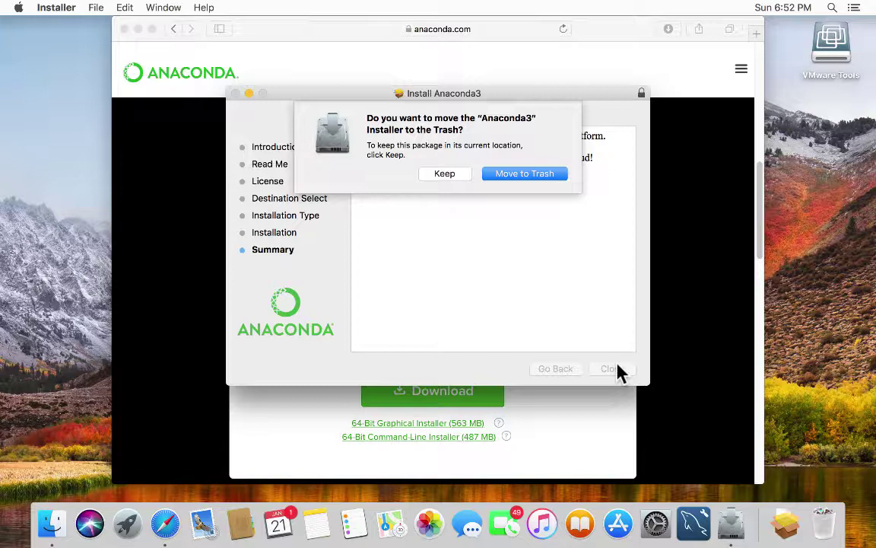
pyautogui.click(538, 174)
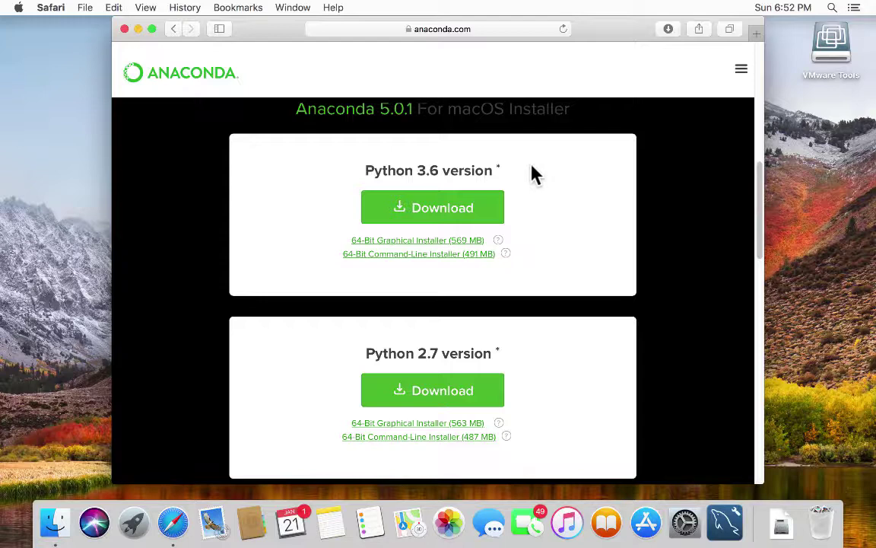
# Step: Search the web for "anaconda cheat sheet" and open the CONDA CHEAT SHEET PDF from conda.io
pyautogui.click(449, 30)
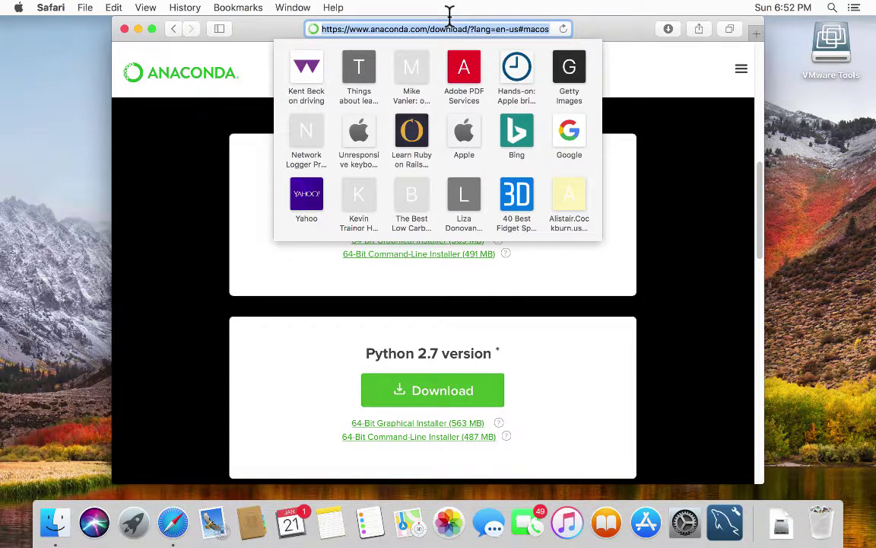
pyautogui.press('BackSpace')
pyautogui.write('ana')
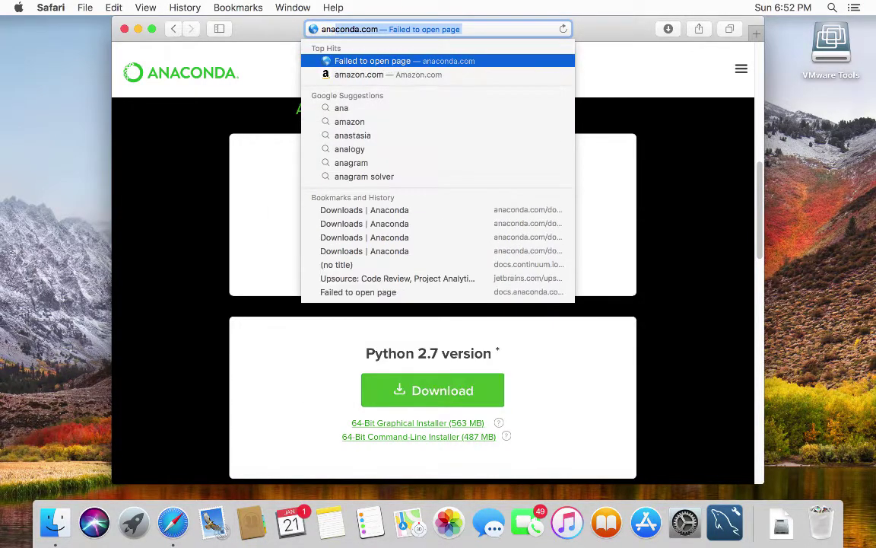
pyautogui.write('conda')
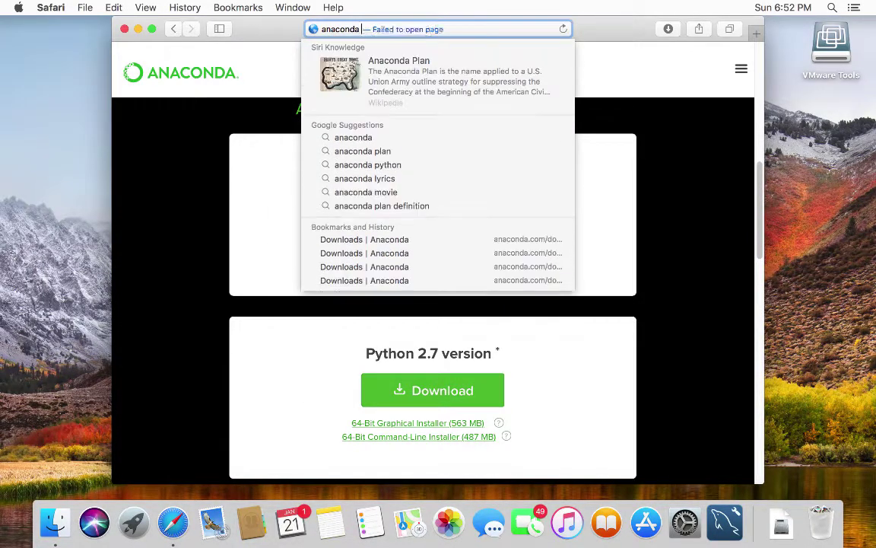
pyautogui.write(' cheat sheet')
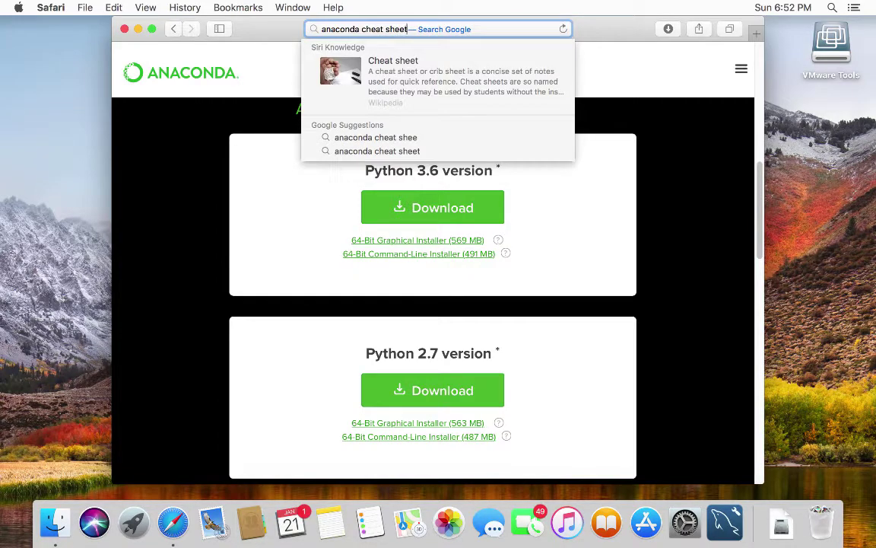
pyautogui.press('Return')
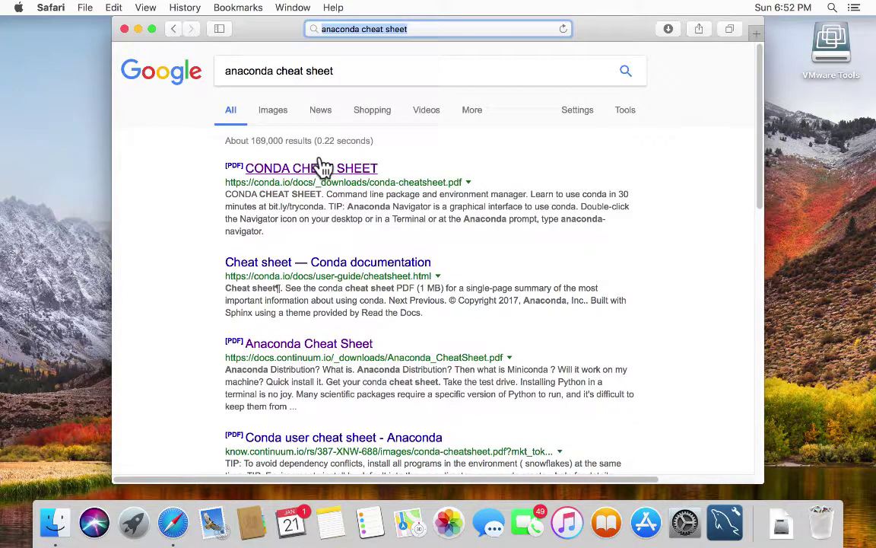
pyautogui.click(323, 166)
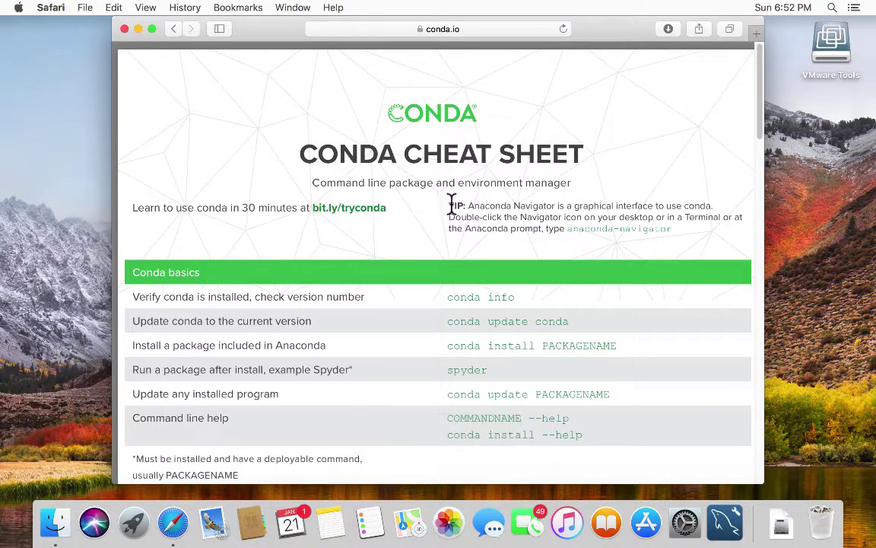
# Step: Look over the Conda cheat sheet, save it as conda-cheatsheet in the Documents folder, and close the browser window
pyautogui.scroll(-1, 455, 205)
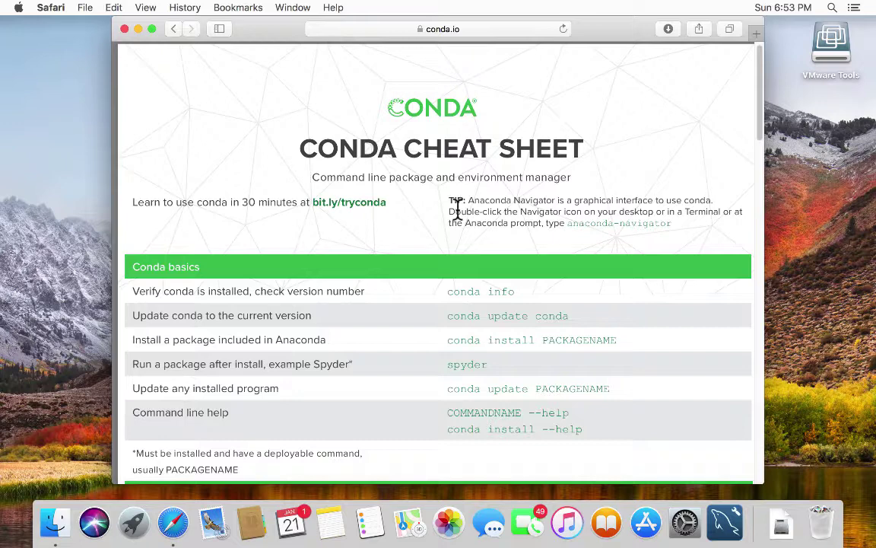
pyautogui.scroll(-1, 458, 213)
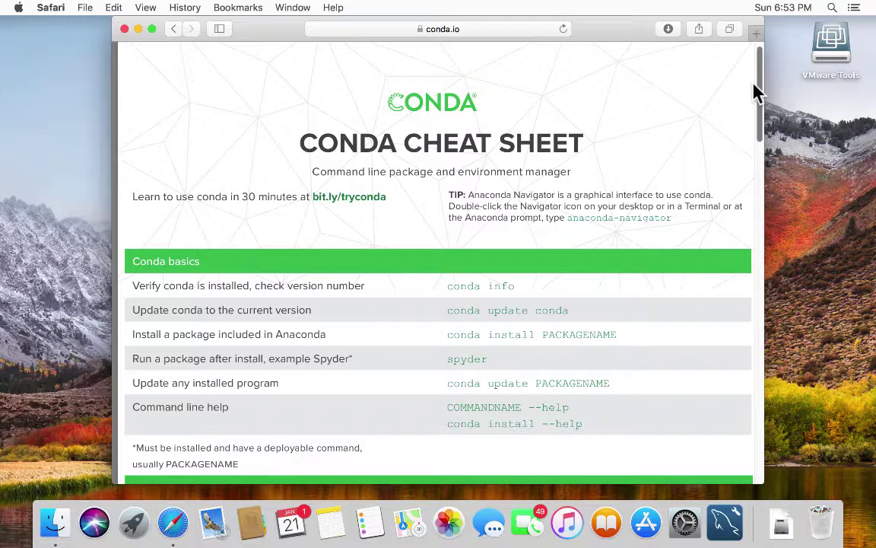
pyautogui.moveTo(757, 91); pyautogui.dragTo(737, 16)
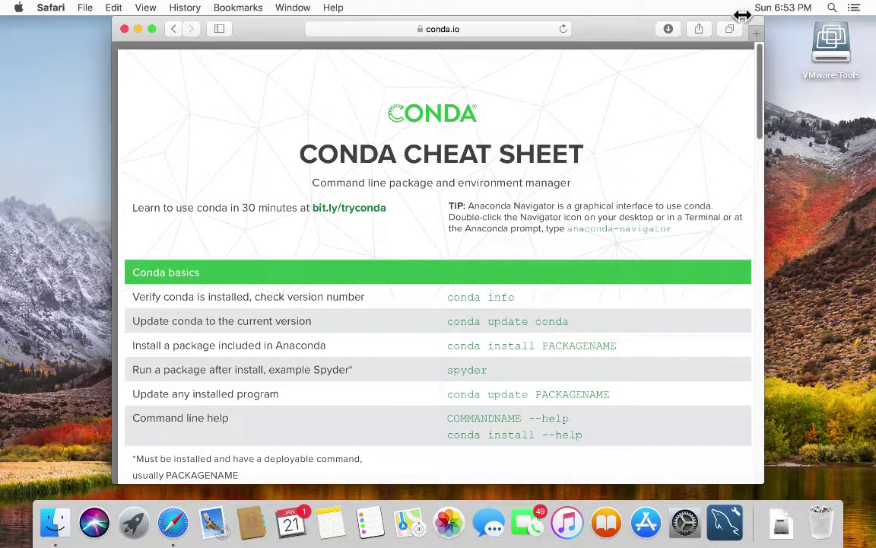
pyautogui.click(85, 7)
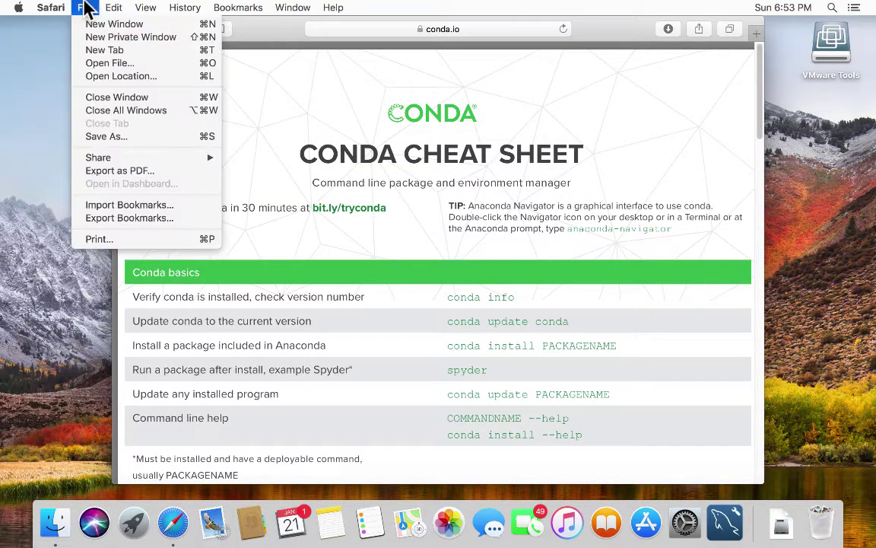
pyautogui.click(116, 136)
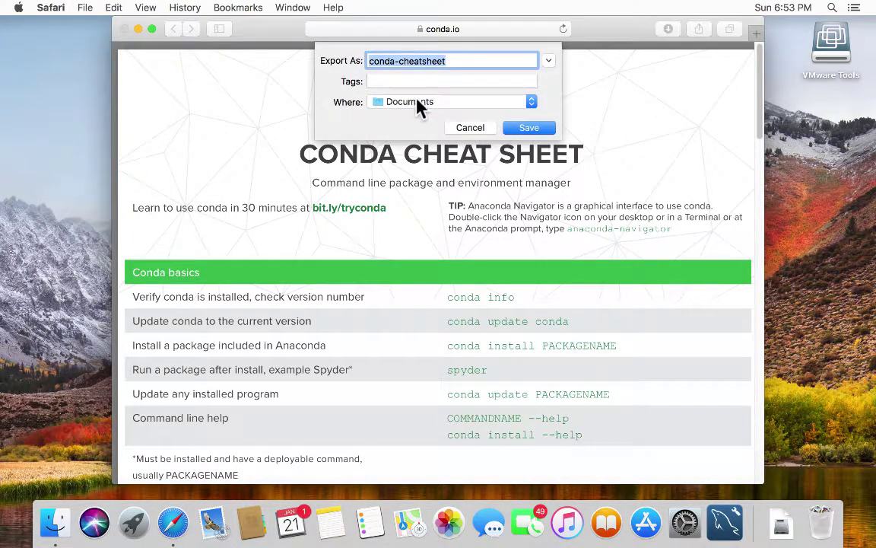
pyautogui.click(524, 127)
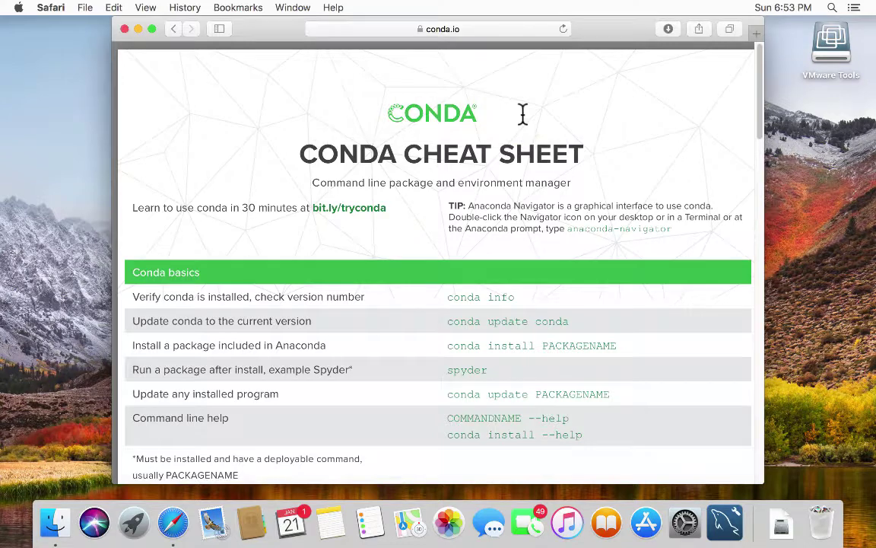
pyautogui.click(124, 29)
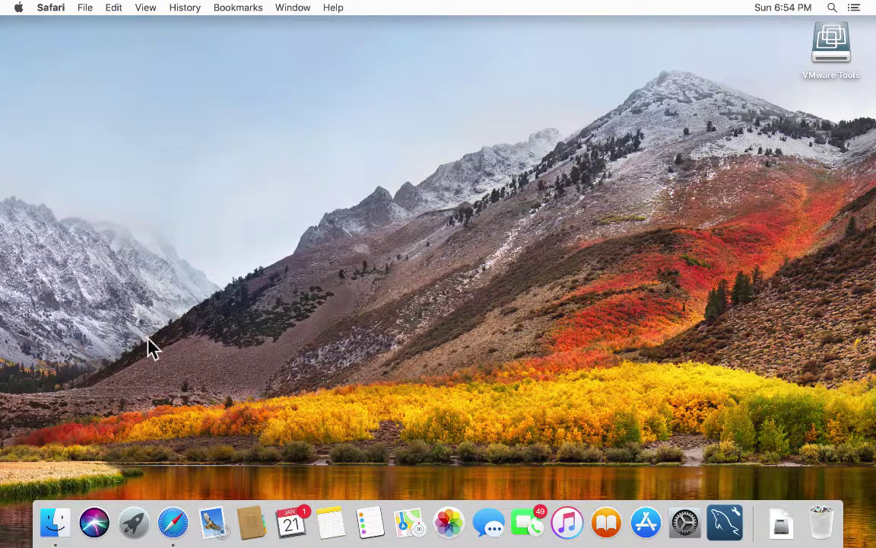
# Step: Open conda-cheatsheet from the Documents folder in Finder, view it enlarged, then minimize it and close the Finder window
pyautogui.click(48, 523)
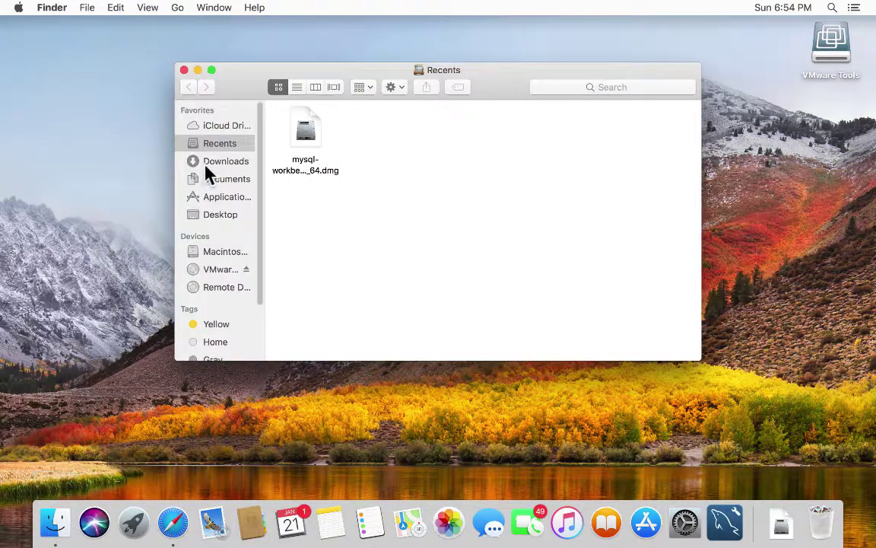
pyautogui.click(219, 178)
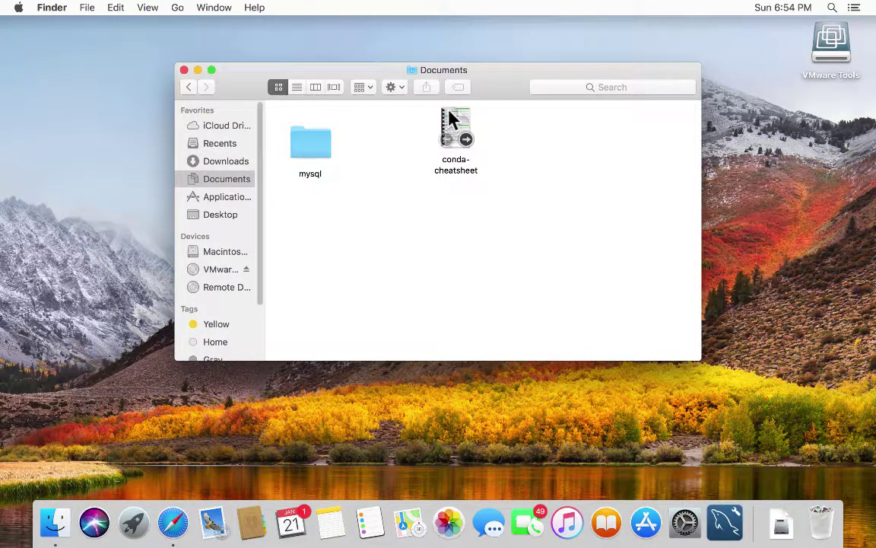
pyautogui.click(456, 114)
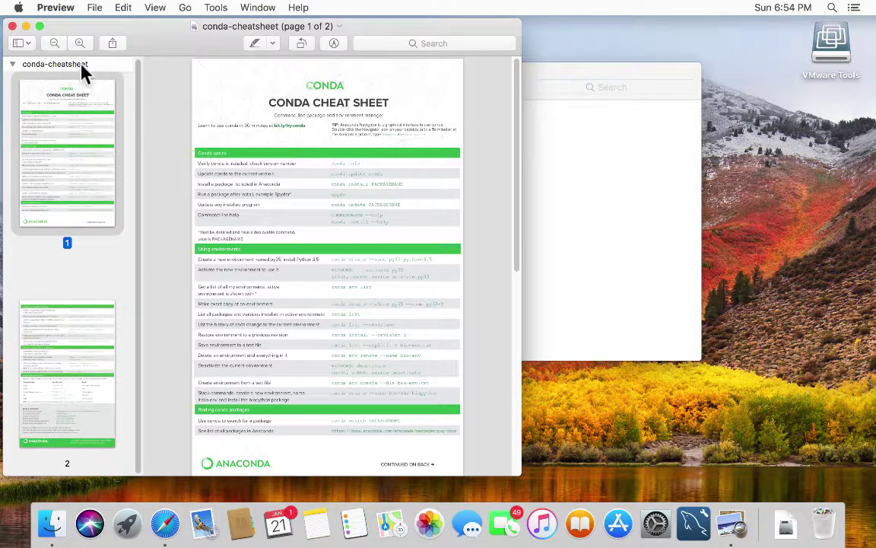
pyautogui.click(76, 42)
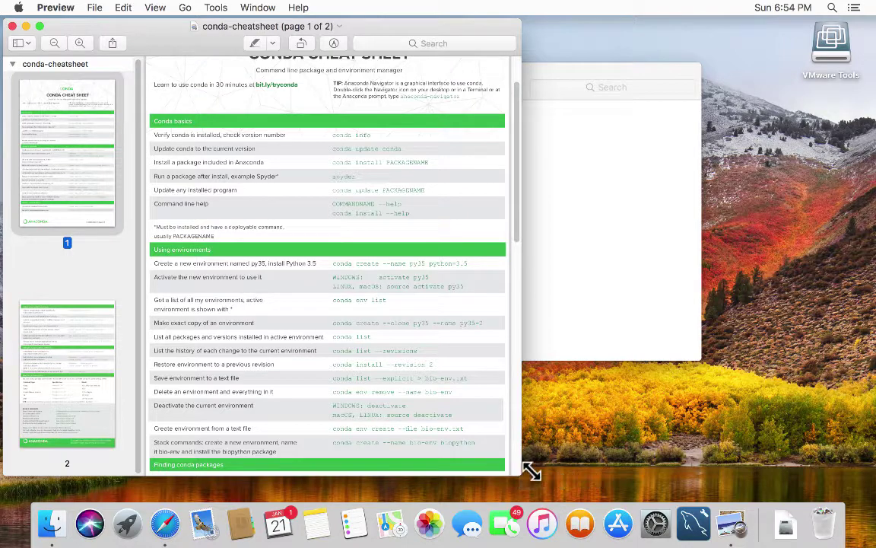
pyautogui.moveTo(507, 464); pyautogui.dragTo(551, 487)
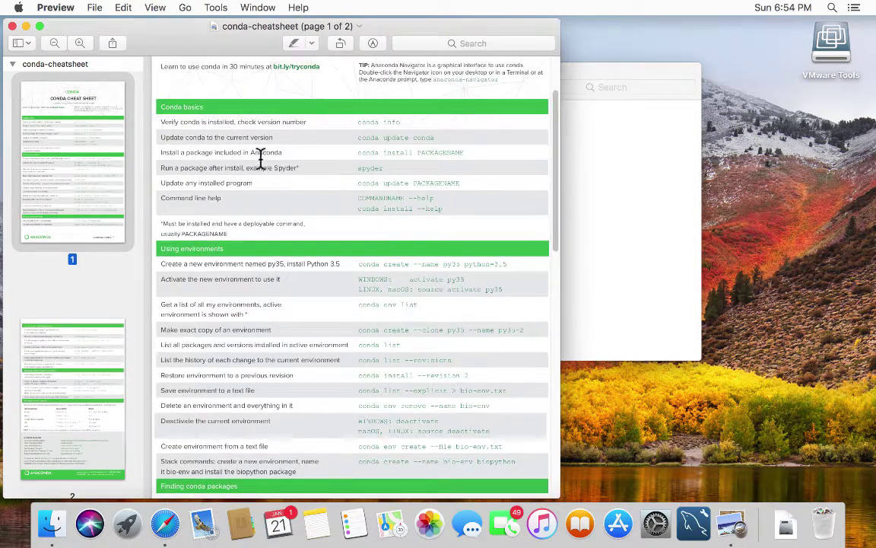
pyautogui.click(24, 27)
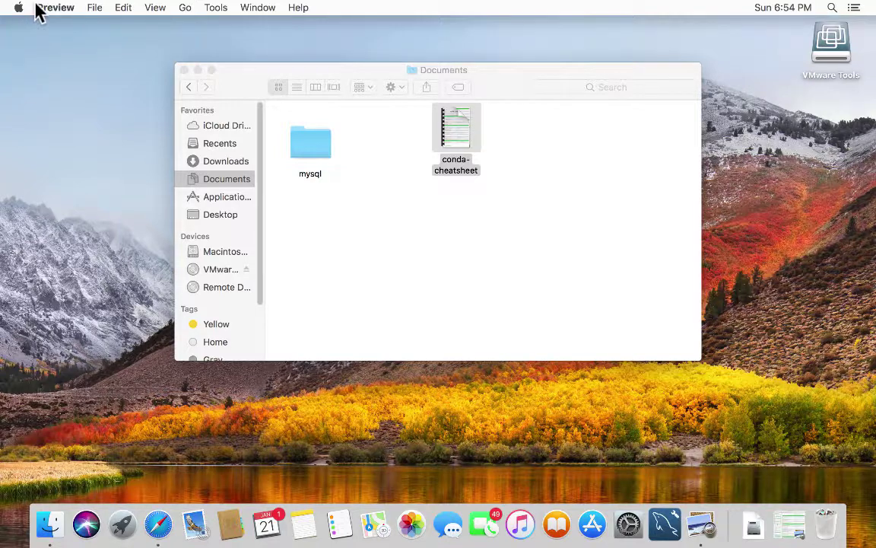
pyautogui.click(183, 70)
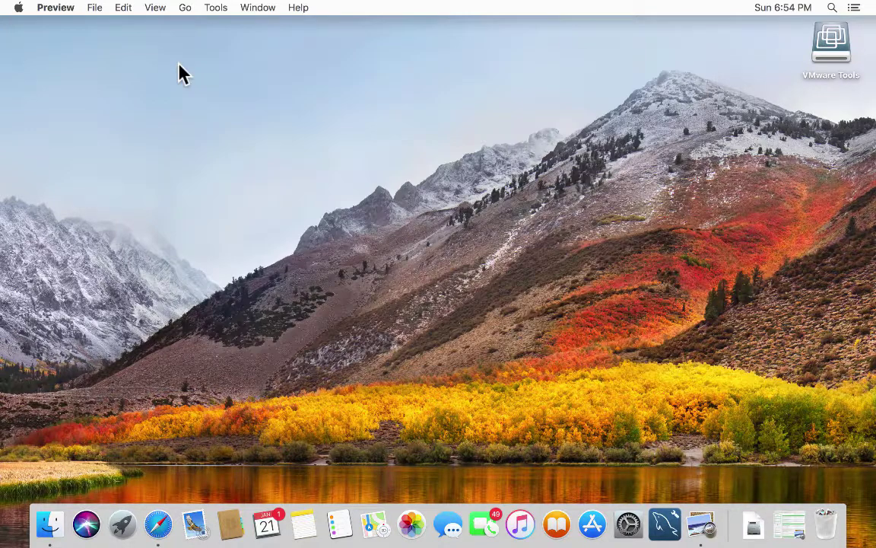
# Step: Launch Anaconda-Navigator from the Applications folder in Finder and permanently dismiss its welcome message, leaving the application minimized
pyautogui.click(44, 524)
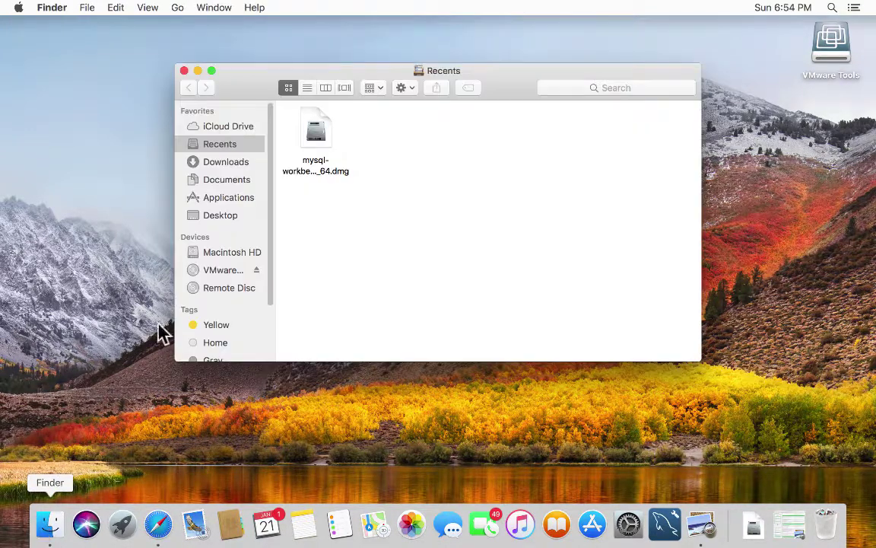
pyautogui.click(221, 196)
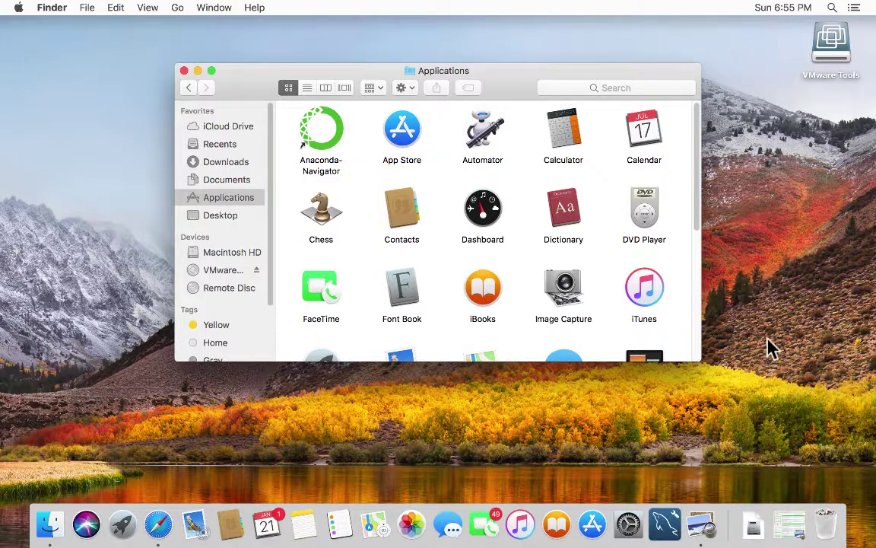
pyautogui.moveTo(692, 348); pyautogui.dragTo(703, 470)
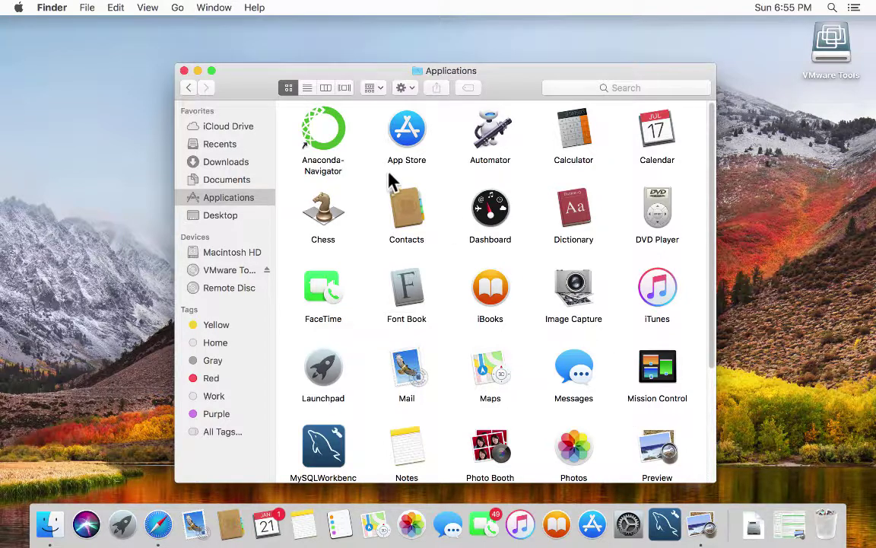
pyautogui.click(324, 141)
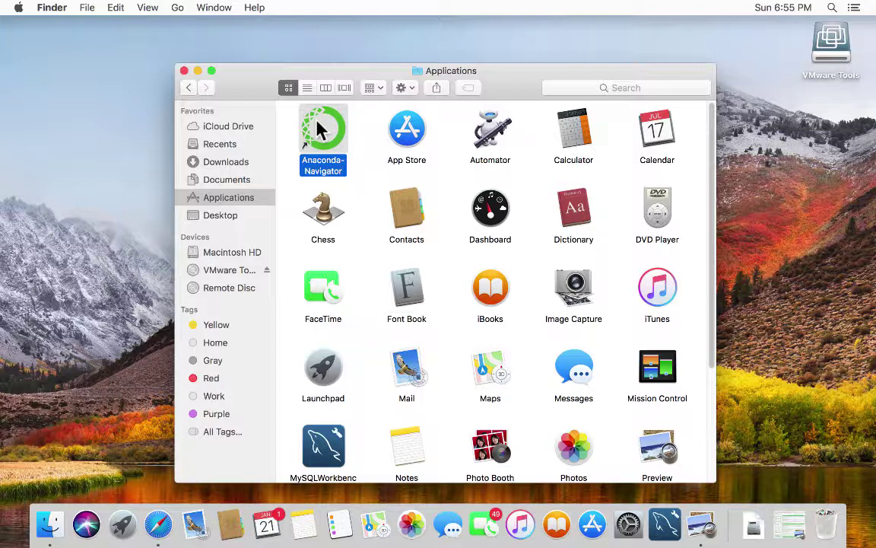
pyautogui.doubleClick(319, 129)
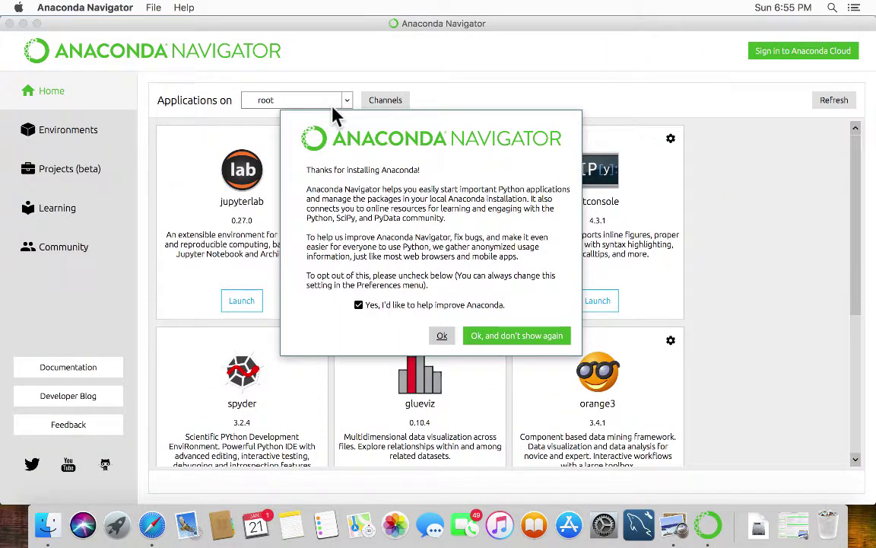
pyautogui.click(539, 336)
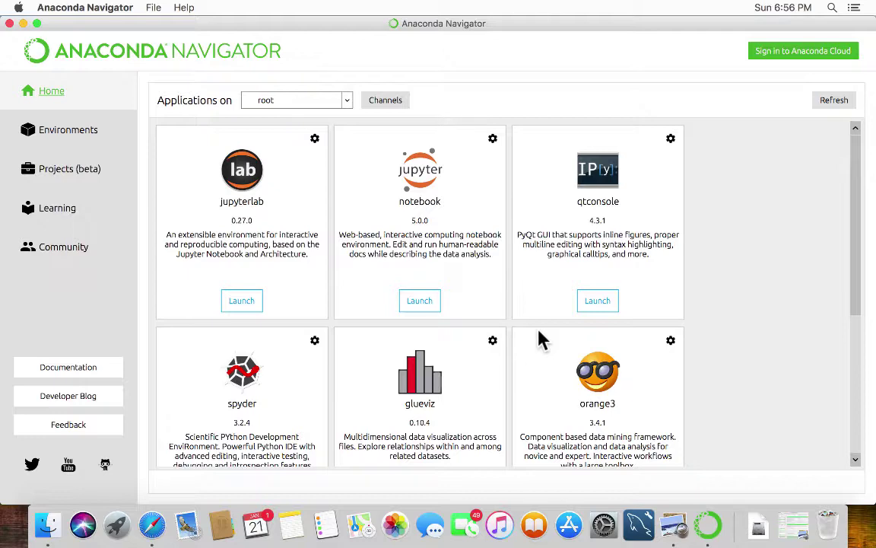
pyautogui.click(22, 23)
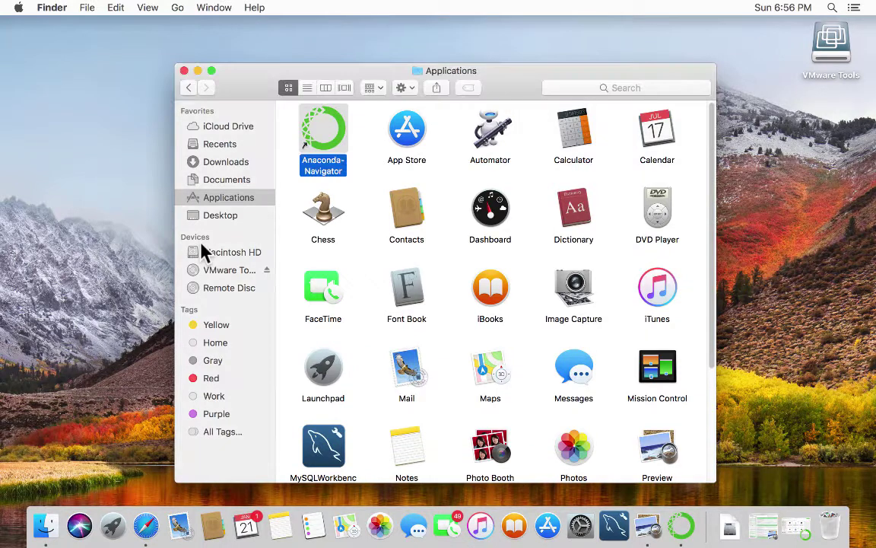
# Step: Examine the contents of the anaconda3 folder on Macintosh HD, then minimize the Finder window
pyautogui.click(205, 251)
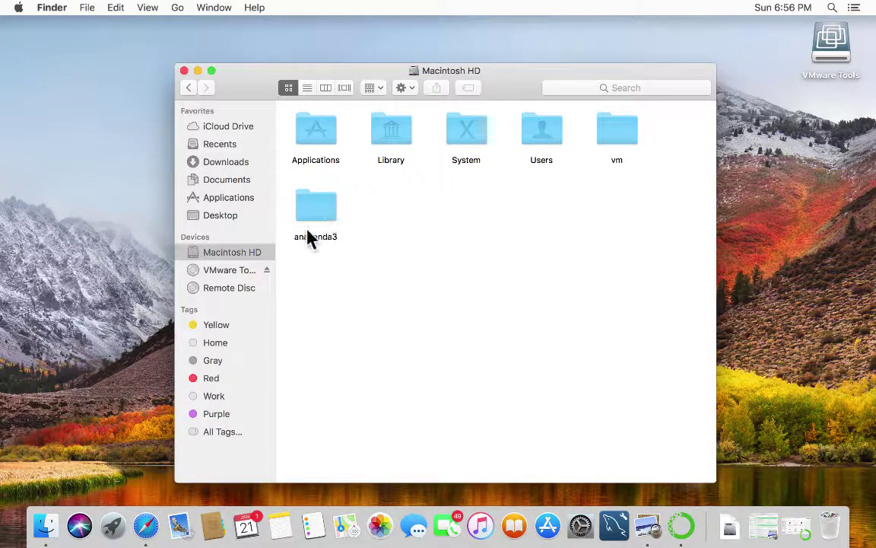
pyautogui.doubleClick(312, 207)
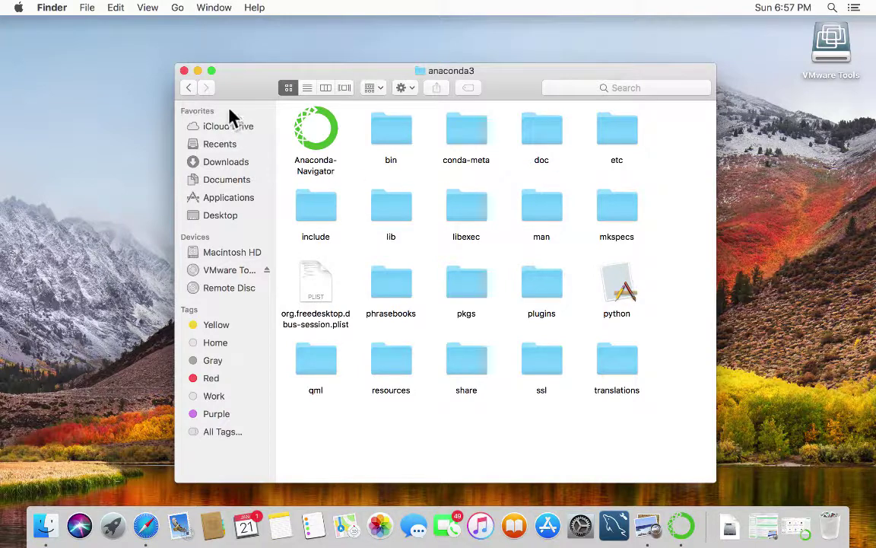
pyautogui.click(195, 70)
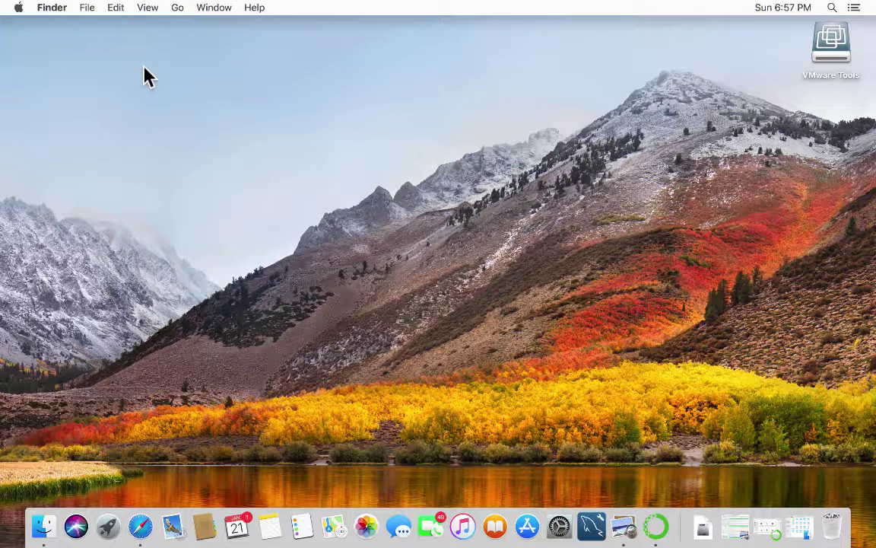
# Step: Open Terminal from the Other group in Launchpad, move its window towards the screen's center and enlarge it to 107×38
pyautogui.click(107, 528)
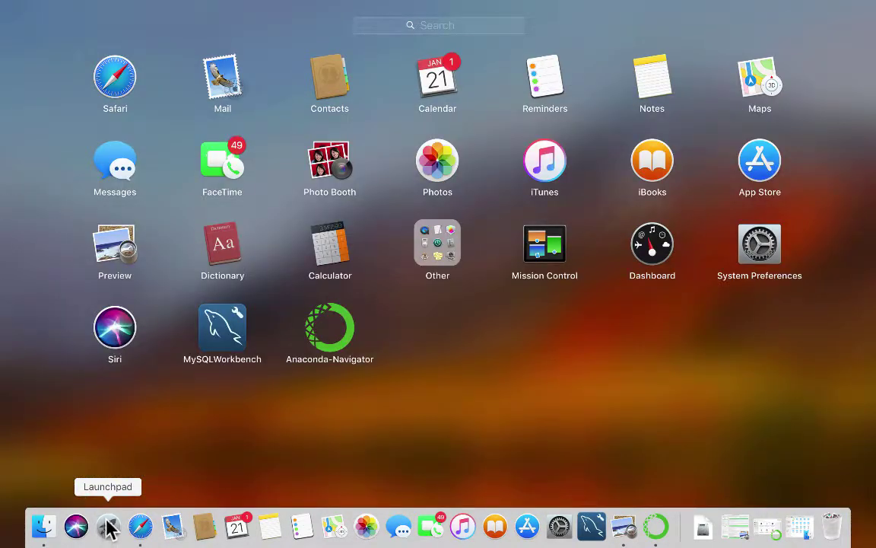
pyautogui.click(436, 249)
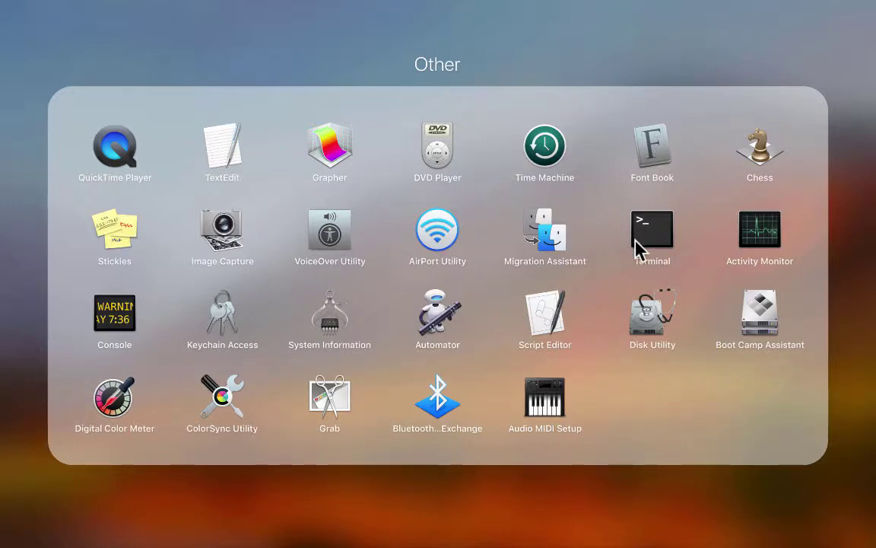
pyautogui.click(638, 248)
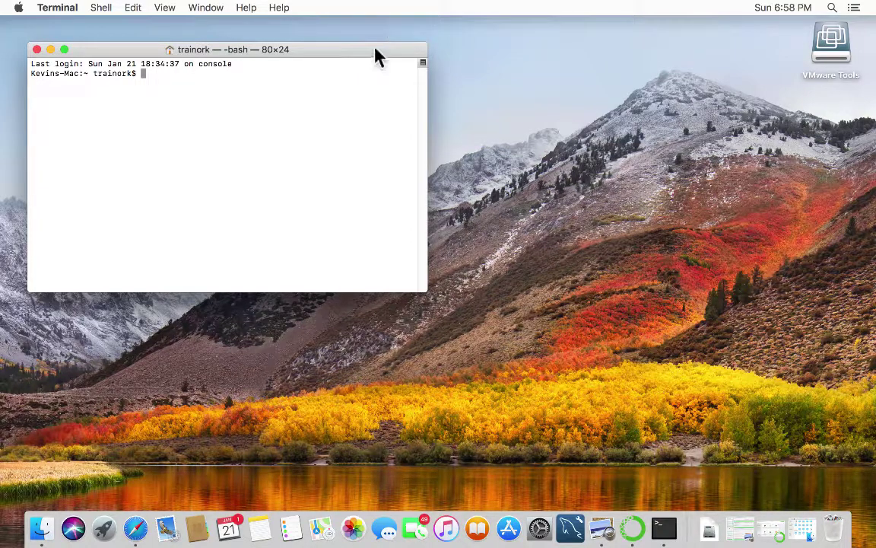
pyautogui.moveTo(372, 46); pyautogui.dragTo(550, 48)
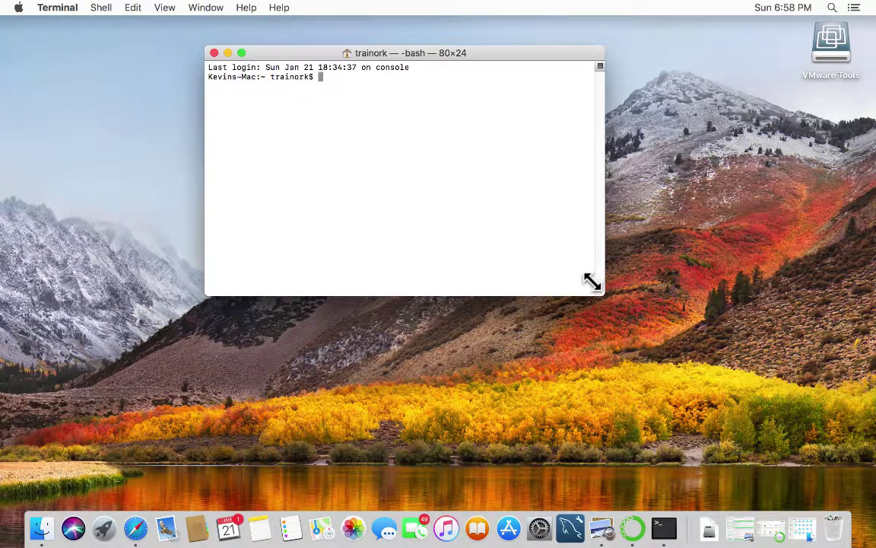
pyautogui.moveTo(591, 281); pyautogui.dragTo(733, 428)
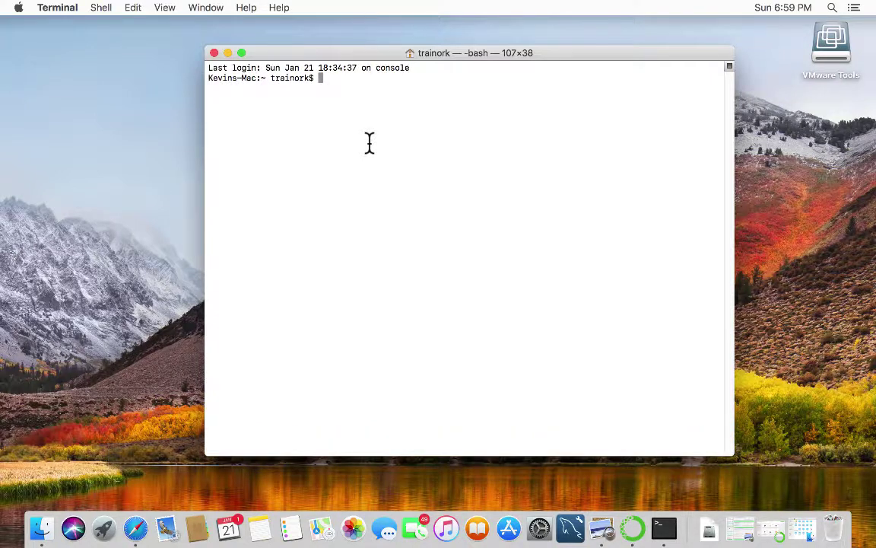
# Step: Enlarge the Terminal text, move the window fully into view and run python --version
pyautogui.press('super+plus')
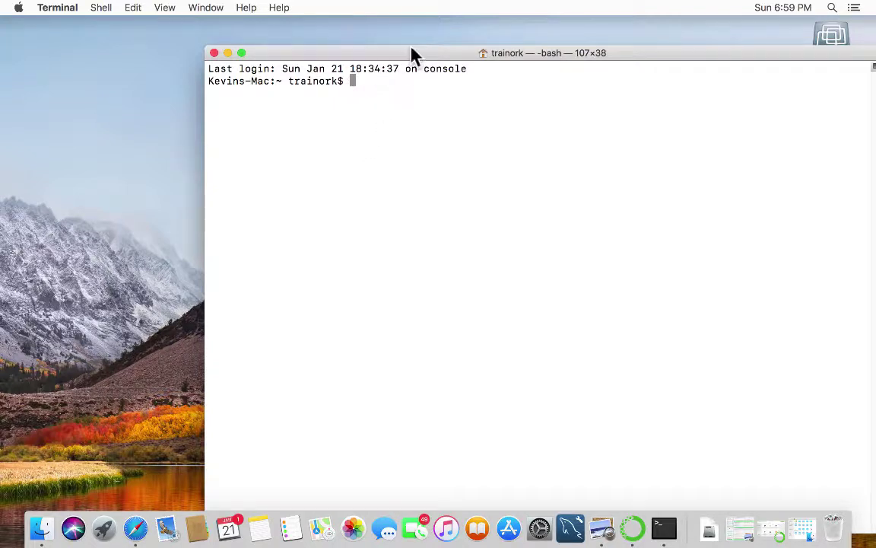
pyautogui.moveTo(410, 49); pyautogui.dragTo(303, 22)
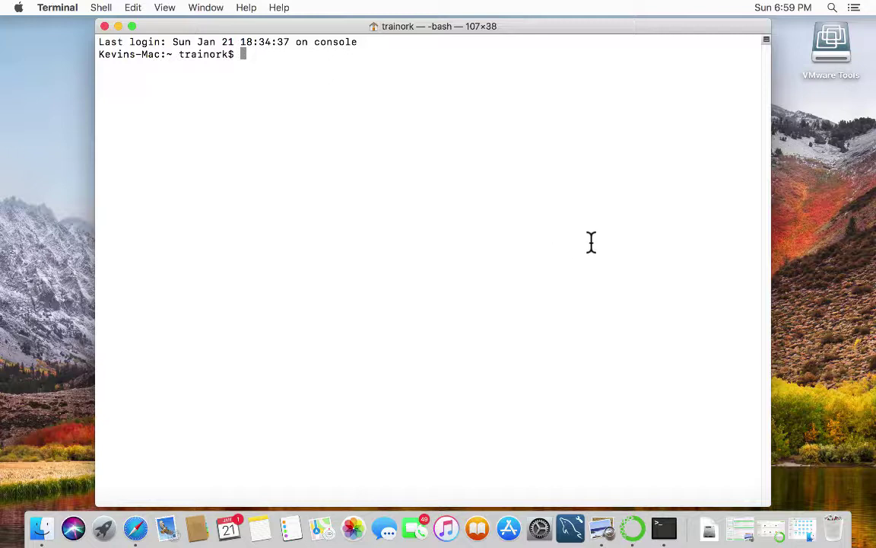
pyautogui.write('python --version')
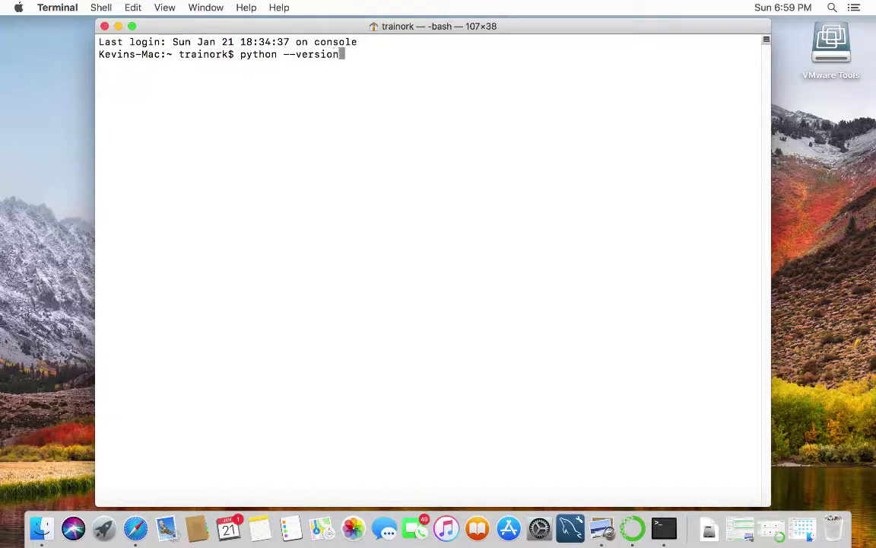
pyautogui.press('Return')
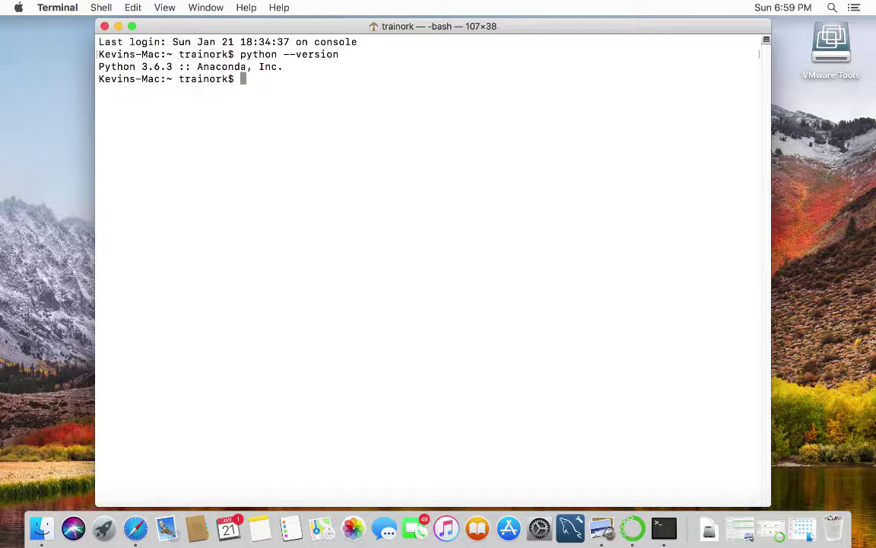
# Step: Start the interactive Python interpreter with python, check its startup banner and exit with quit()
pyautogui.write('python')
pyautogui.press('Return')
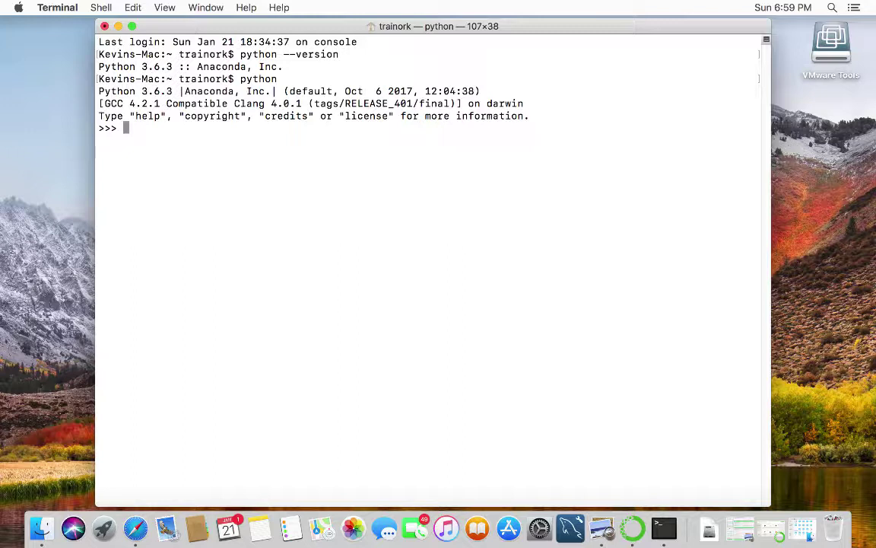
pyautogui.write('quit()')
pyautogui.press('Return')
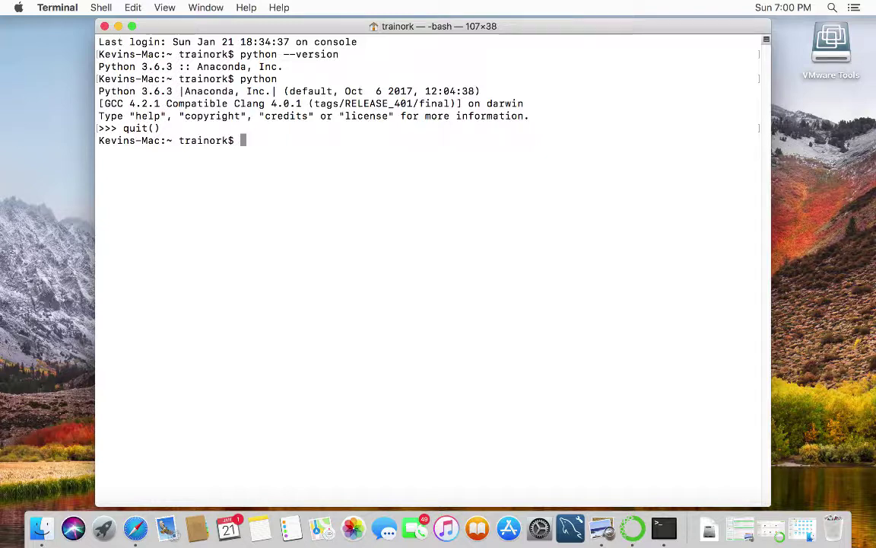
# Step: Minimize the Terminal window and set Terminal to be kept in the Dock
pyautogui.click(118, 26)
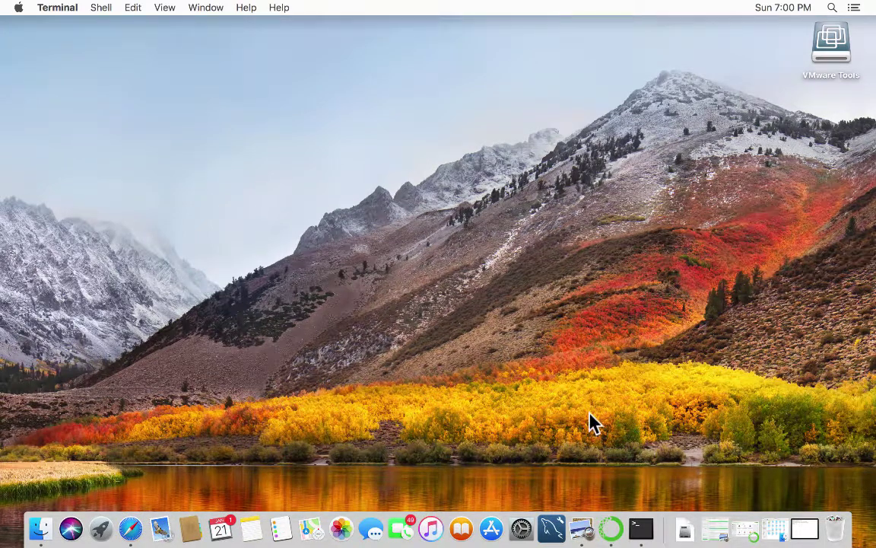
pyautogui.rightClick(641, 527)
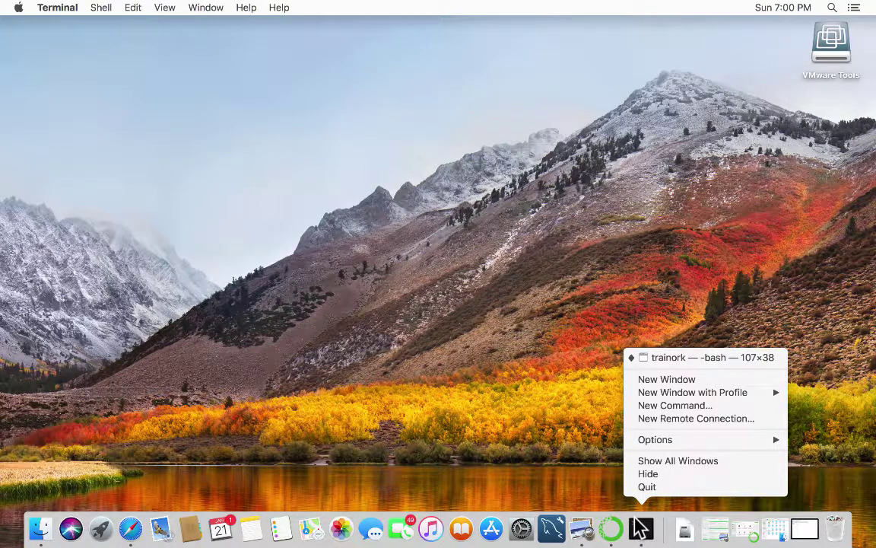
pyautogui.moveTo(659, 440)
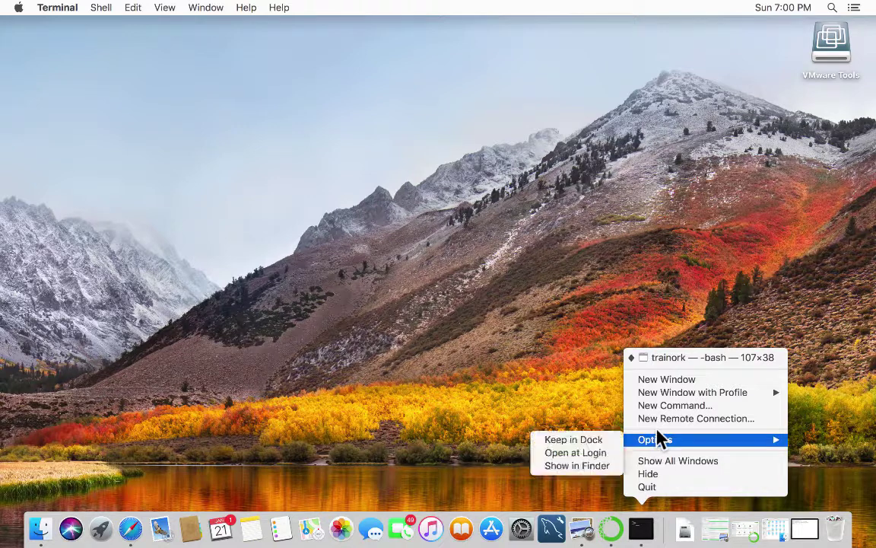
pyautogui.click(569, 439)
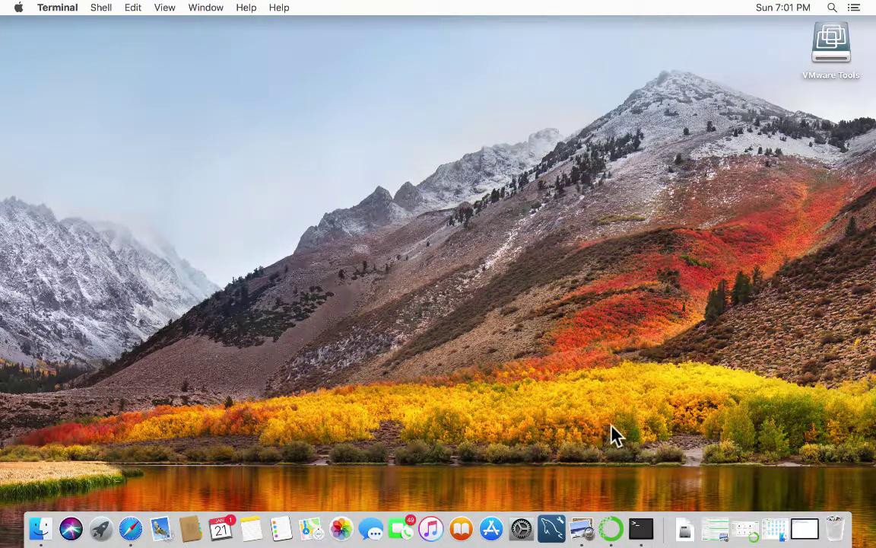
# Step: Set Anaconda-Navigator to be kept in the Dock
pyautogui.click(608, 528)
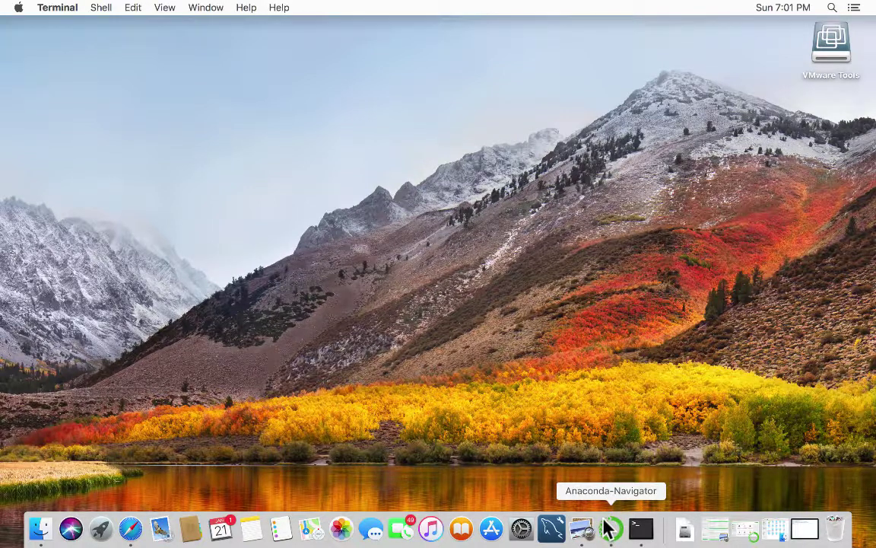
pyautogui.rightClick(608, 528)
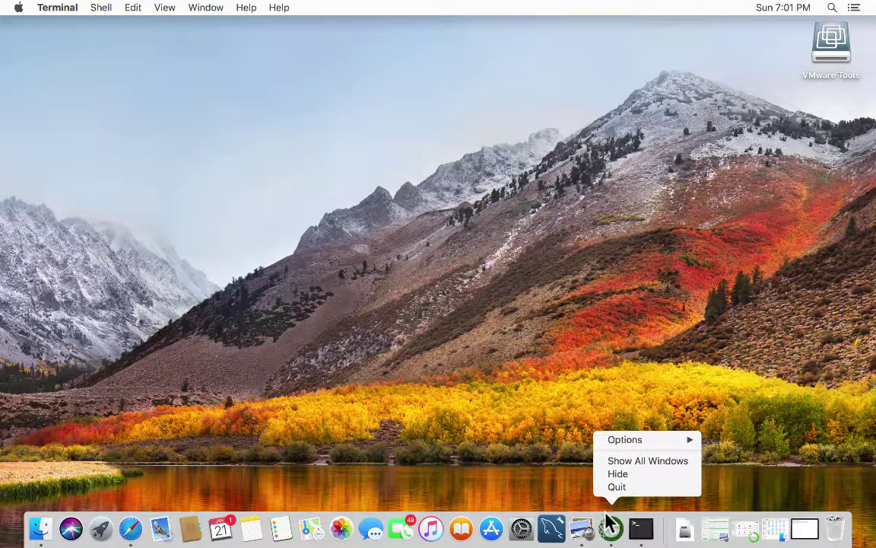
pyautogui.moveTo(606, 437)
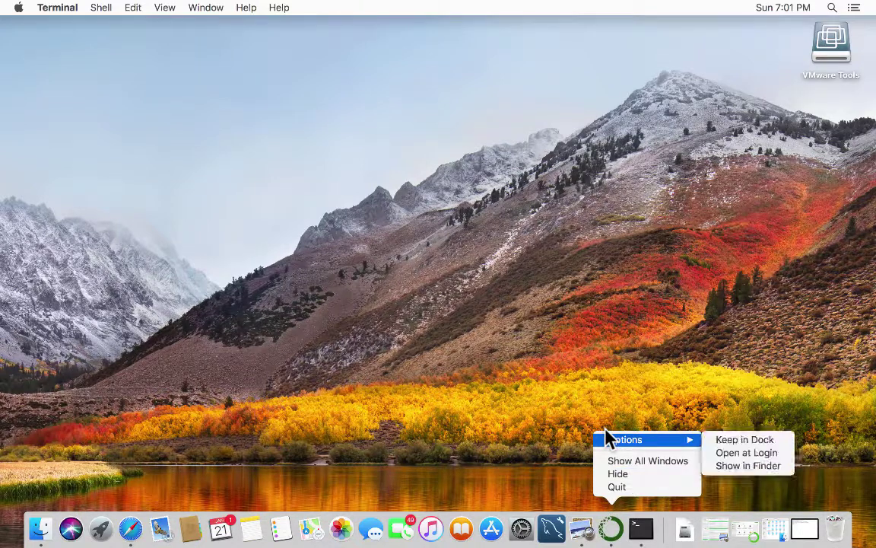
pyautogui.click(759, 440)
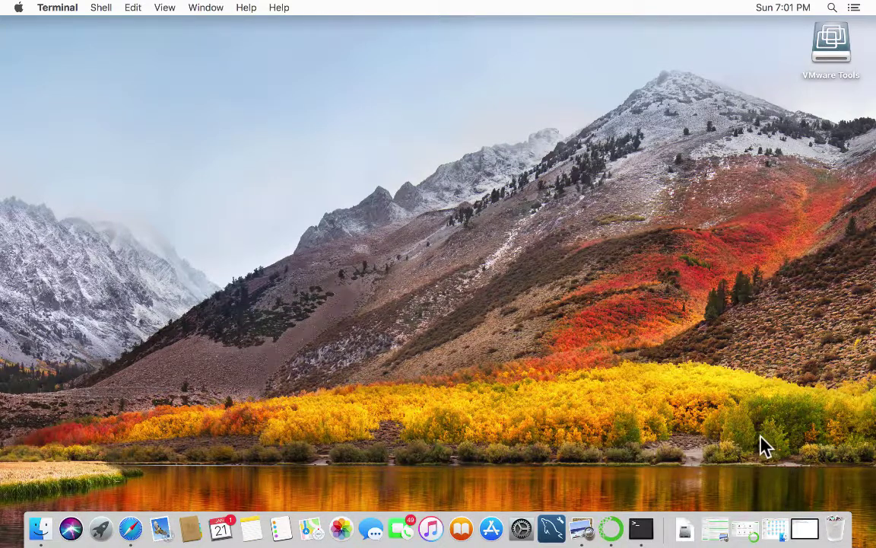
# Step: Switch to Anaconda Navigator, show its Environments page and size and position the window to fit the screen
pyautogui.click(610, 529)
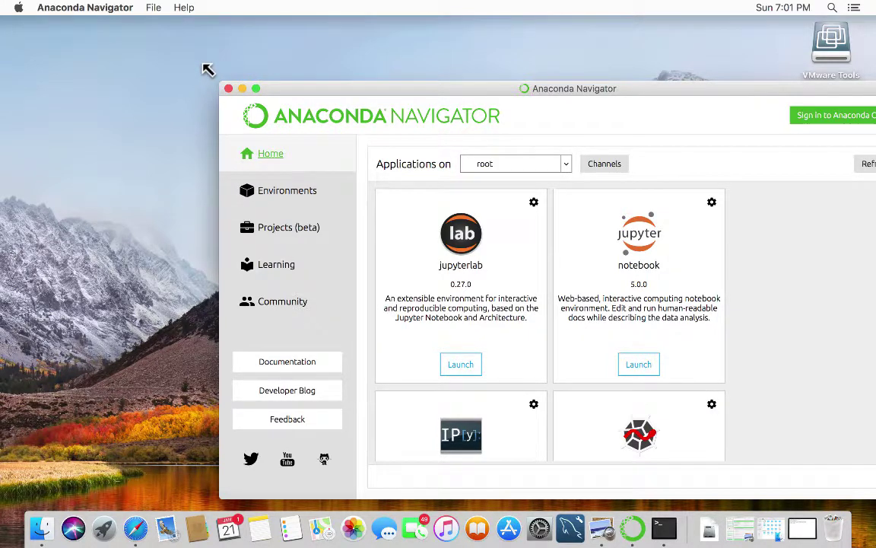
pyautogui.moveTo(208, 70); pyautogui.dragTo(8, 15)
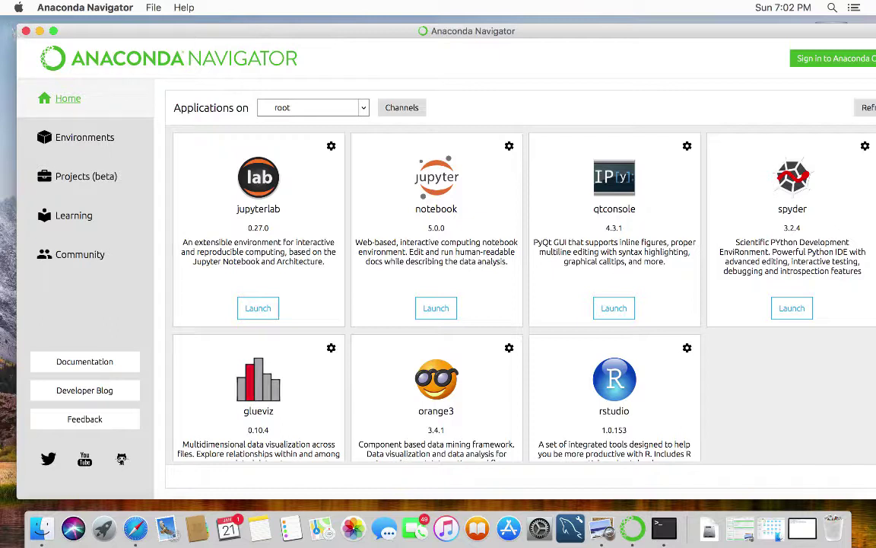
pyautogui.click(69, 133)
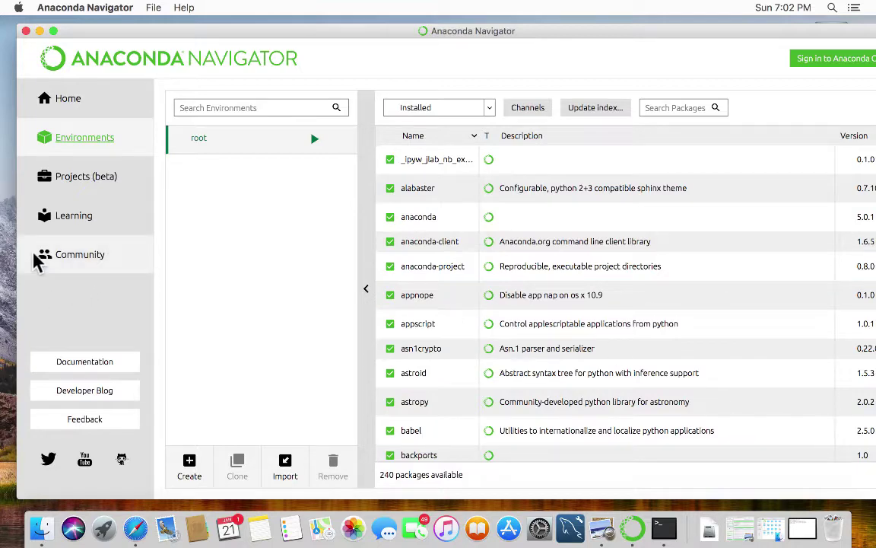
pyautogui.moveTo(97, 28)
pyautogui.mouseDown()
pyautogui.moveTo(64, 23)
pyautogui.moveTo(83, 35)
pyautogui.mouseUp()
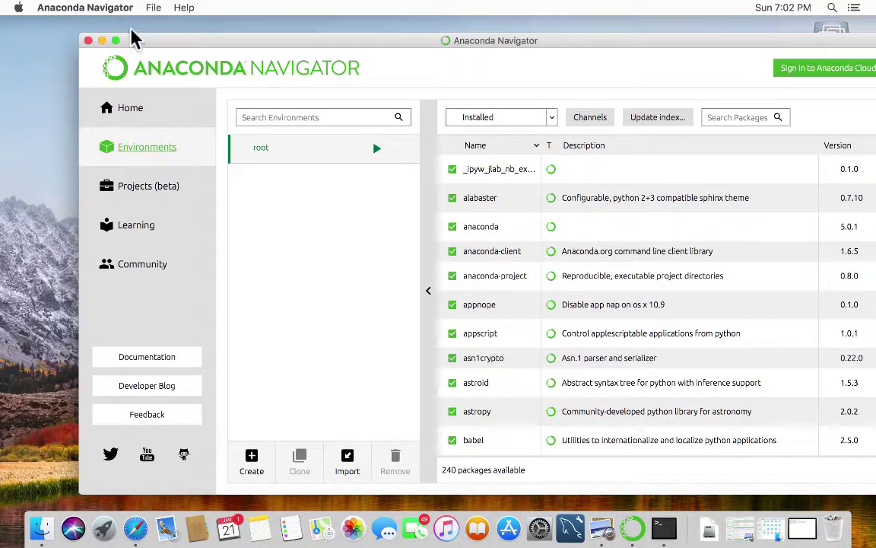
pyautogui.moveTo(129, 43); pyautogui.dragTo(76, 35)
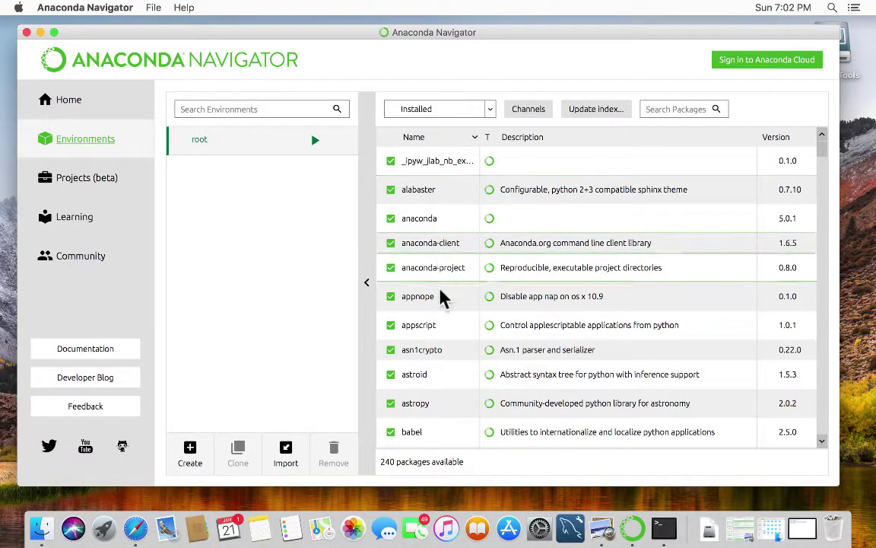
# Step: Examine the installed packages of the root environment, including the jupyter, matplotlib, numpy and pandas entries
pyautogui.scroll(-5, 421, 400)
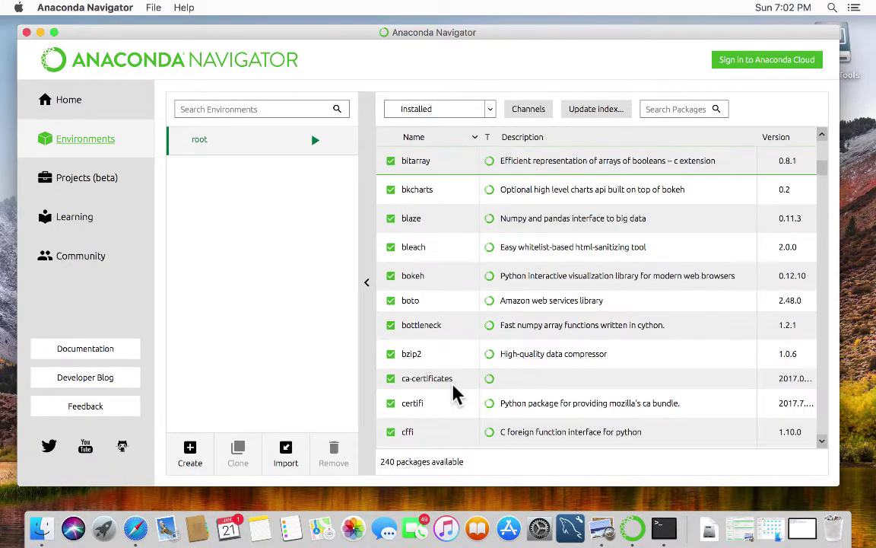
pyautogui.scroll(-7, 455, 388)
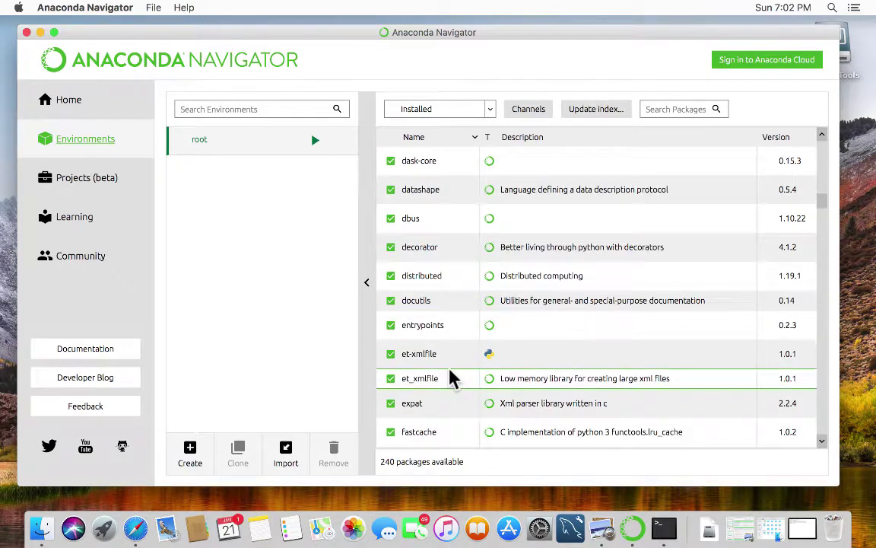
pyautogui.scroll(-6, 452, 384)
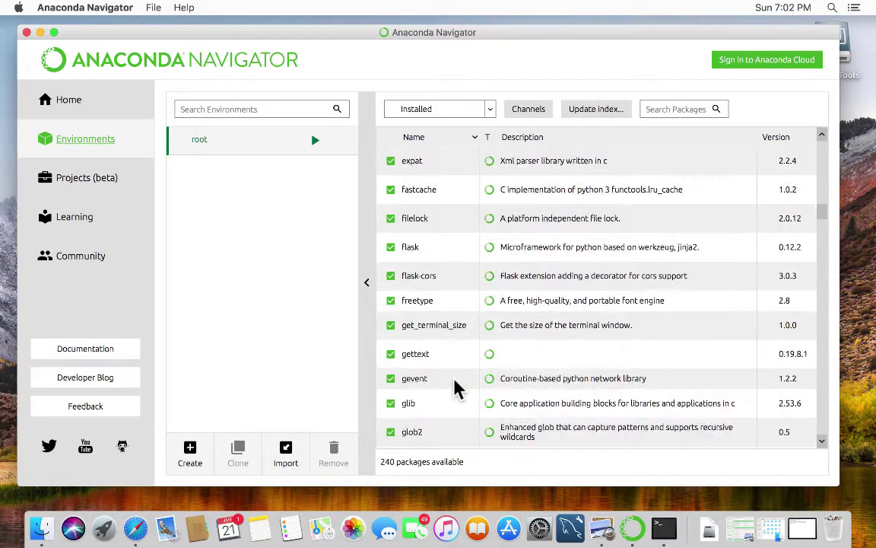
pyautogui.scroll(-8, 455, 388)
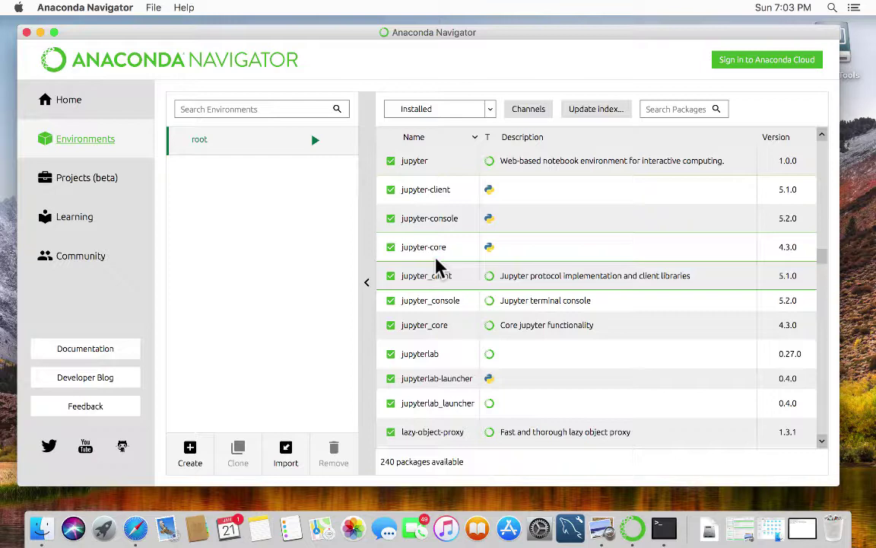
pyautogui.scroll(-15, 441, 262)
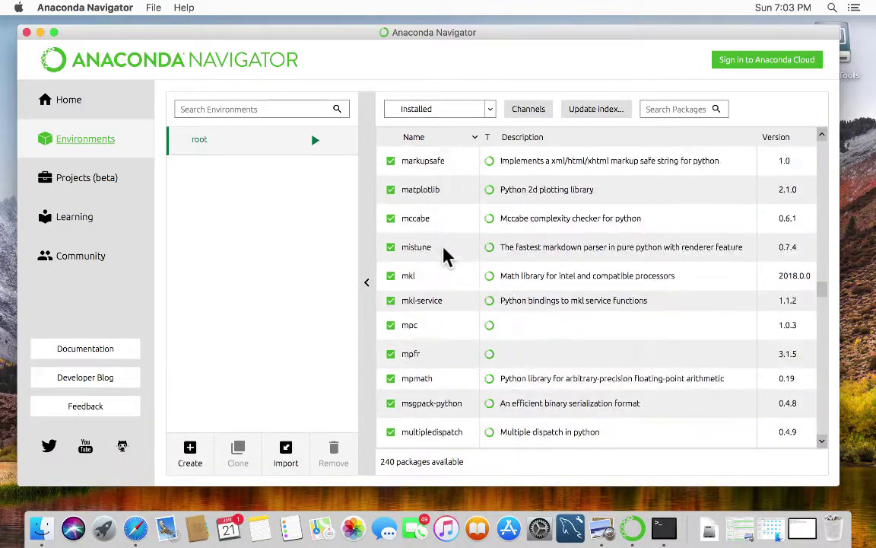
pyautogui.scroll(-8, 444, 251)
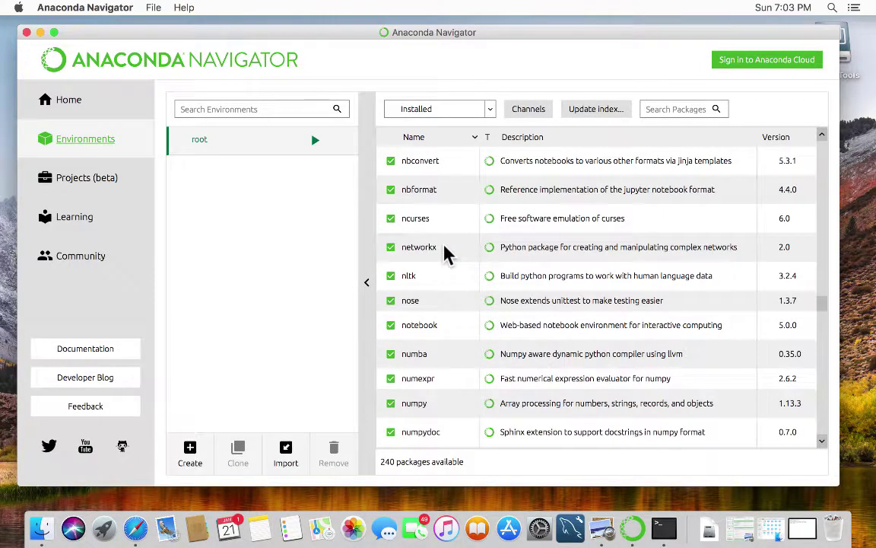
pyautogui.scroll(-8, 447, 253)
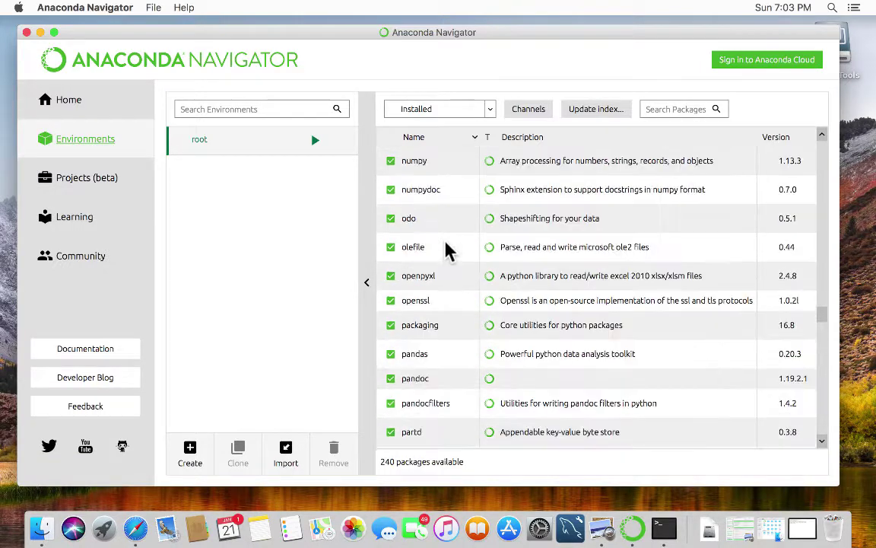
pyautogui.scroll(-3, 447, 252)
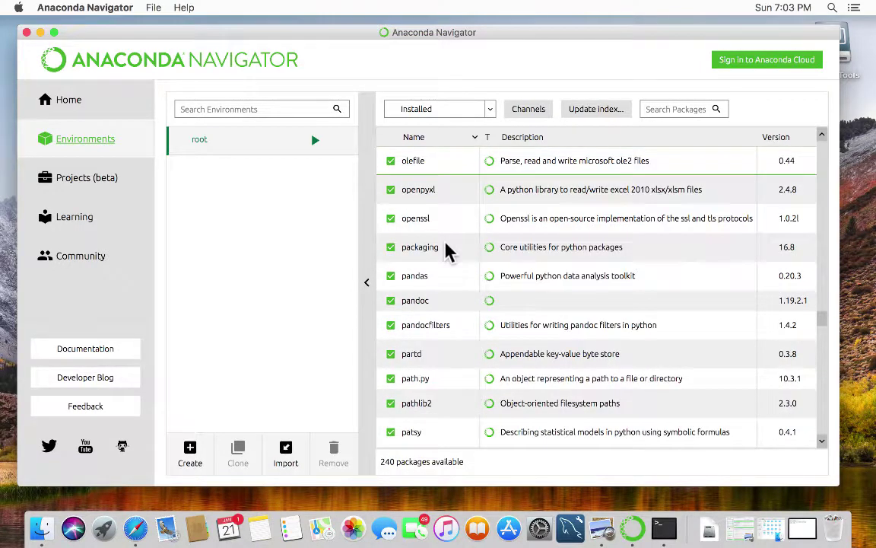
pyautogui.scroll(6, 446, 248)
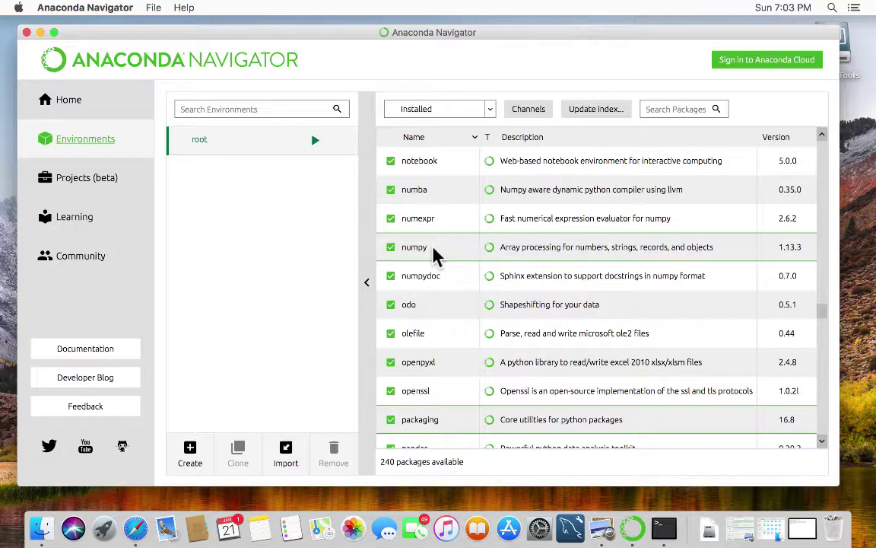
pyautogui.scroll(-5, 438, 268)
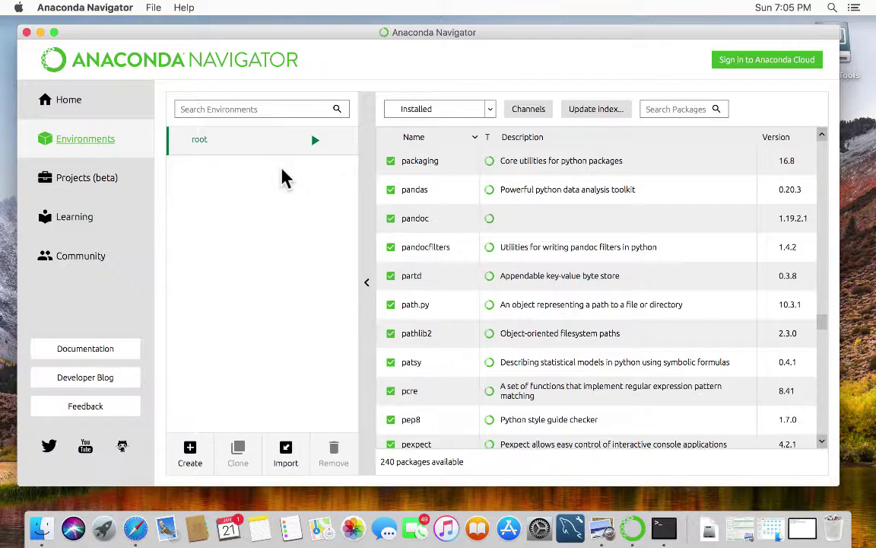
# Step: Create a new environment named plain_old_python_programming with Python 3.6
pyautogui.click(189, 452)
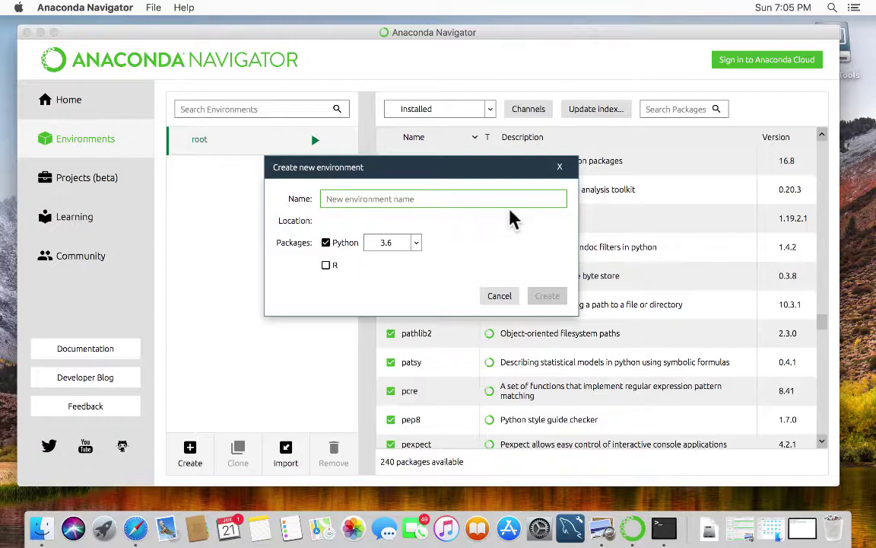
pyautogui.write('rl')
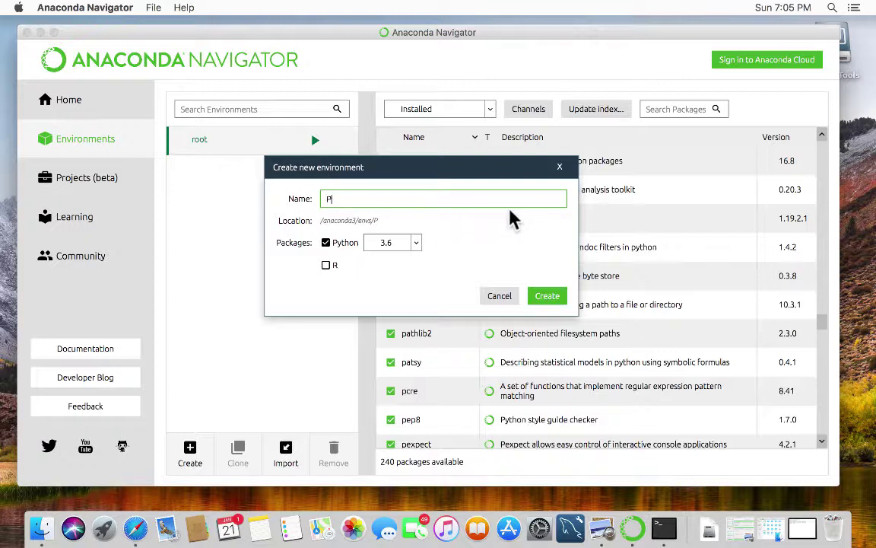
pyautogui.press('BackSpace')
pyautogui.press('BackSpace')
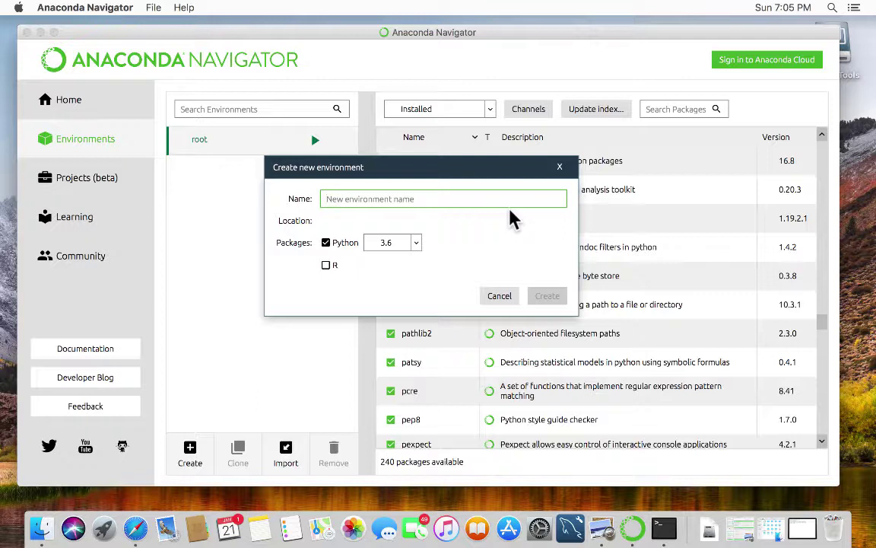
pyautogui.write('pla')
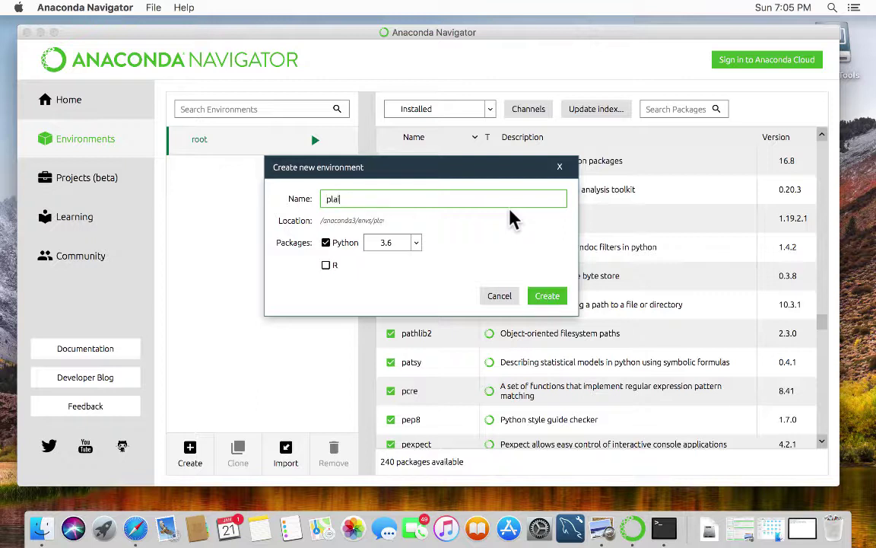
pyautogui.write('in_old_python_prog')
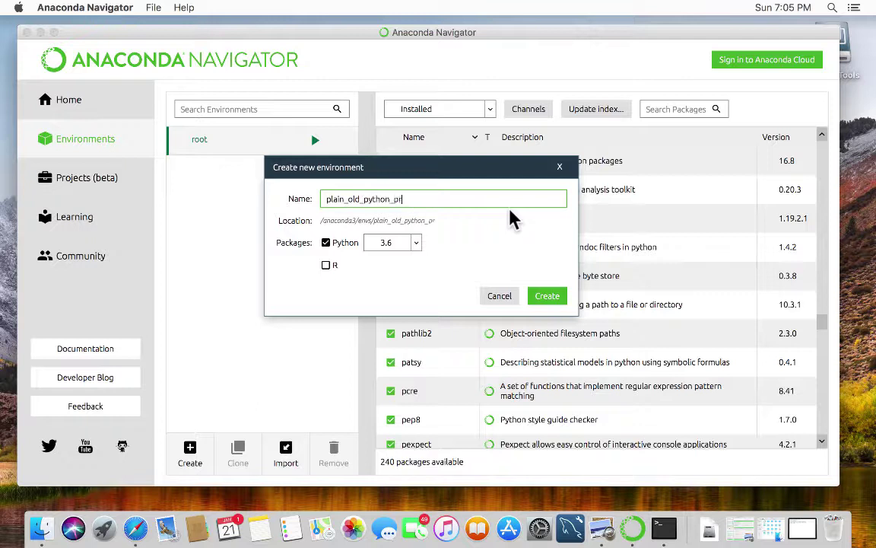
pyautogui.write('ramming')
pyautogui.click(549, 297)
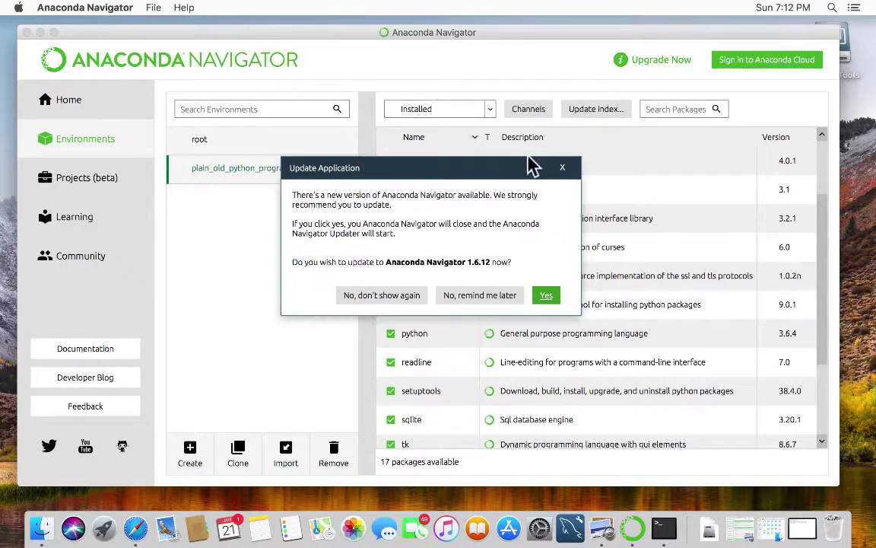
# Step: Update Anaconda Navigator to version 1.6.12, quitting the running application for the update, and relaunch it
pyautogui.moveTo(530, 168); pyautogui.dragTo(583, 212)
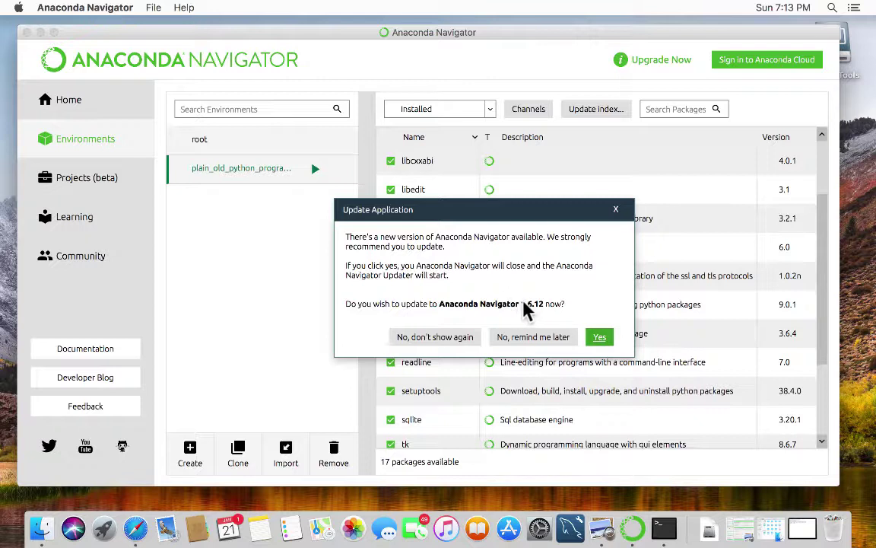
pyautogui.click(600, 337)
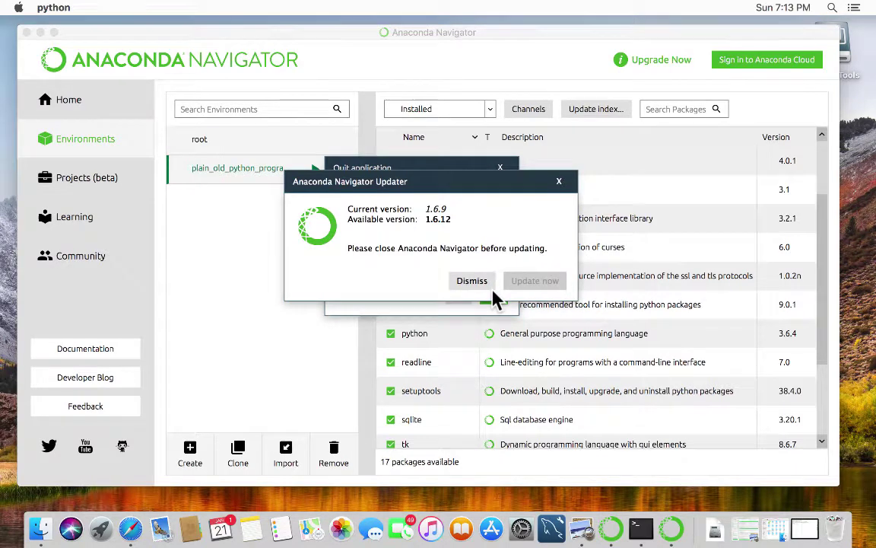
pyautogui.click(489, 308)
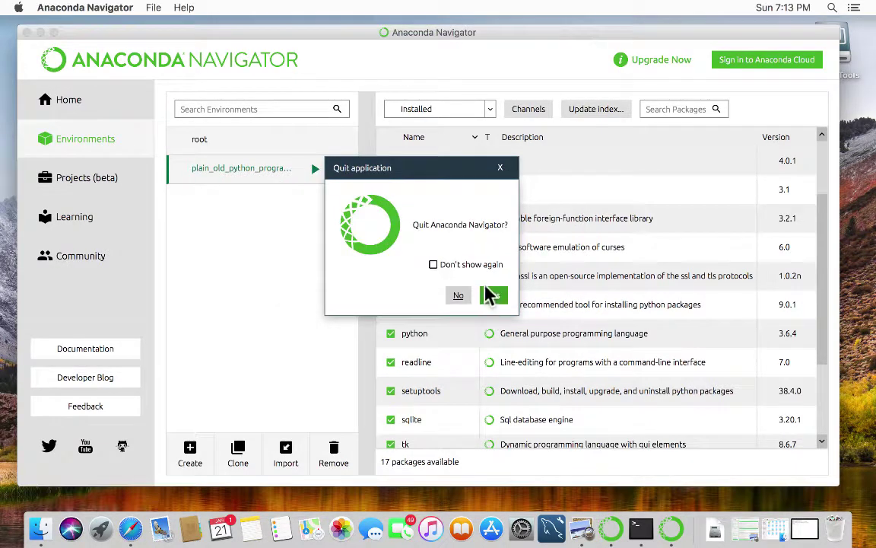
pyautogui.click(488, 293)
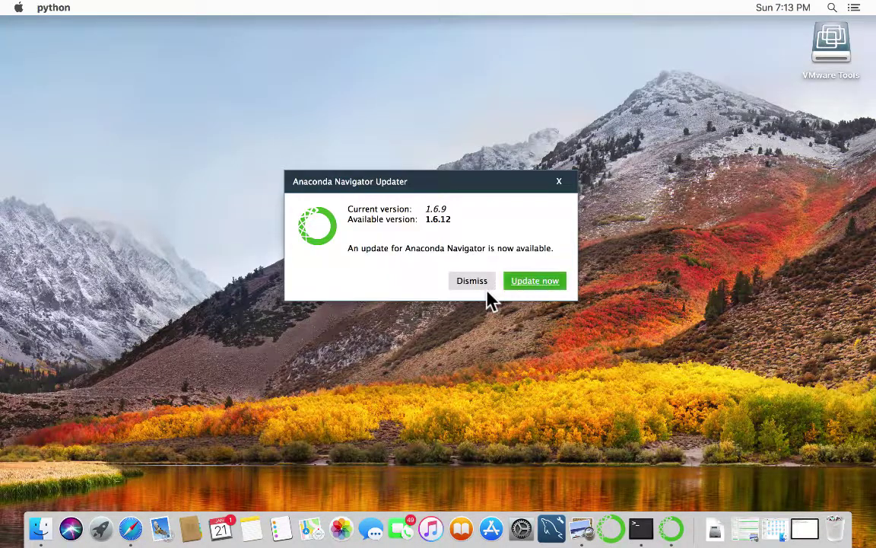
pyautogui.click(533, 281)
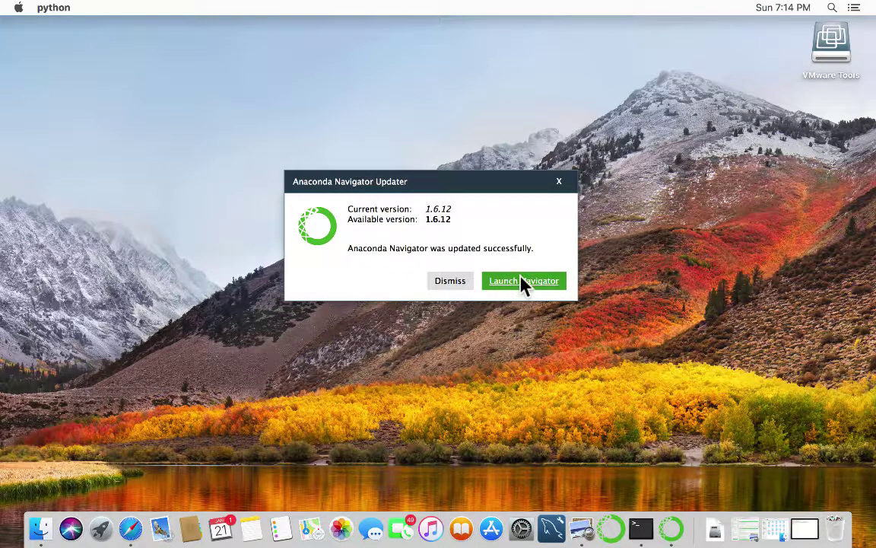
pyautogui.click(522, 281)
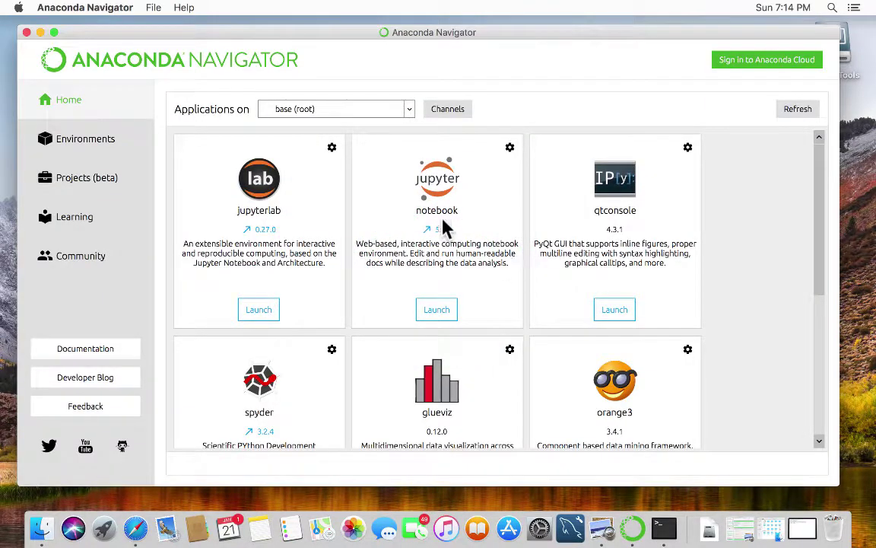
# Step: Examine the installed packages of the base (root) environment on the Environments page, including the version of the python package
pyautogui.click(83, 140)
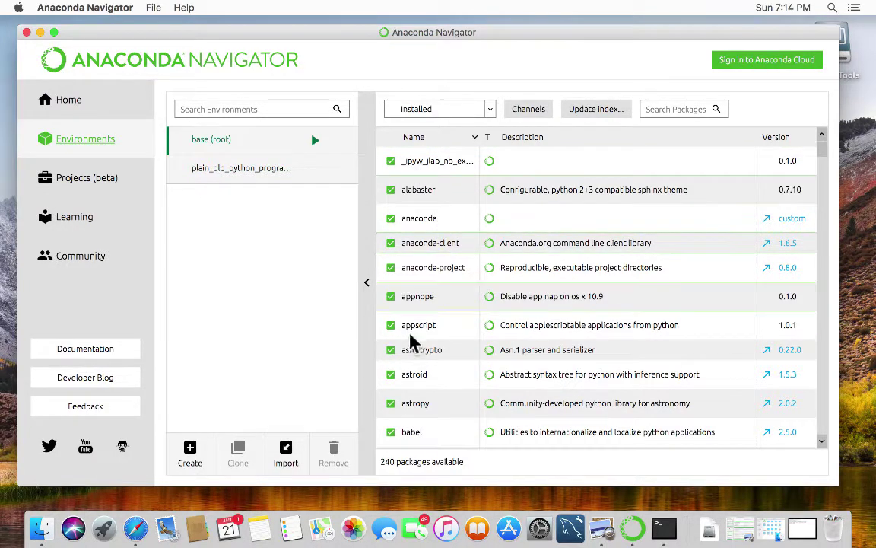
pyautogui.scroll(-15, 438, 335)
pyautogui.scroll(-20, 411, 325)
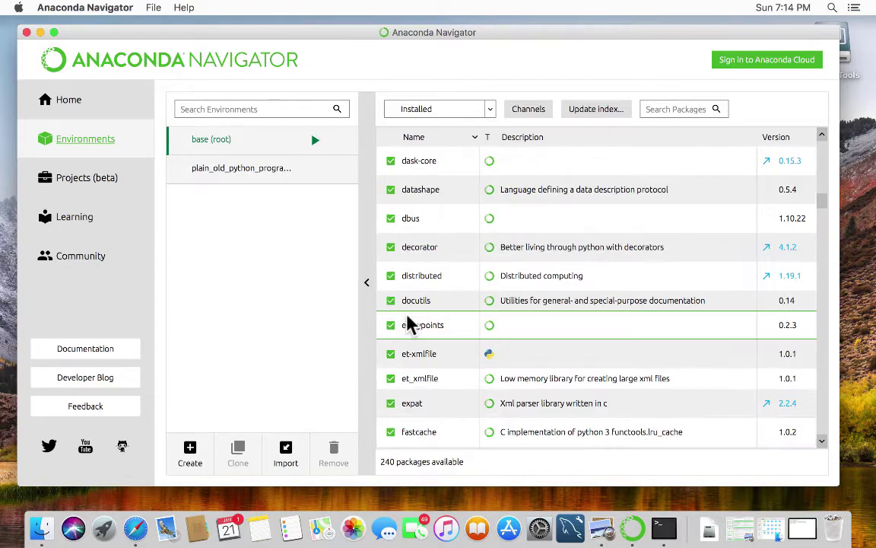
pyautogui.scroll(-20, 404, 319)
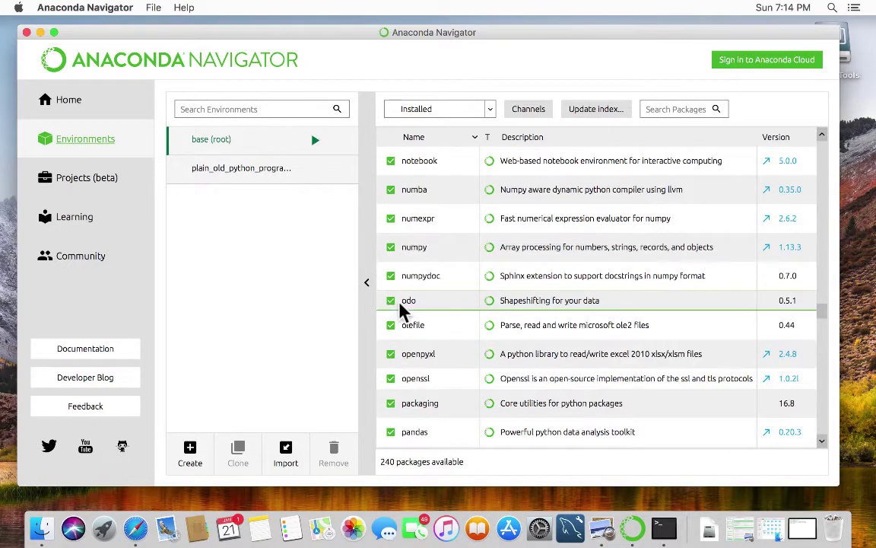
pyautogui.scroll(-10, 404, 312)
pyautogui.scroll(-6, 403, 310)
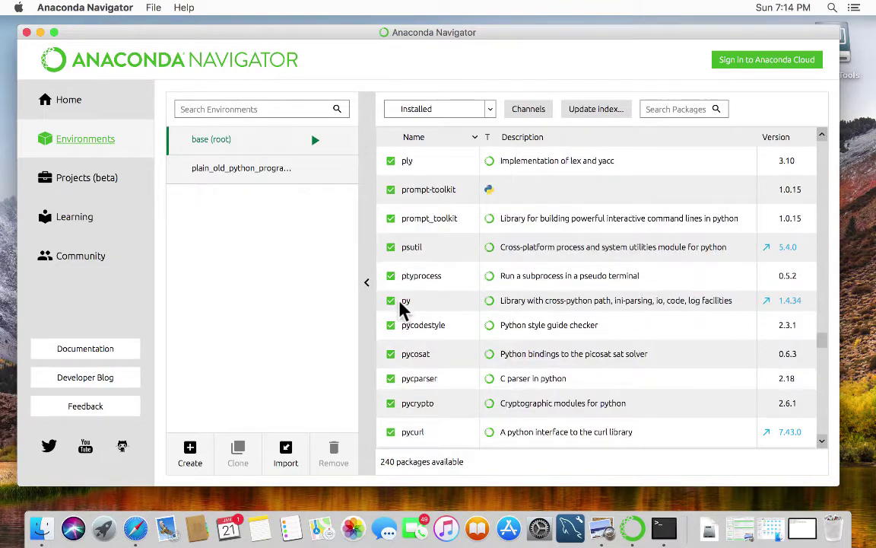
pyautogui.scroll(-5, 404, 310)
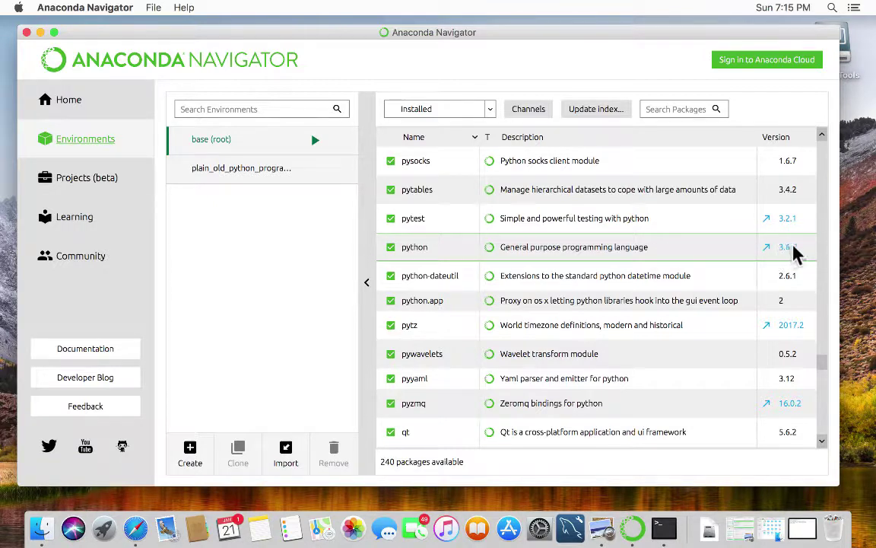
pyautogui.moveTo(778, 256)
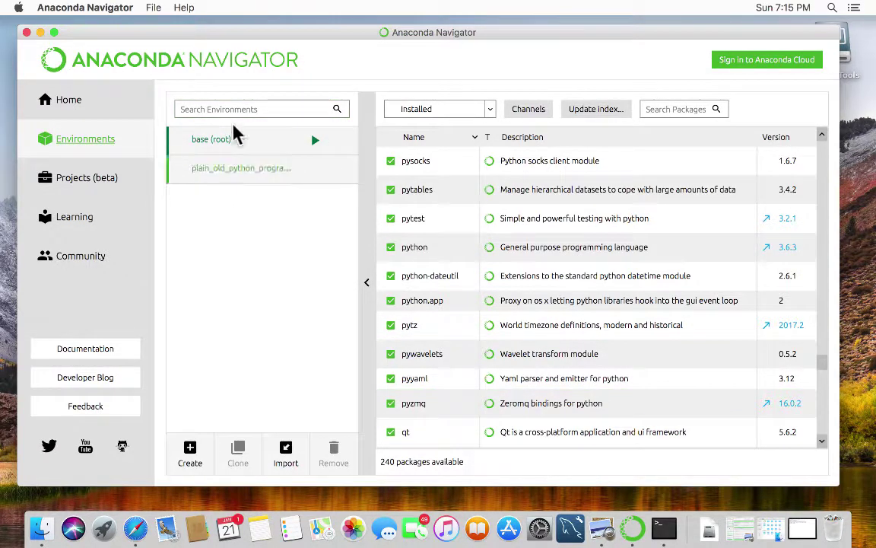
# Step: View the packages and launch options of plain_old_python_programming, and compare them with the base (root) environment's package list
pyautogui.click(255, 167)
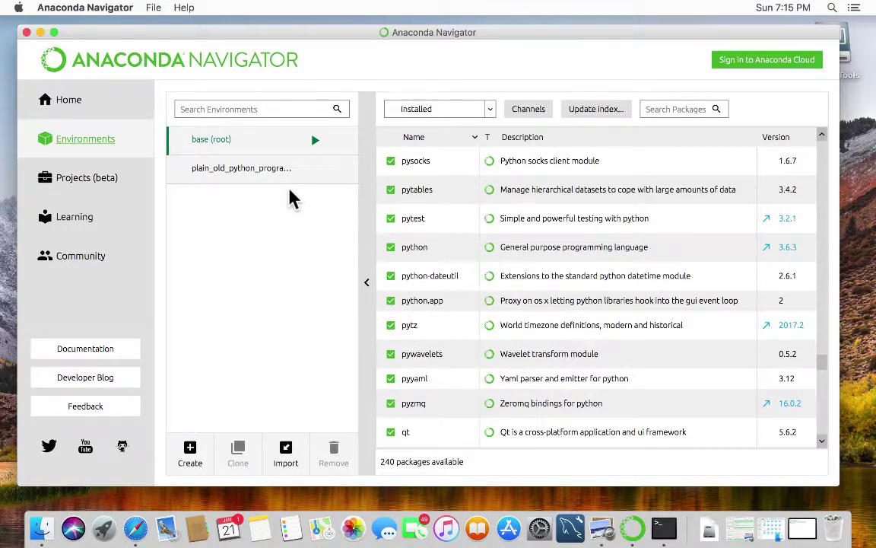
pyautogui.click(306, 179)
pyautogui.click(280, 164)
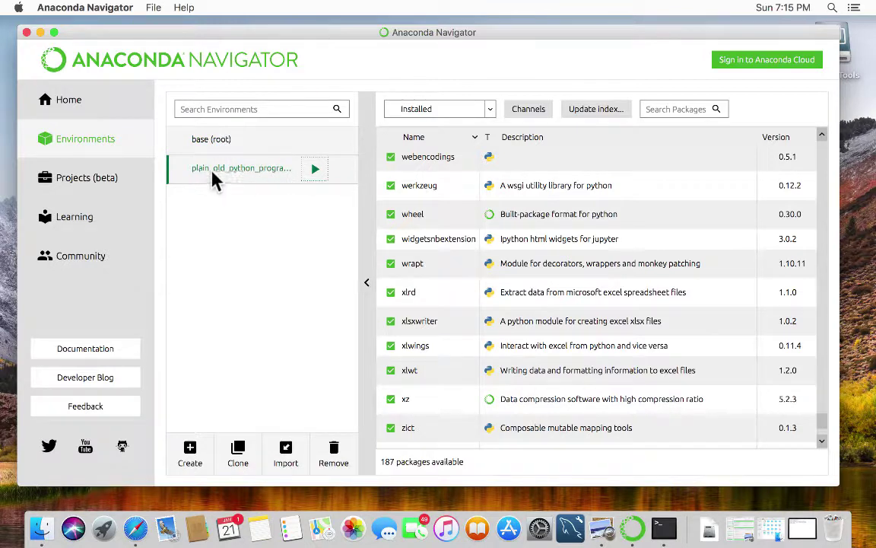
pyautogui.click(315, 172)
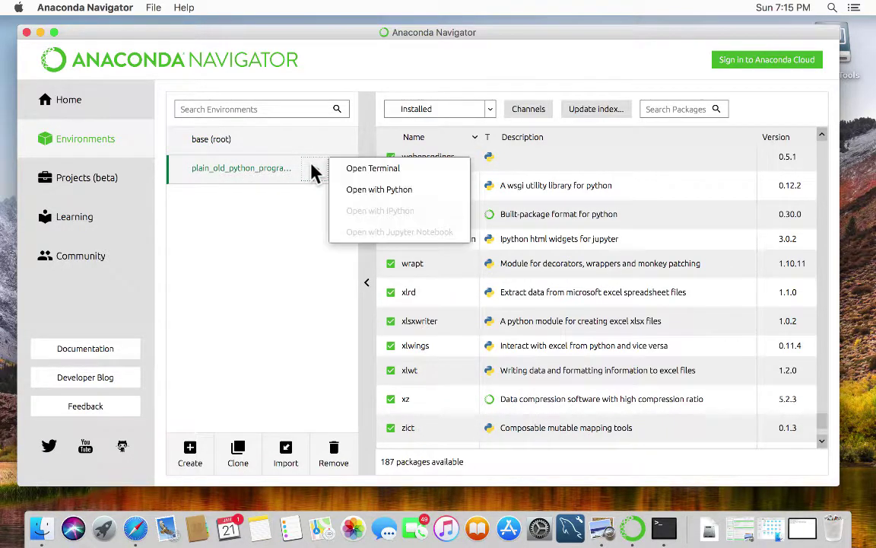
pyautogui.click(307, 216)
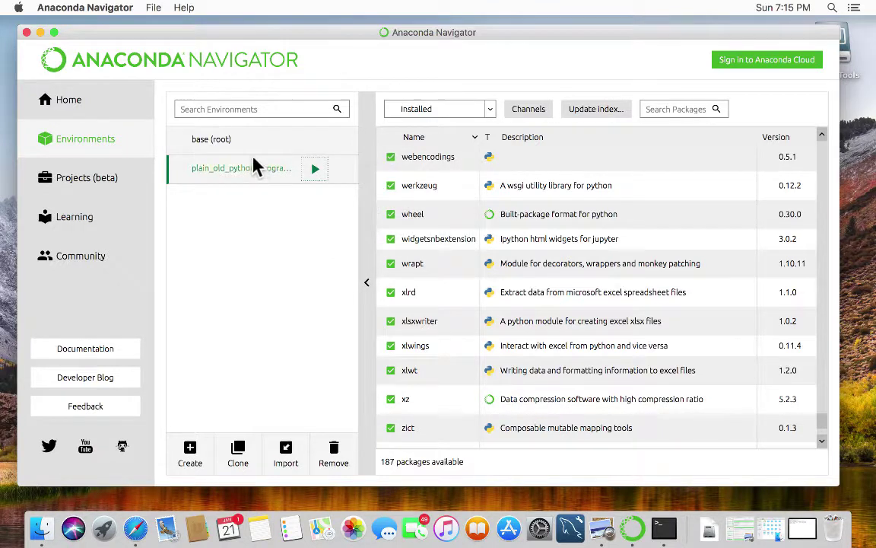
pyautogui.click(206, 140)
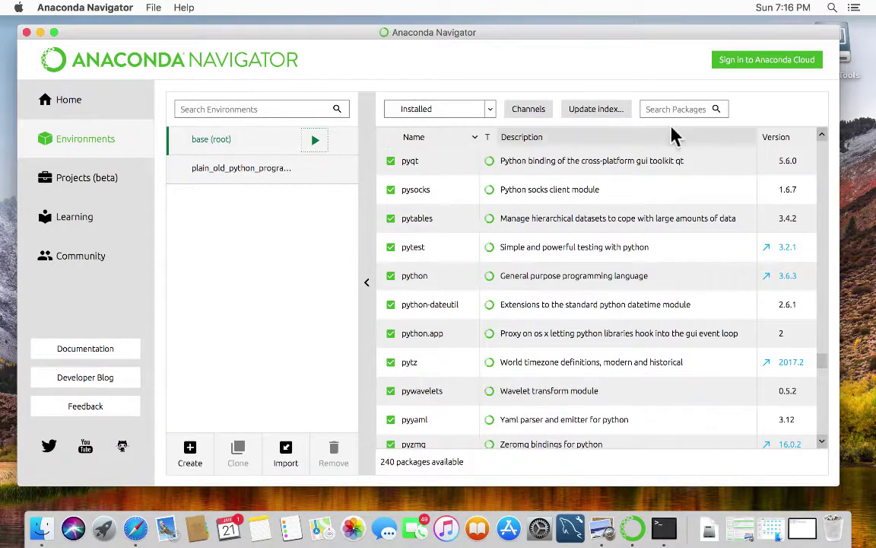
# Step: Clone the plain_old_python_programming environment as django_11_development
pyautogui.click(202, 168)
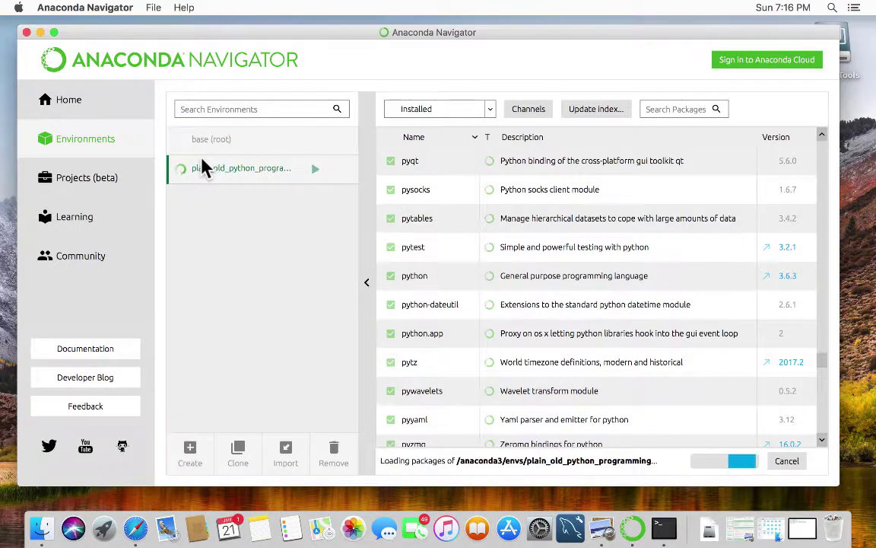
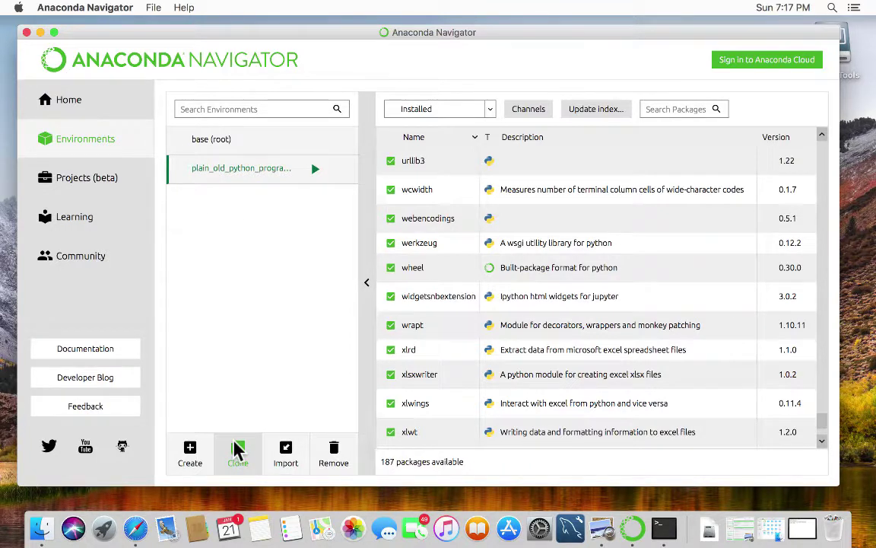
pyautogui.click(238, 450)
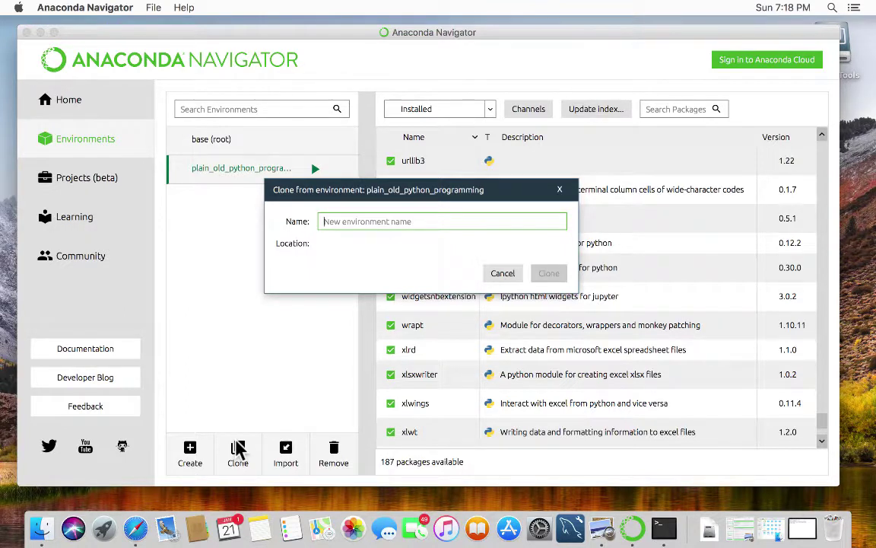
pyautogui.write('dja')
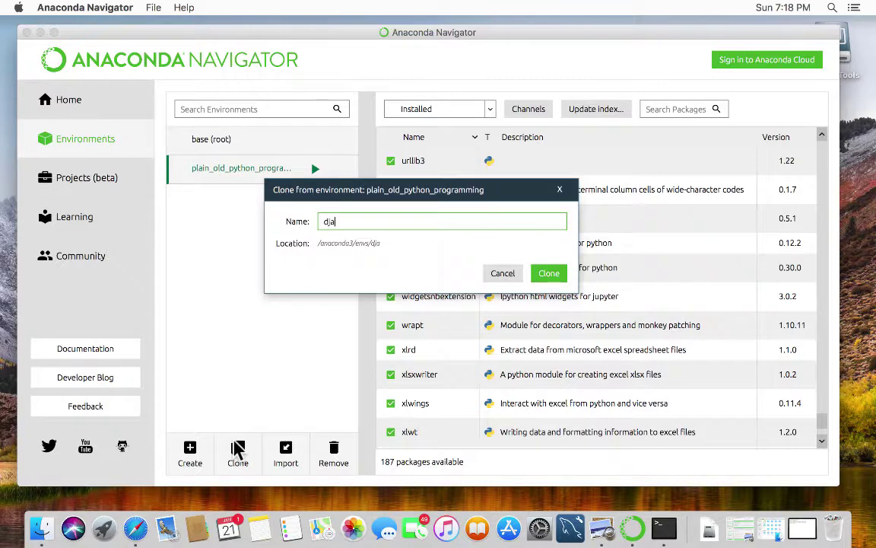
pyautogui.write('ngo_11_development')
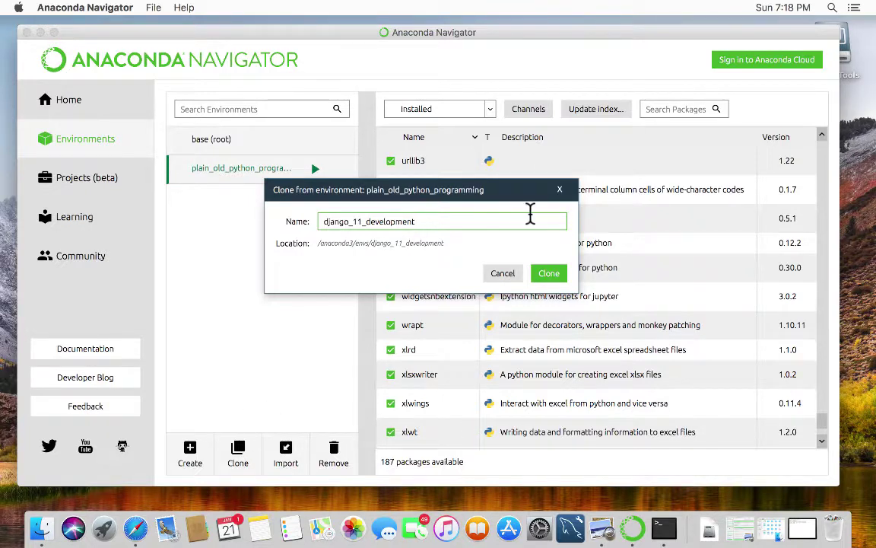
pyautogui.click(546, 274)
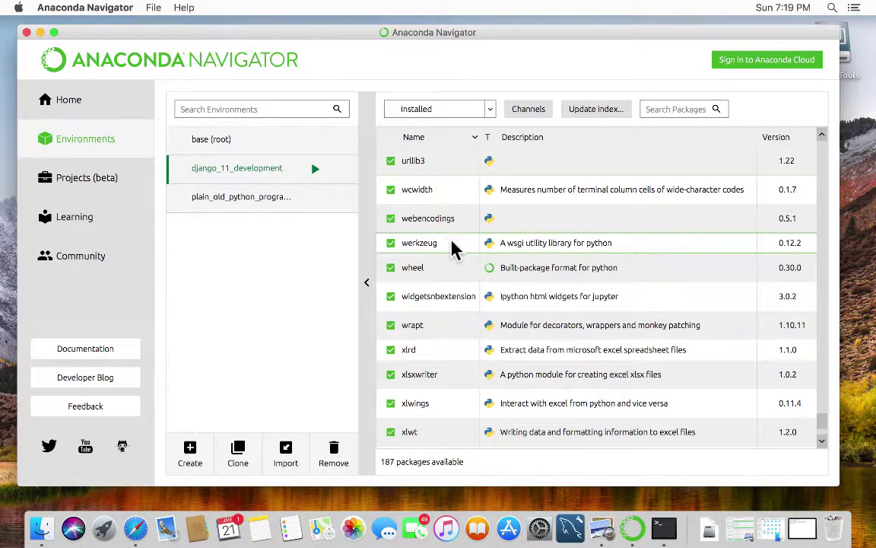
# Step: Examine the installed packages of django_11_development, checking the python entry and the packages starting with d for Django
pyautogui.scroll(3, 448, 248)
pyautogui.scroll(15, 449, 248)
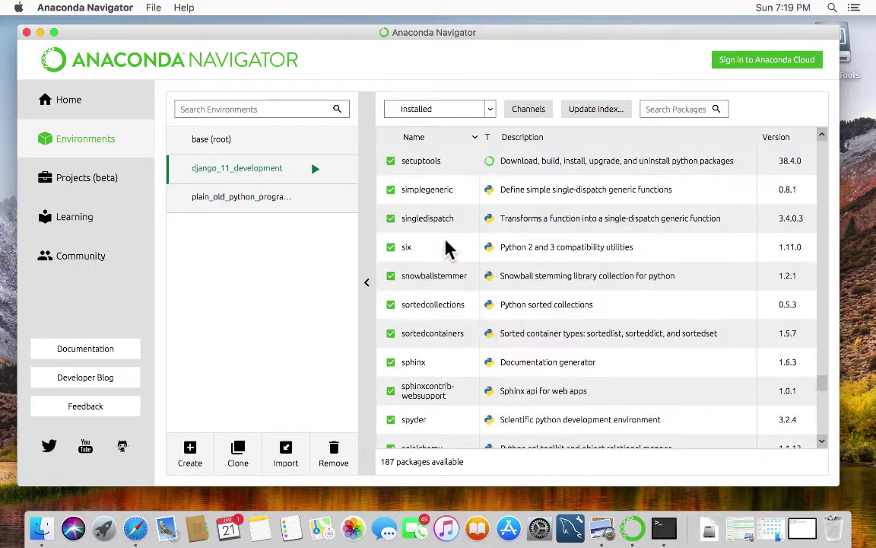
pyautogui.scroll(15, 448, 248)
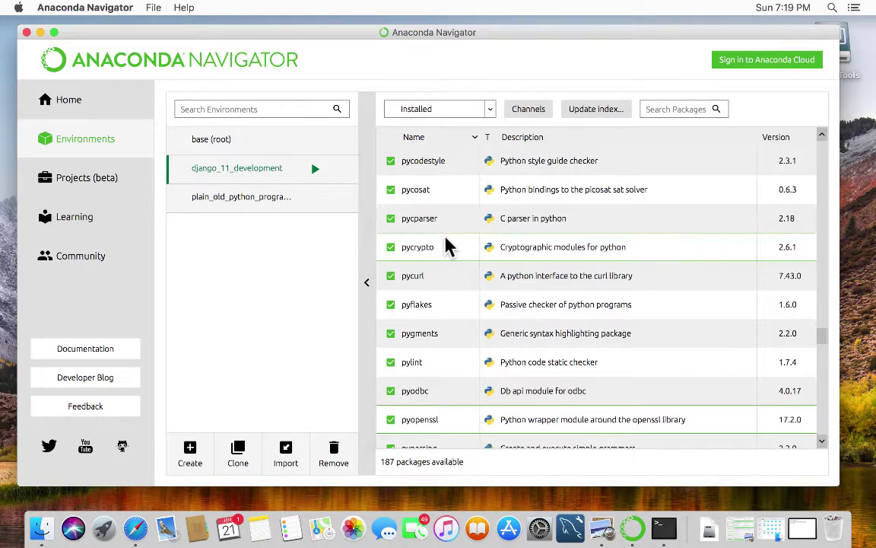
pyautogui.scroll(-3, 449, 248)
pyautogui.scroll(-3, 448, 248)
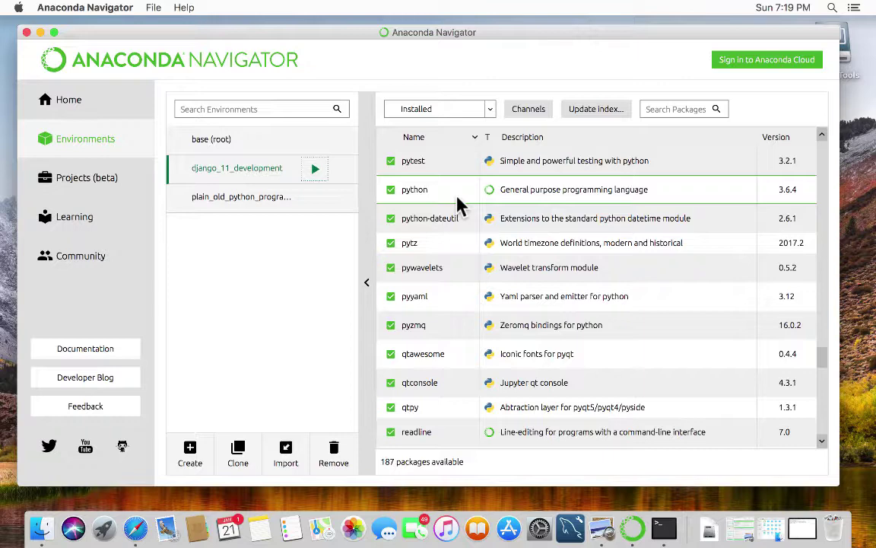
pyautogui.scroll(5, 453, 202)
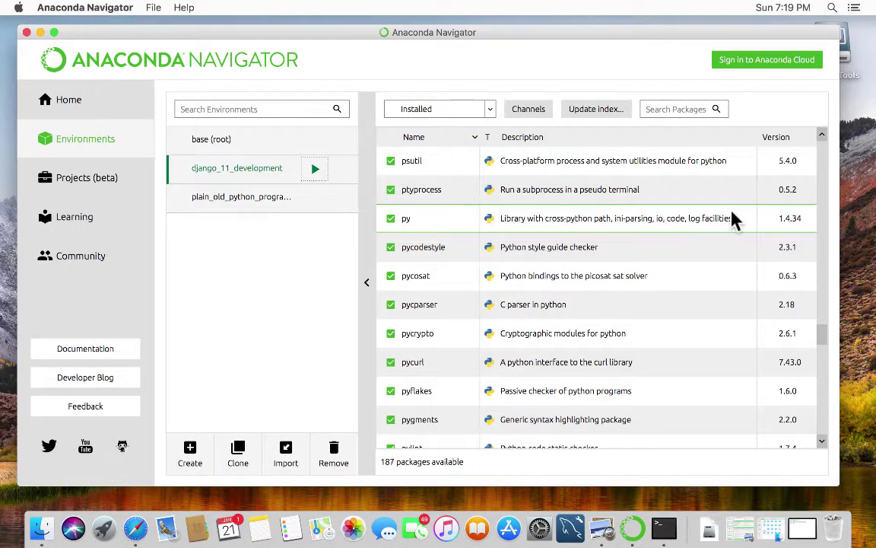
pyautogui.scroll(15, 808, 289)
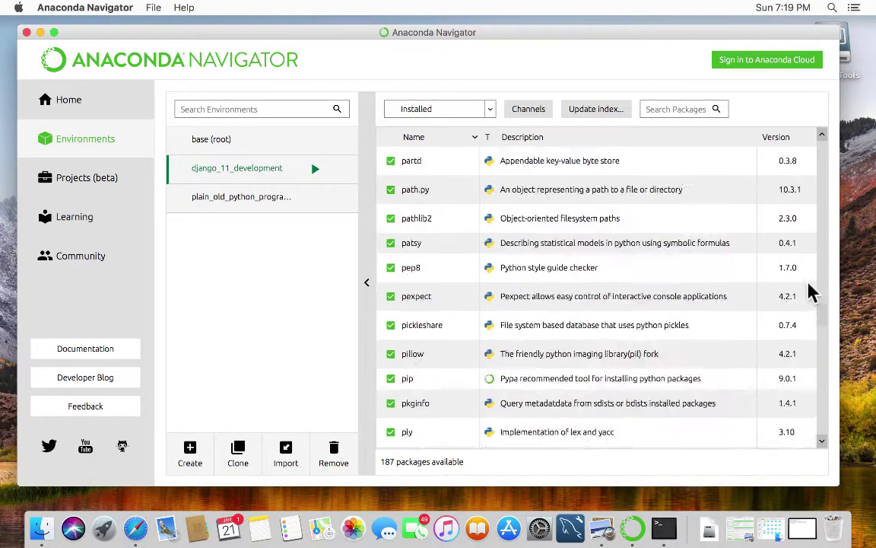
pyautogui.scroll(15, 807, 257)
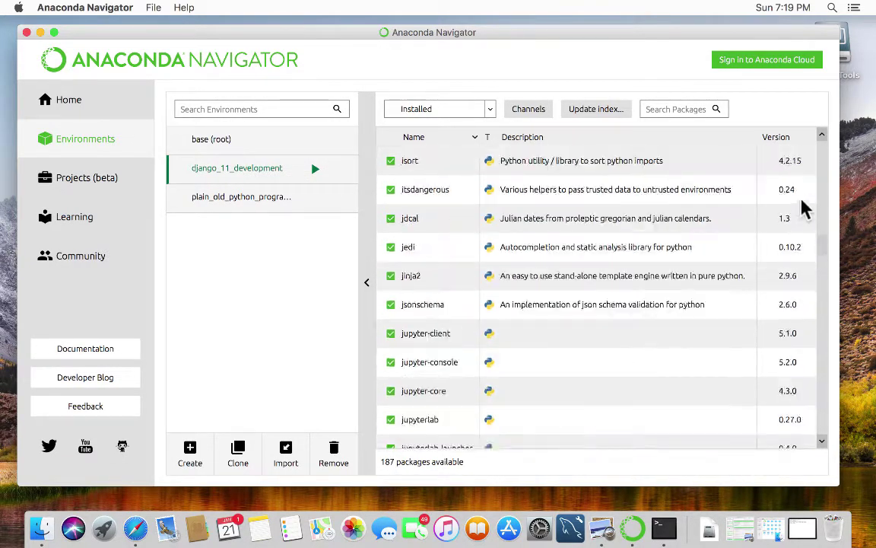
pyautogui.scroll(5, 810, 182)
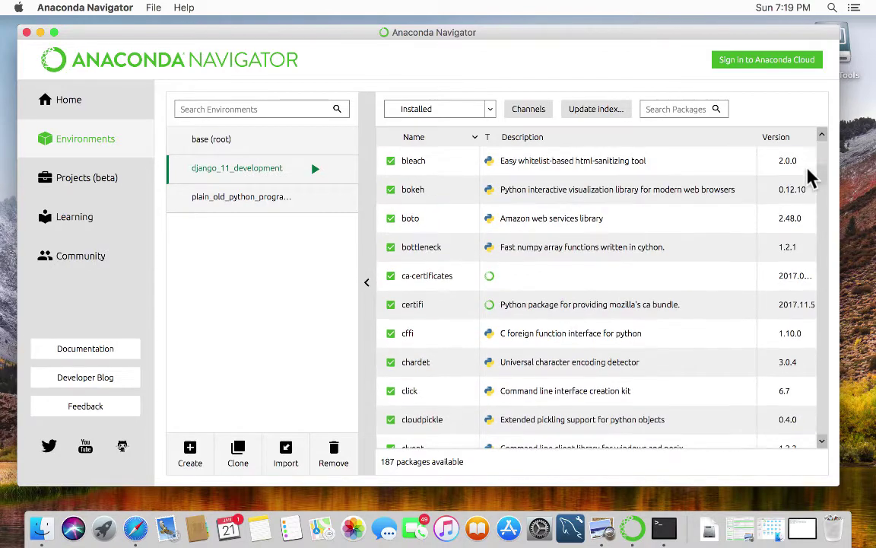
pyautogui.scroll(-7, 810, 184)
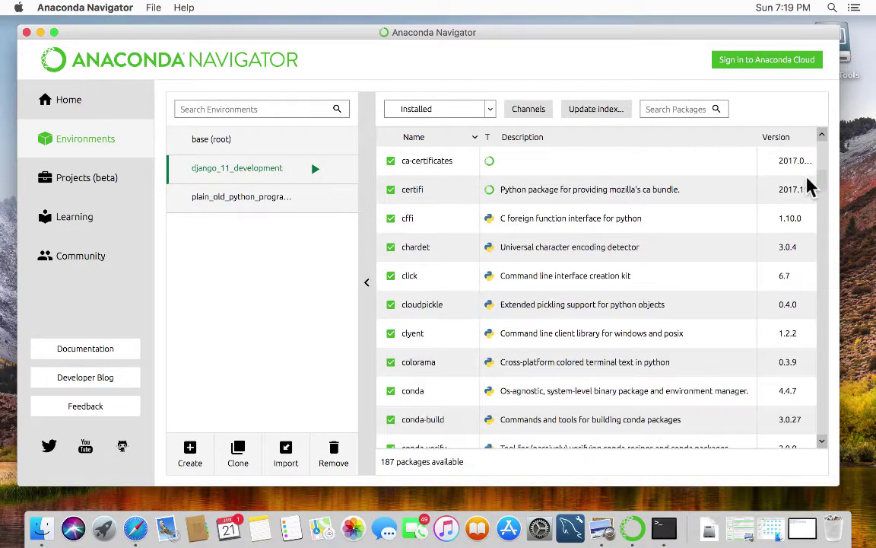
pyautogui.scroll(-3, 809, 194)
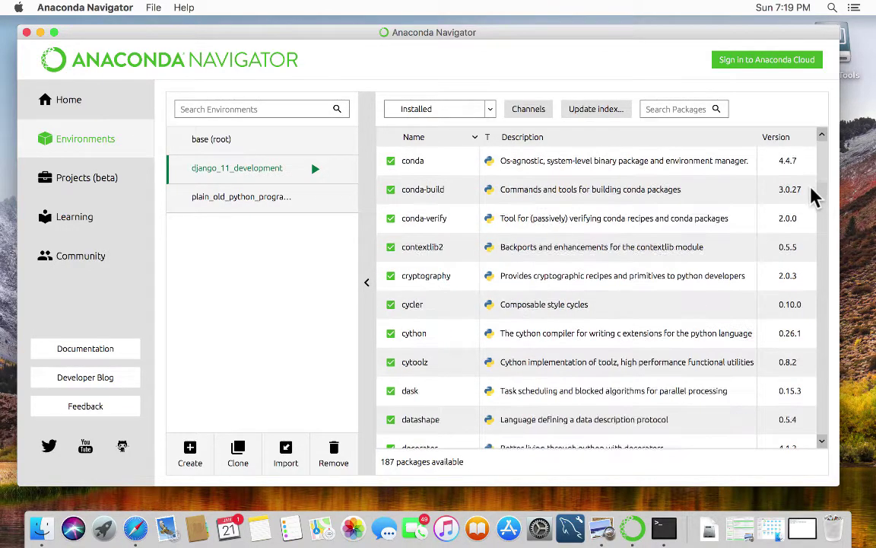
pyautogui.scroll(-2, 810, 197)
pyautogui.scroll(-2, 810, 199)
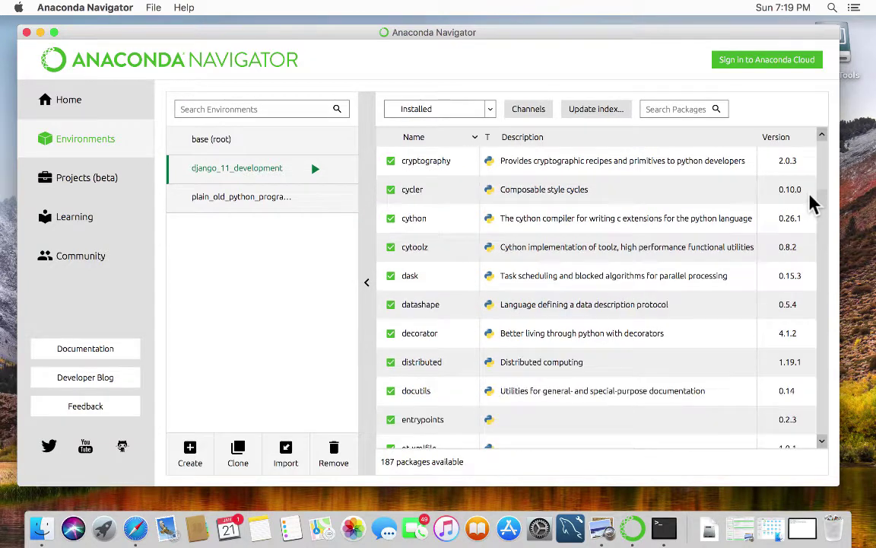
pyautogui.scroll(1, 809, 202)
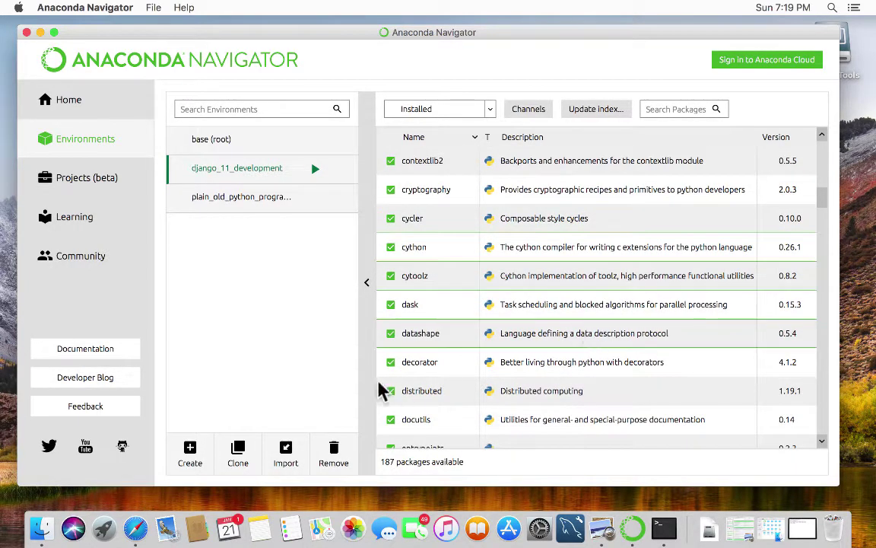
pyautogui.scroll(-6, 426, 389)
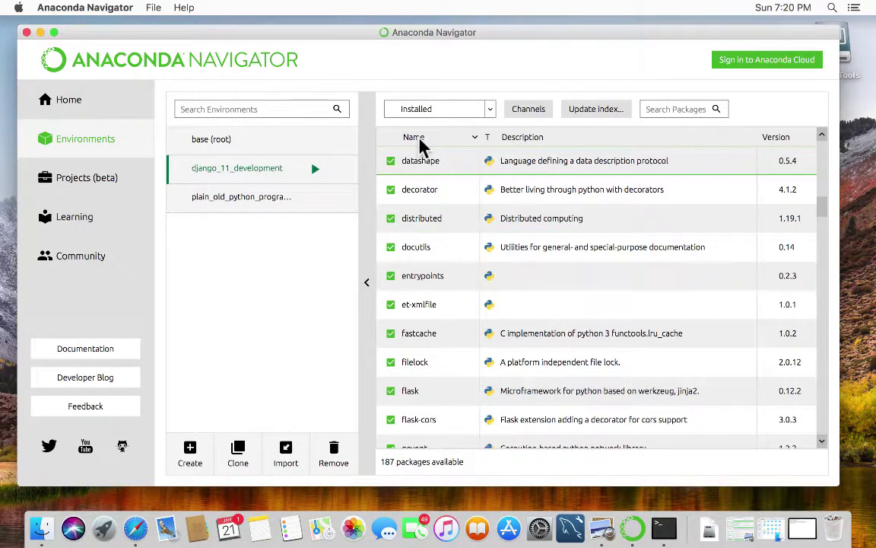
# Step: Install the django package and its pytz dependency into the django_11_development environment from the packages that are not installed
pyautogui.click(487, 111)
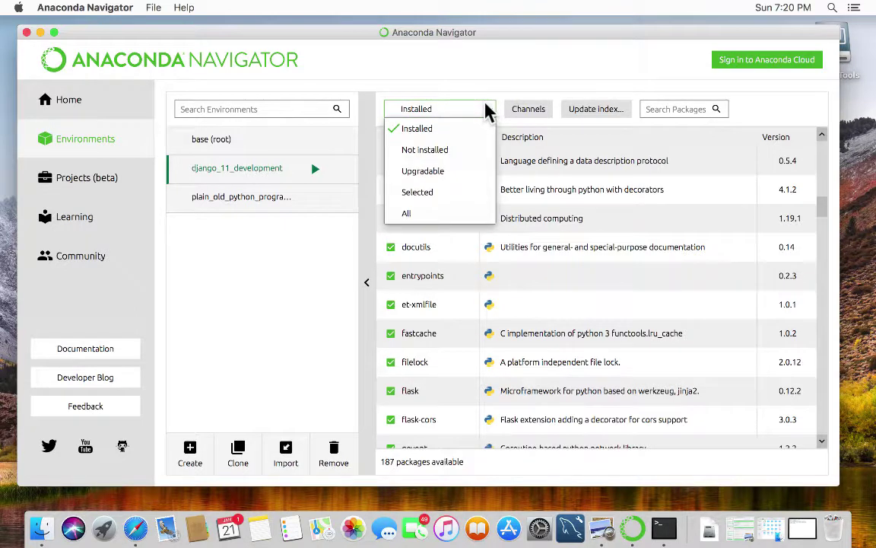
pyautogui.click(439, 152)
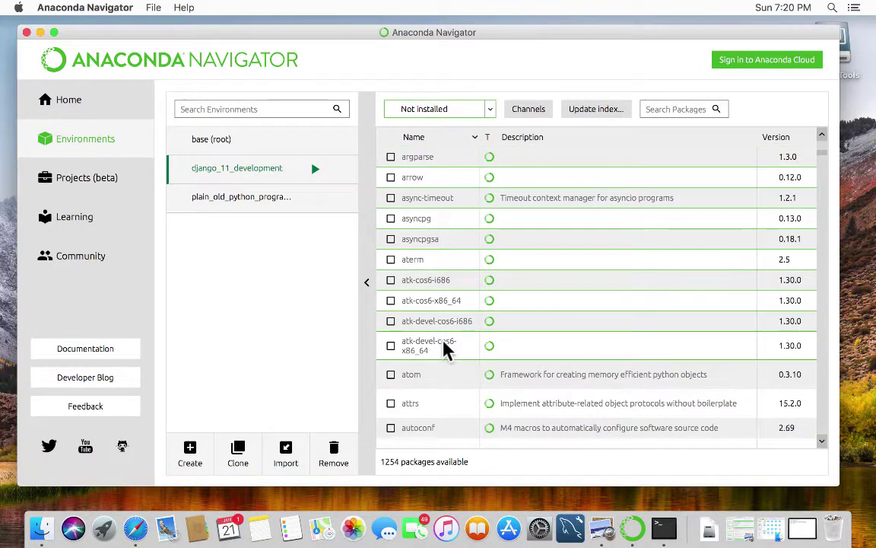
pyautogui.scroll(-10, 446, 348)
pyautogui.scroll(-10, 445, 339)
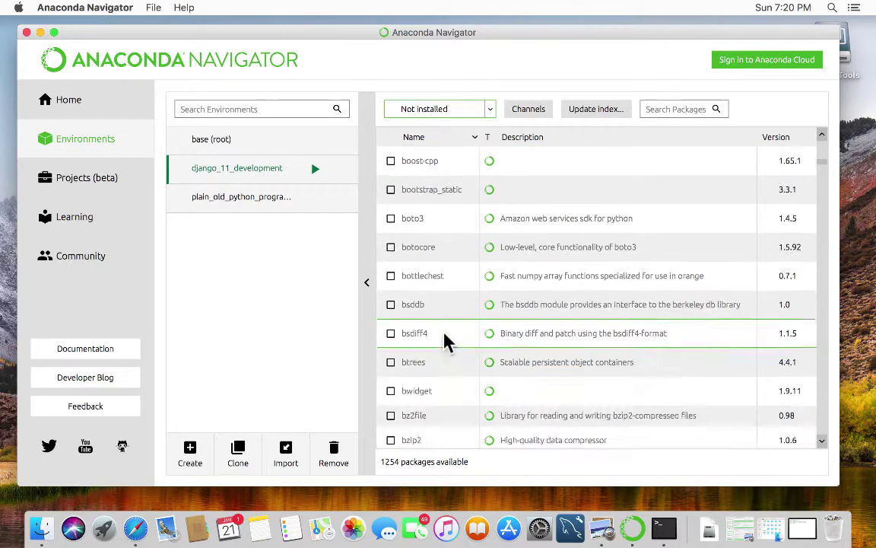
pyautogui.scroll(-10, 446, 338)
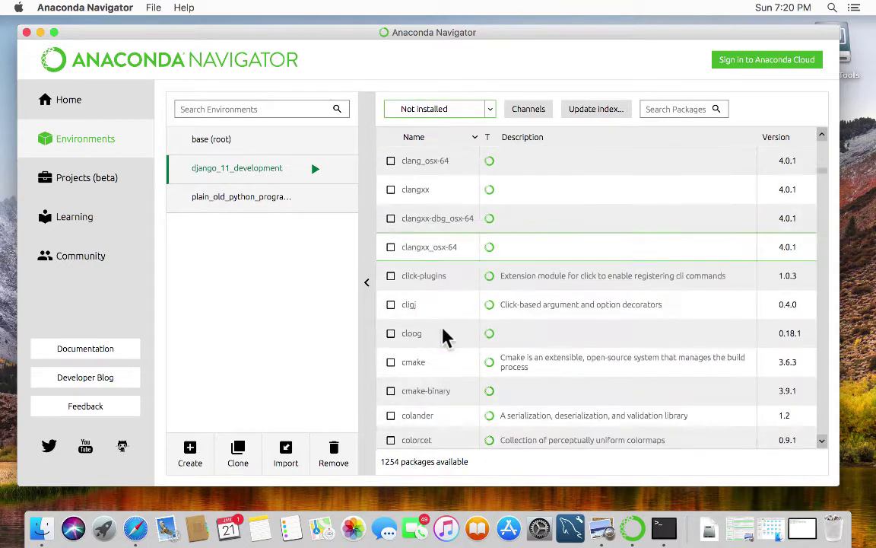
pyautogui.scroll(-10, 441, 323)
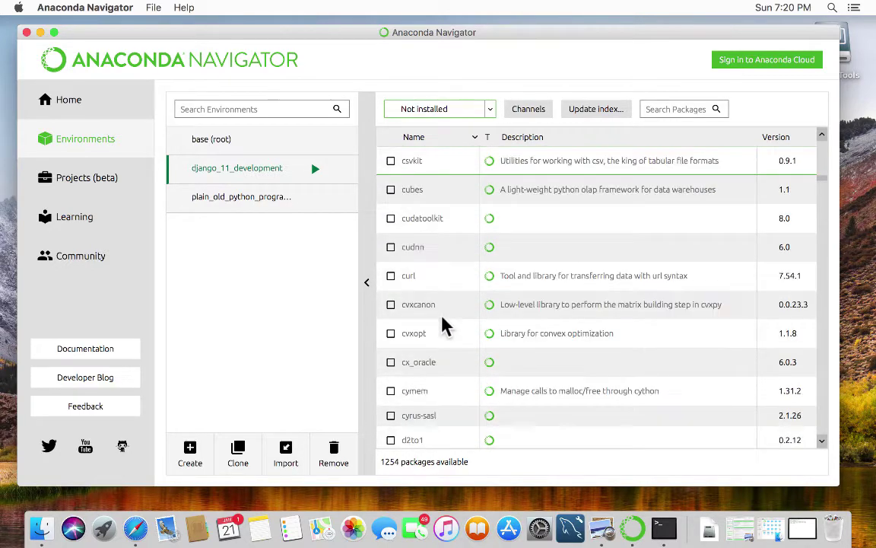
pyautogui.scroll(-10, 445, 323)
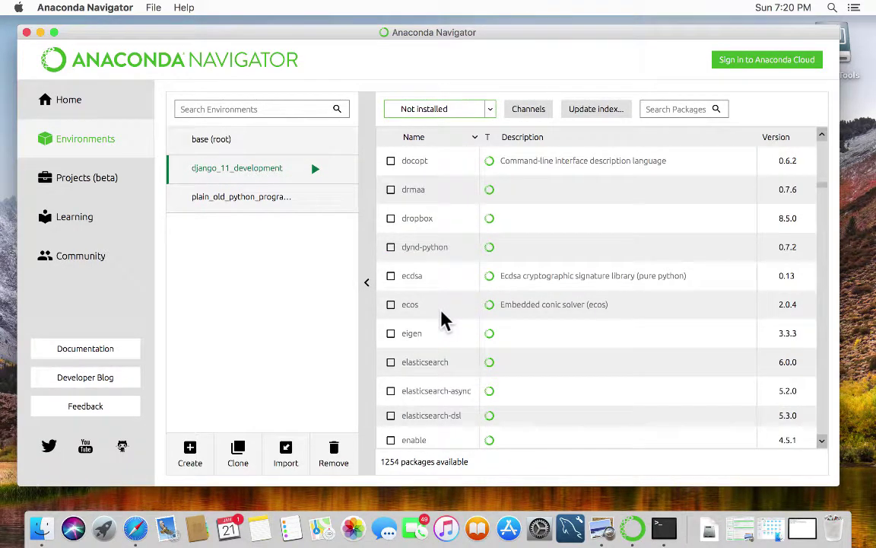
pyautogui.scroll(-5, 443, 319)
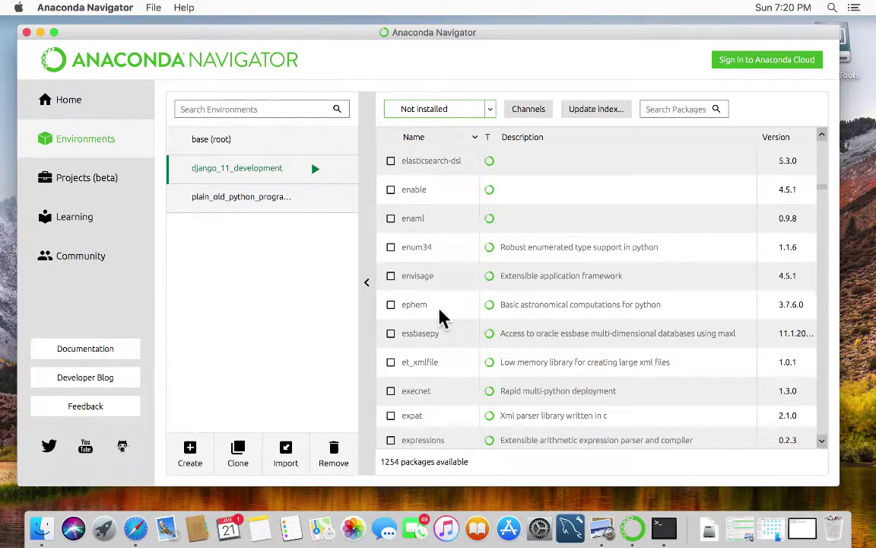
pyautogui.scroll(5, 441, 315)
pyautogui.scroll(2, 439, 311)
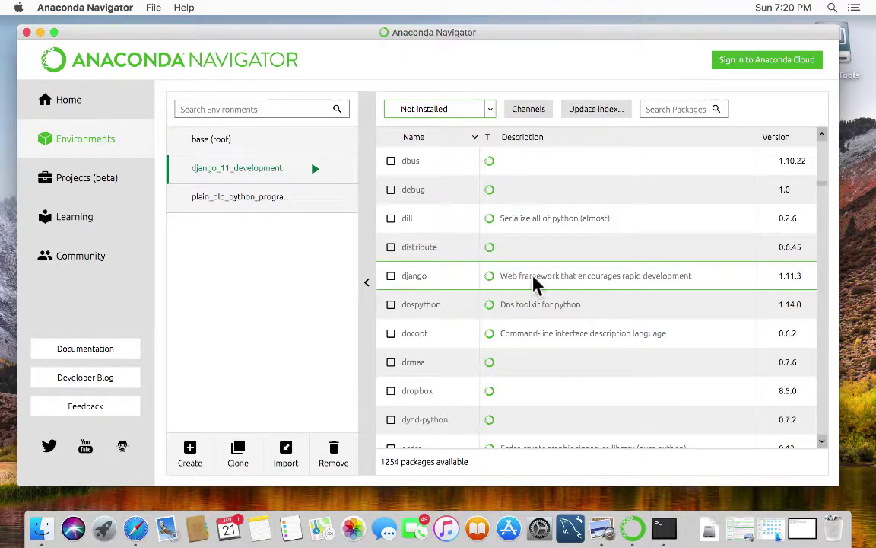
pyautogui.click(390, 276)
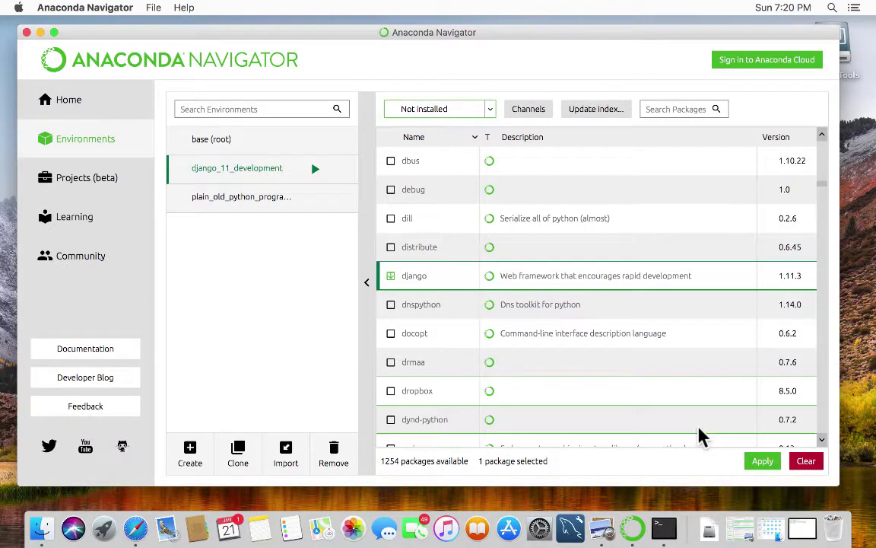
pyautogui.click(763, 462)
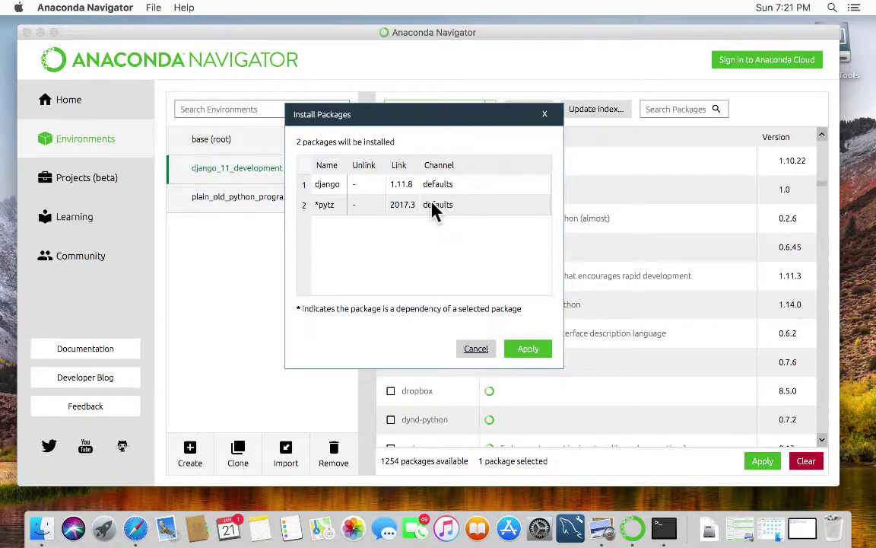
pyautogui.click(524, 352)
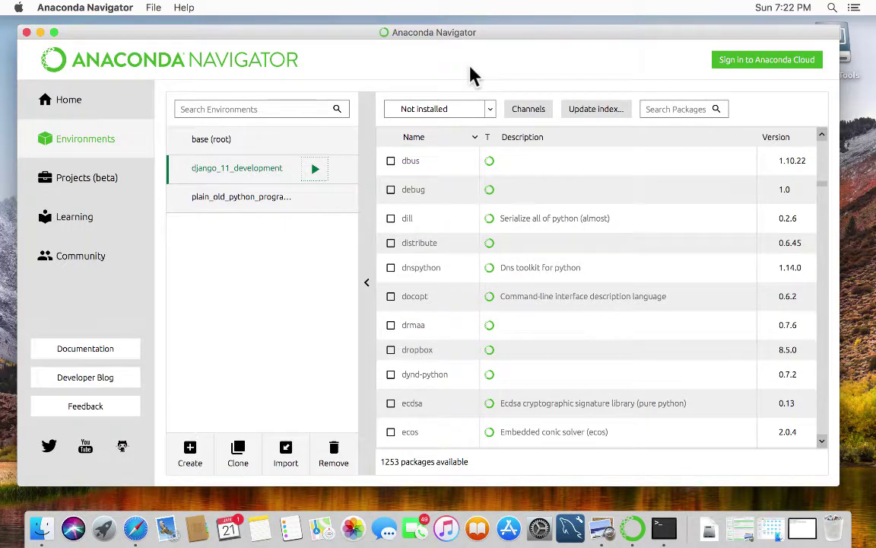
# Step: Examine the installed packages of django_11_development and check the django entry and its version
pyautogui.click(487, 113)
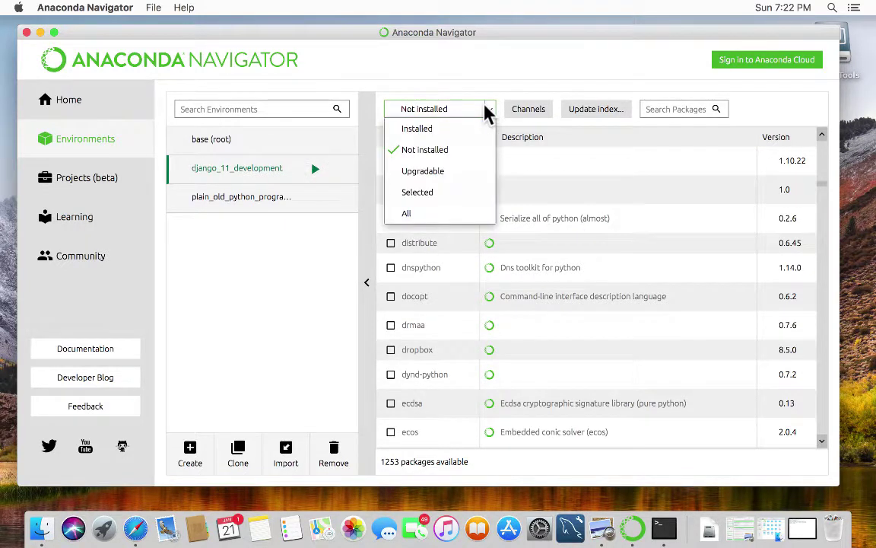
pyautogui.click(424, 131)
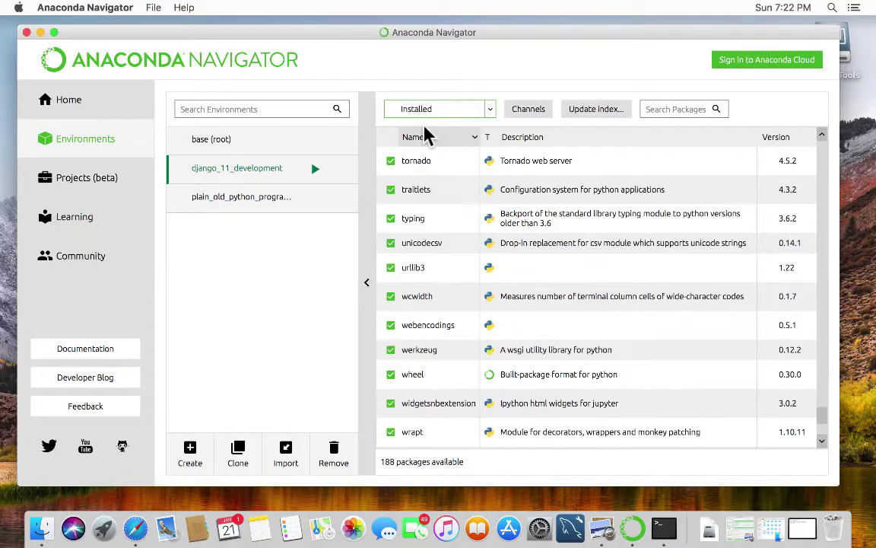
pyautogui.scroll(10, 460, 350)
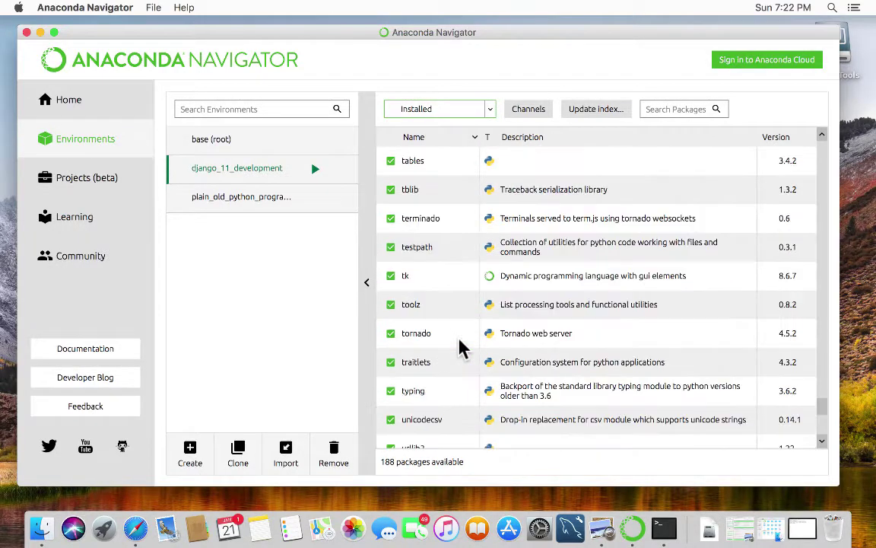
pyautogui.scroll(10, 456, 333)
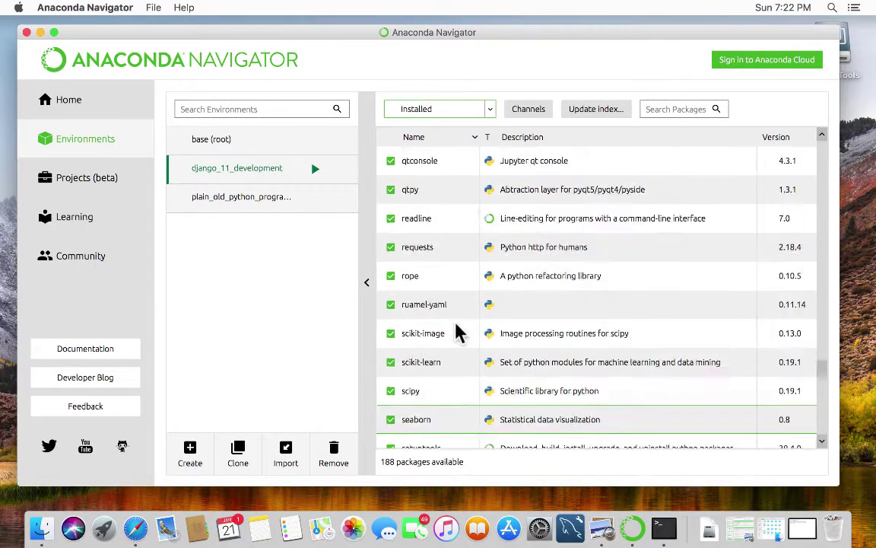
pyautogui.scroll(5, 461, 328)
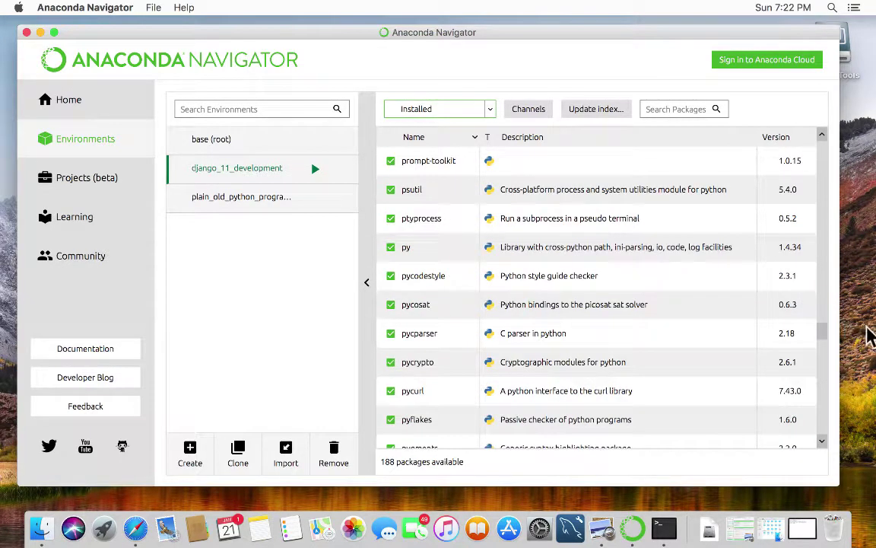
pyautogui.scroll(10, 817, 304)
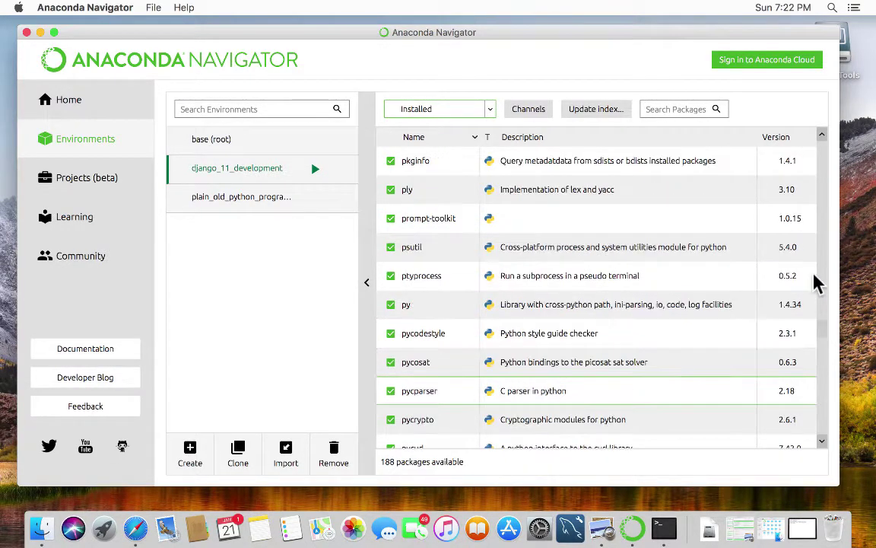
pyautogui.scroll(10, 810, 207)
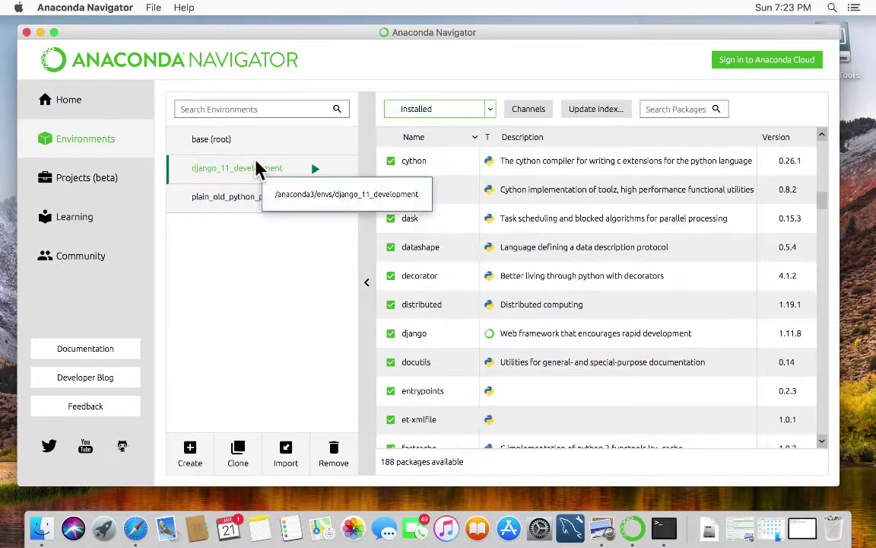
# Step: Open a terminal for the django_11_development environment, enlarge its window and highlight the environment name in the prompt
pyautogui.click(314, 169)
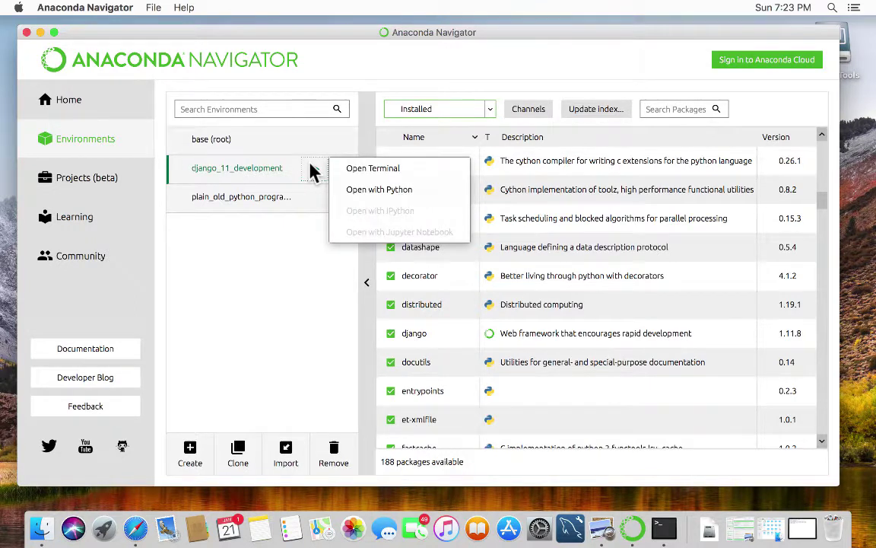
pyautogui.click(379, 169)
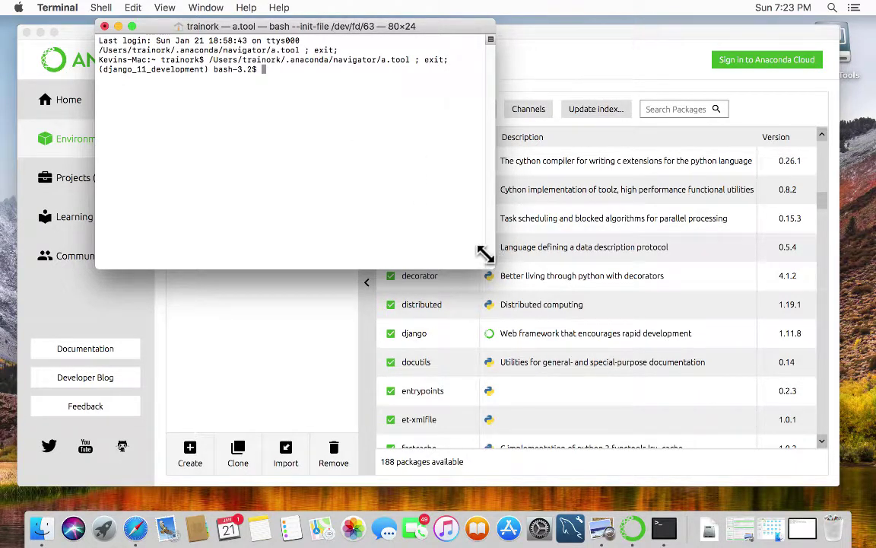
pyautogui.moveTo(485, 254); pyautogui.dragTo(583, 360)
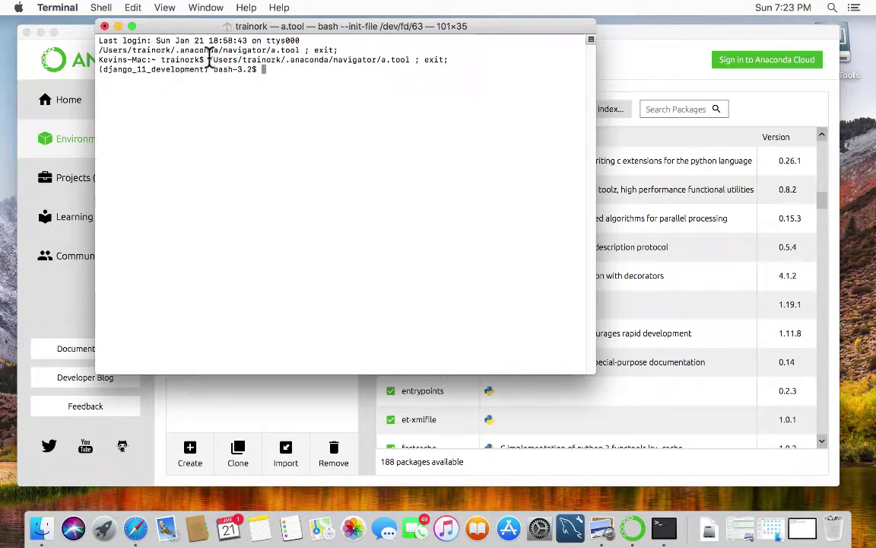
pyautogui.moveTo(209, 68); pyautogui.dragTo(84, 62)
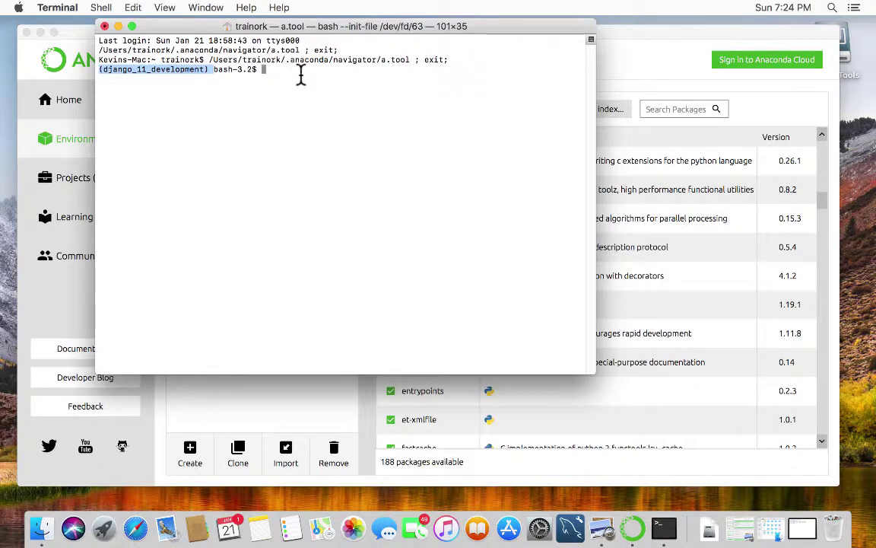
# Step: End the environment's shell session with exit and close the terminal window
pyautogui.write('exit')
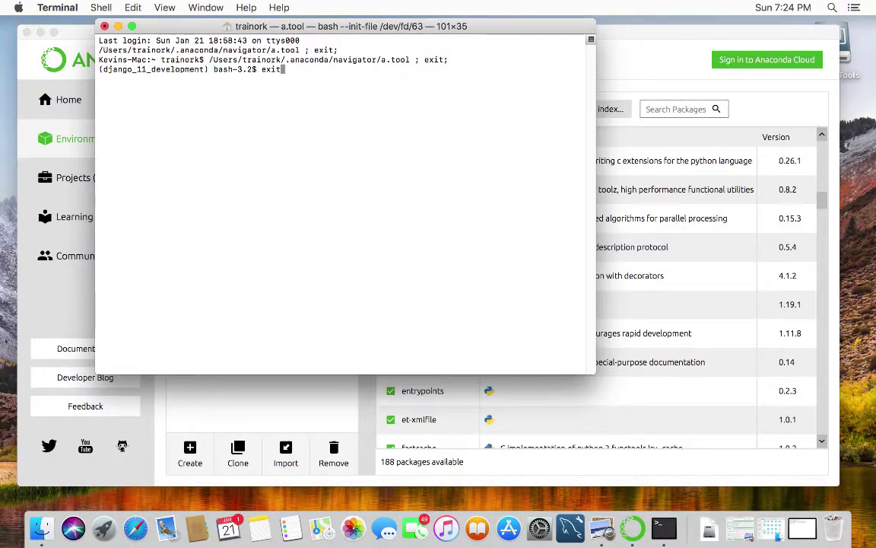
pyautogui.press('Return')
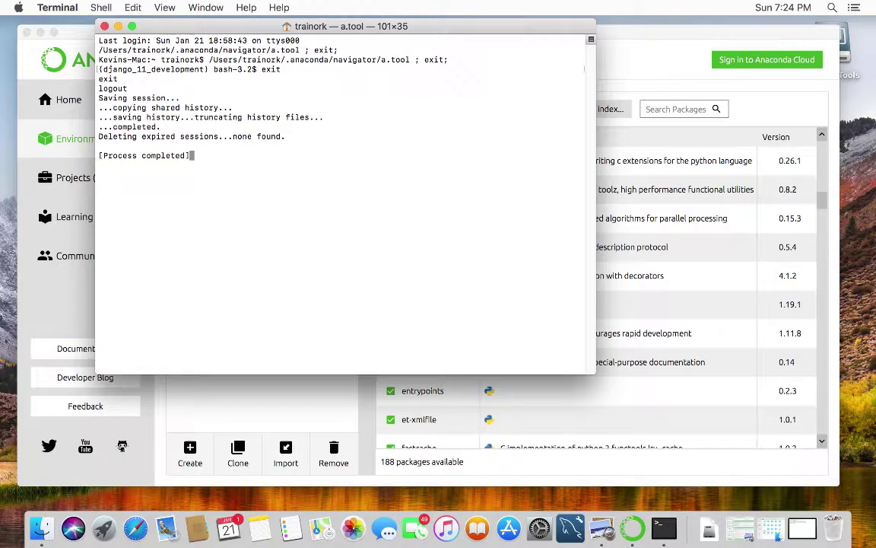
pyautogui.click(104, 27)
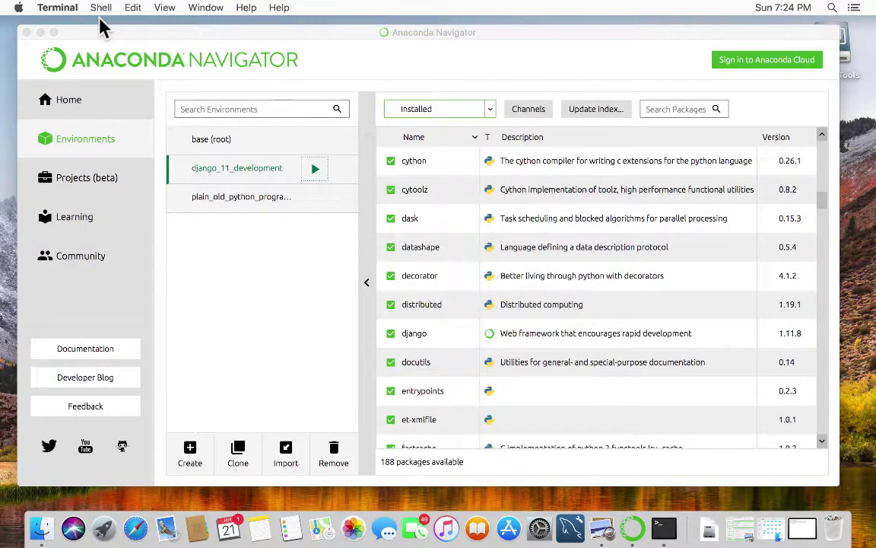
# Step: Open django_11_development with Python to check the interpreter version, and end the session with quit() and close its window
pyautogui.click(312, 167)
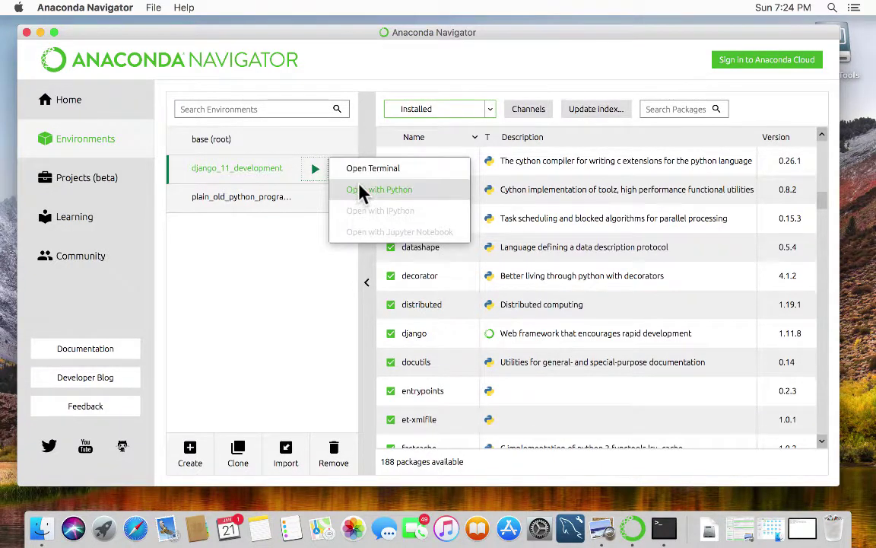
pyautogui.click(362, 189)
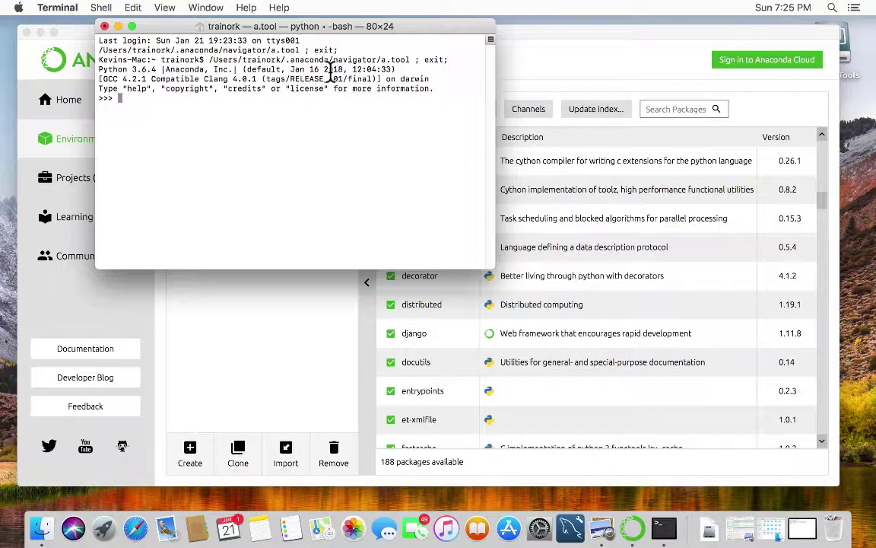
pyautogui.write('quit()')
pyautogui.press('Return')
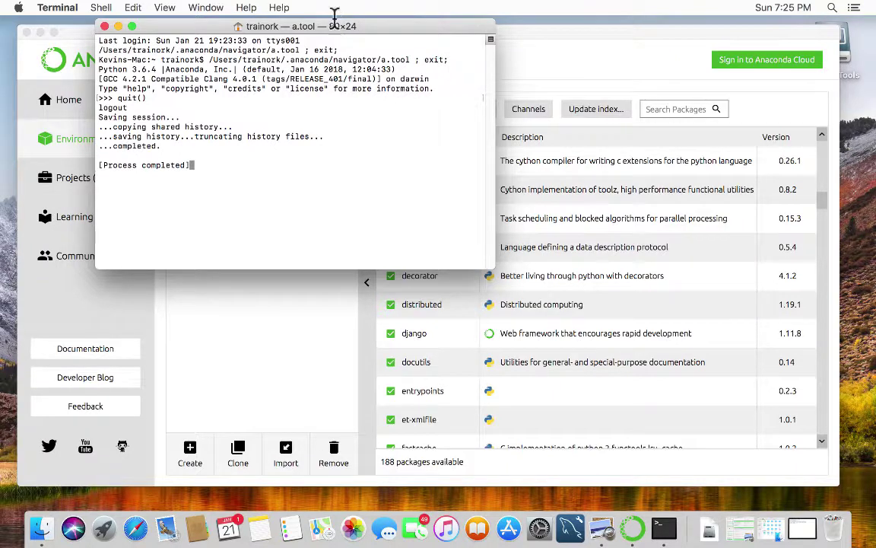
pyautogui.click(104, 26)
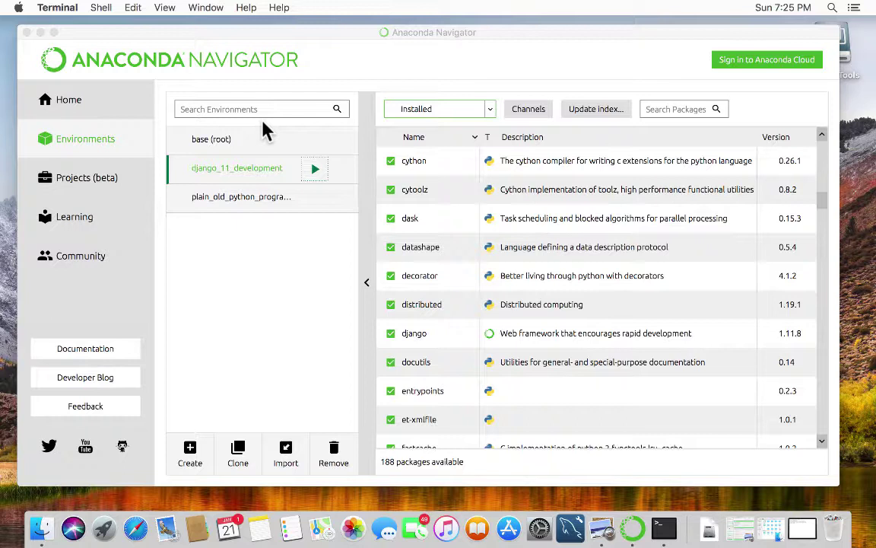
# Step: Quit Anaconda Navigator and restore the minimized conda-cheatsheet document in Preview to view its conda commands
pyautogui.click(27, 32)
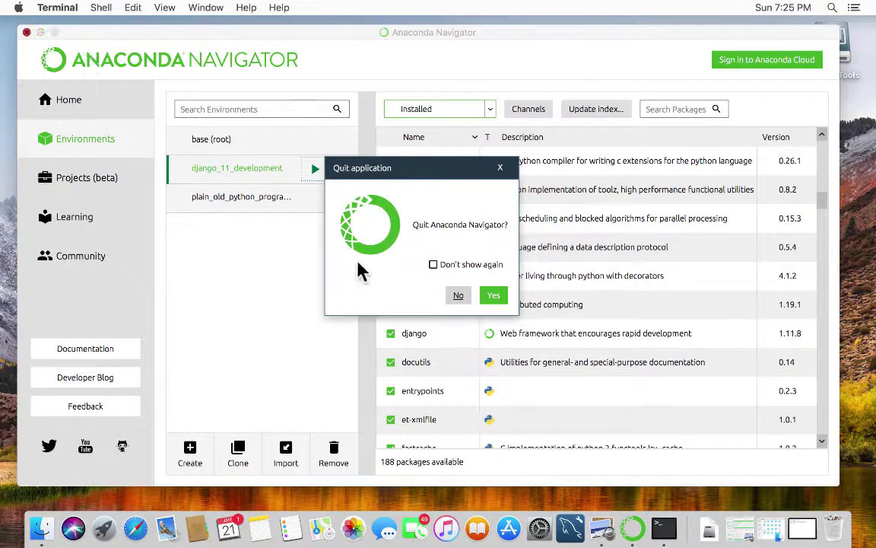
pyautogui.click(496, 296)
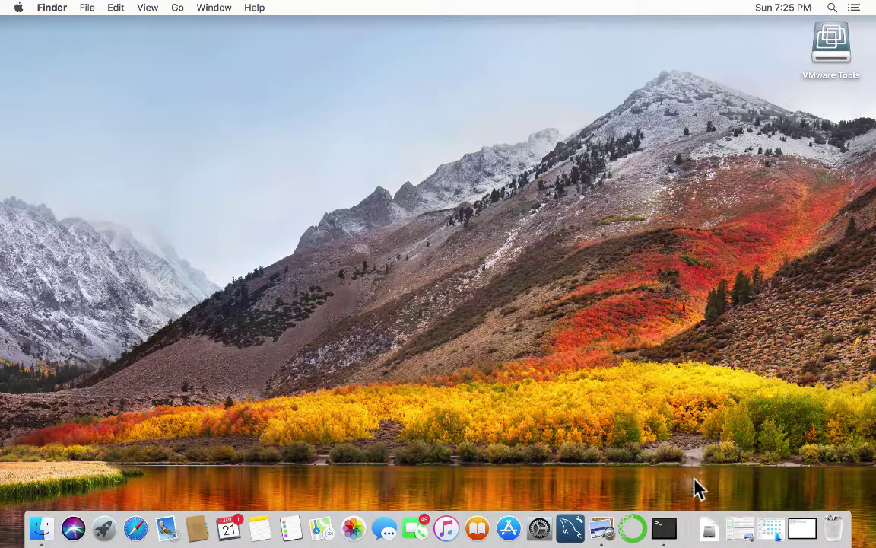
pyautogui.click(736, 532)
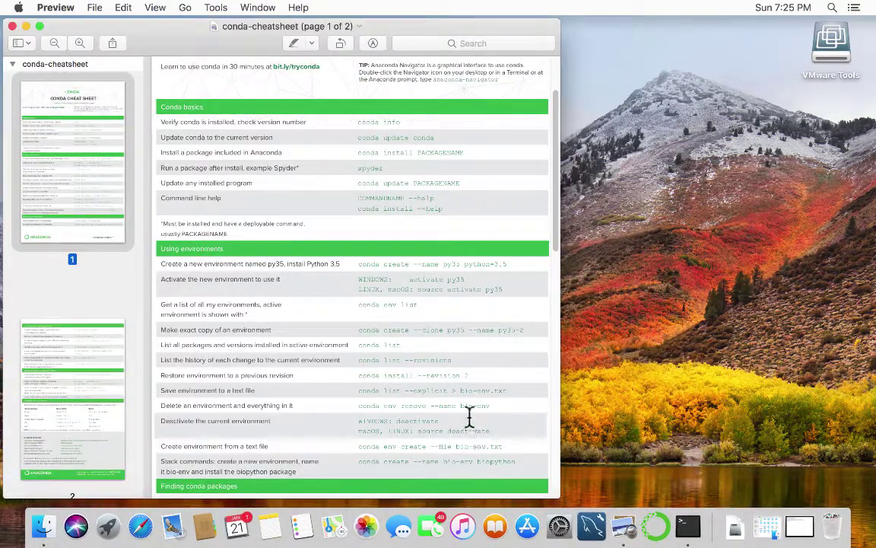
pyautogui.scroll(1, 413, 195)
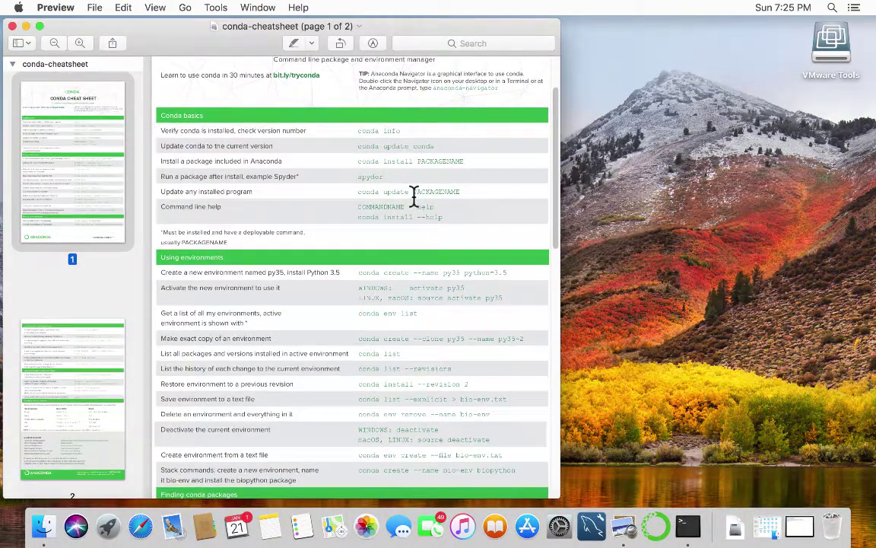
pyautogui.click(7, 61)
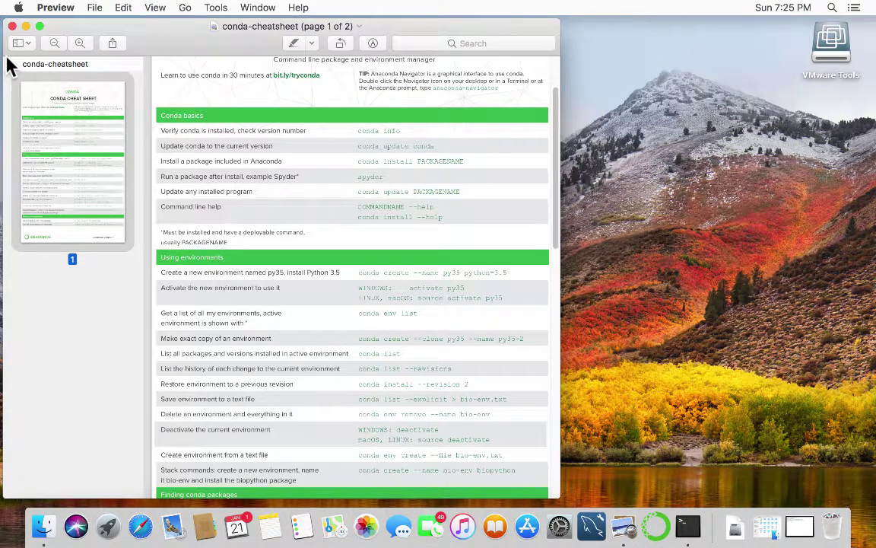
pyautogui.click(8, 61)
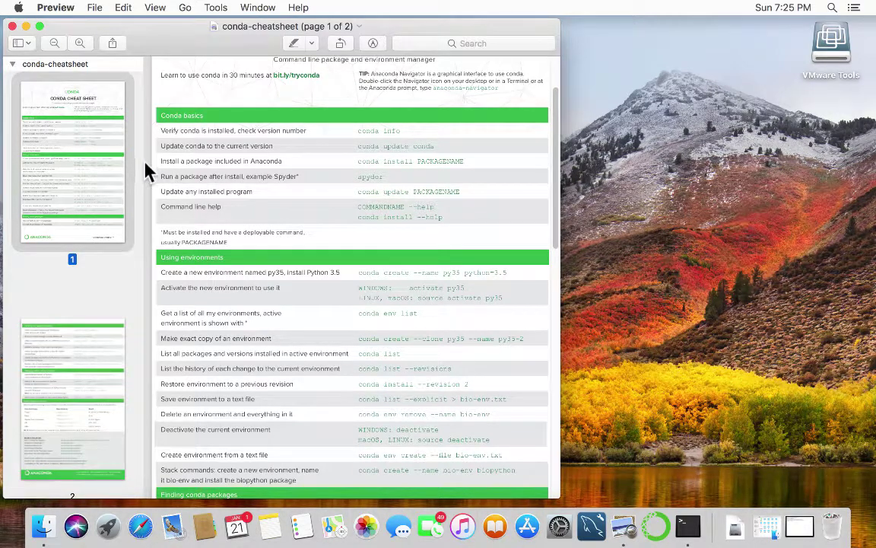
# Step: Hide the thumbnail sidebar of the conda-cheatsheet document and bring its Conda basics section into view
pyautogui.click(21, 41)
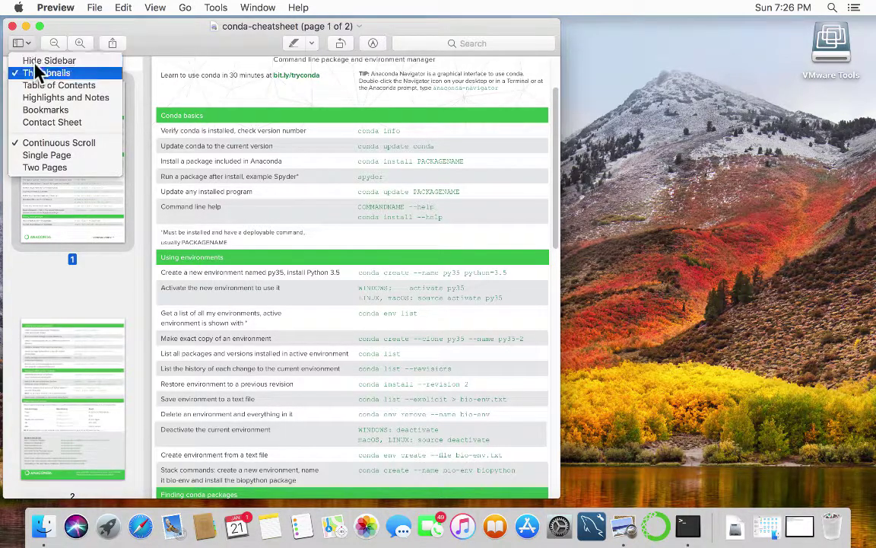
pyautogui.click(30, 47)
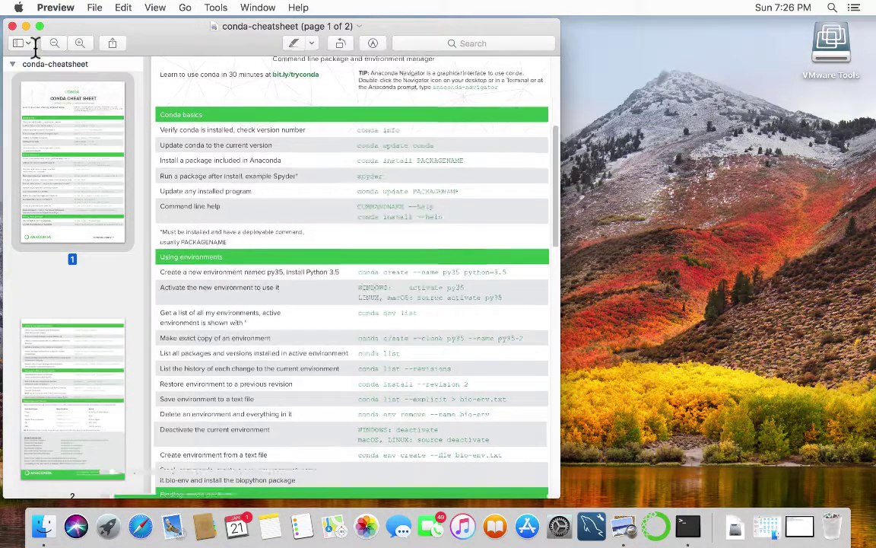
pyautogui.click(628, 270)
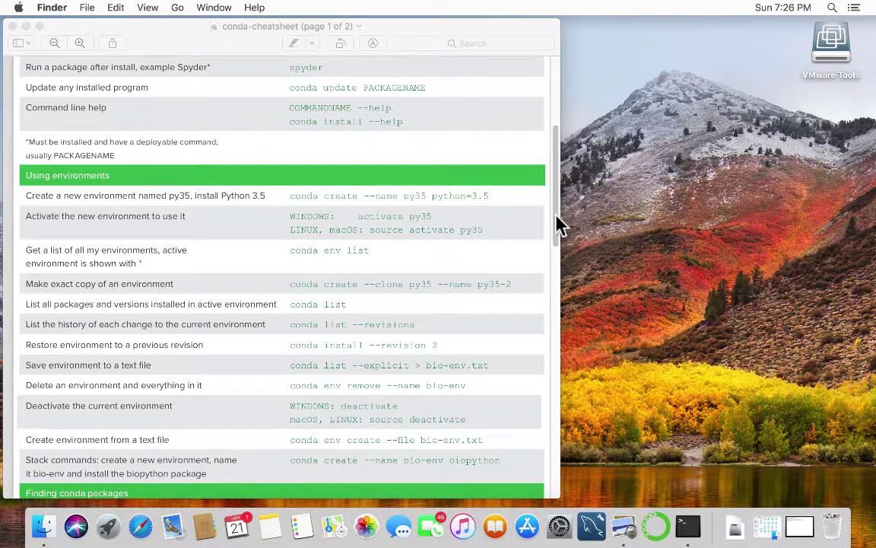
pyautogui.click(553, 225)
pyautogui.scroll(1, 553, 202)
pyautogui.scroll(5, 553, 203)
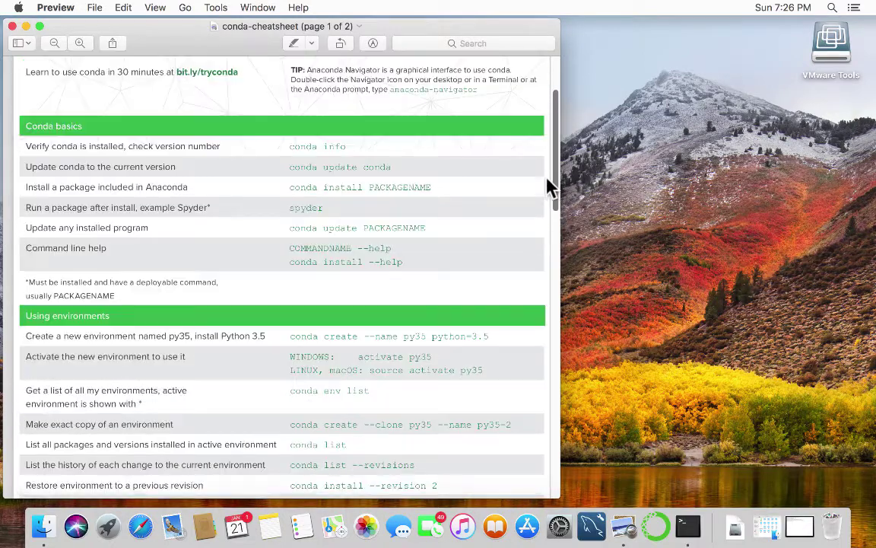
pyautogui.scroll(-1, 553, 185)
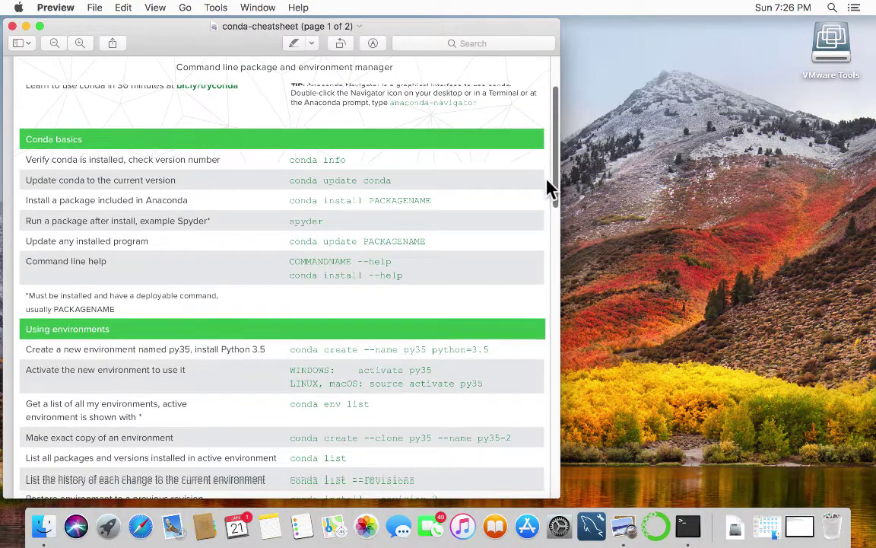
pyautogui.scroll(1, 549, 189)
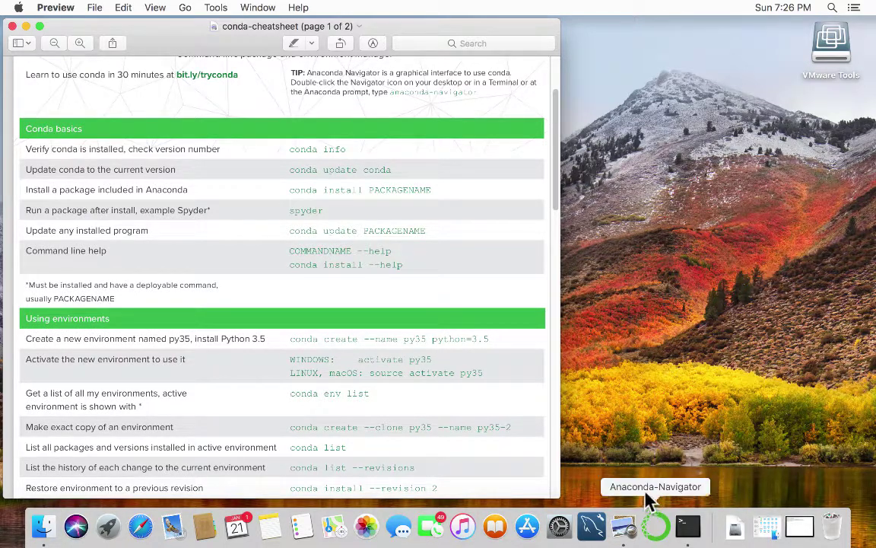
# Step: Restore the minimized Terminal window, and narrow and arrange it and the cheat sheet window so they sit side by side without overlapping
pyautogui.click(687, 524)
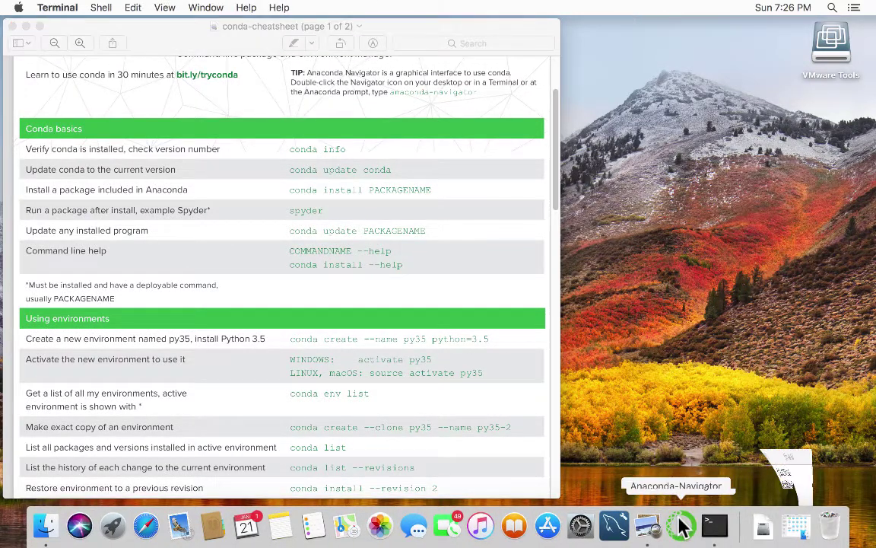
pyautogui.click(551, 370)
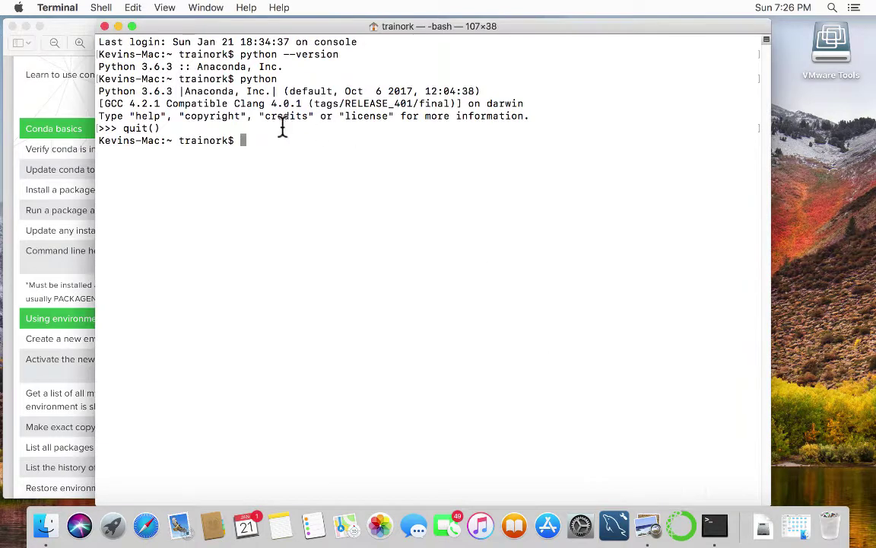
pyautogui.moveTo(82, 158); pyautogui.dragTo(309, 189)
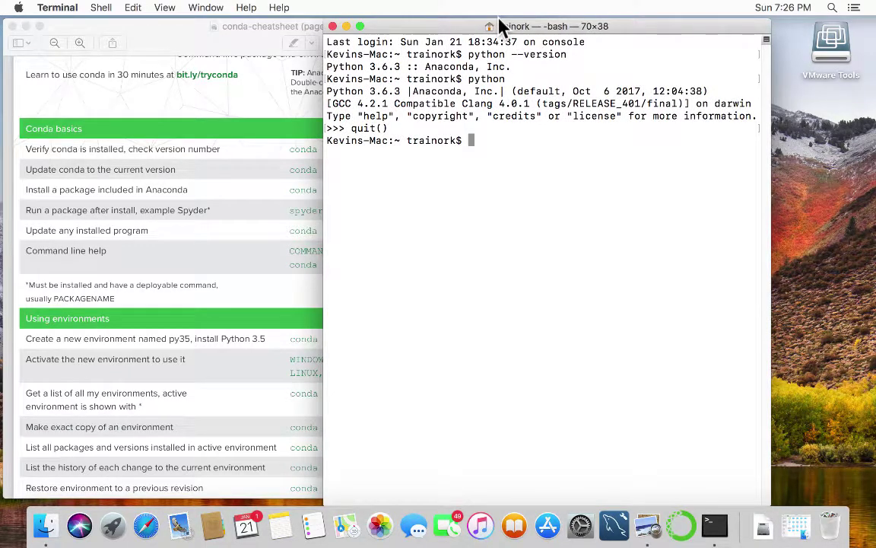
pyautogui.moveTo(509, 19); pyautogui.dragTo(606, 10)
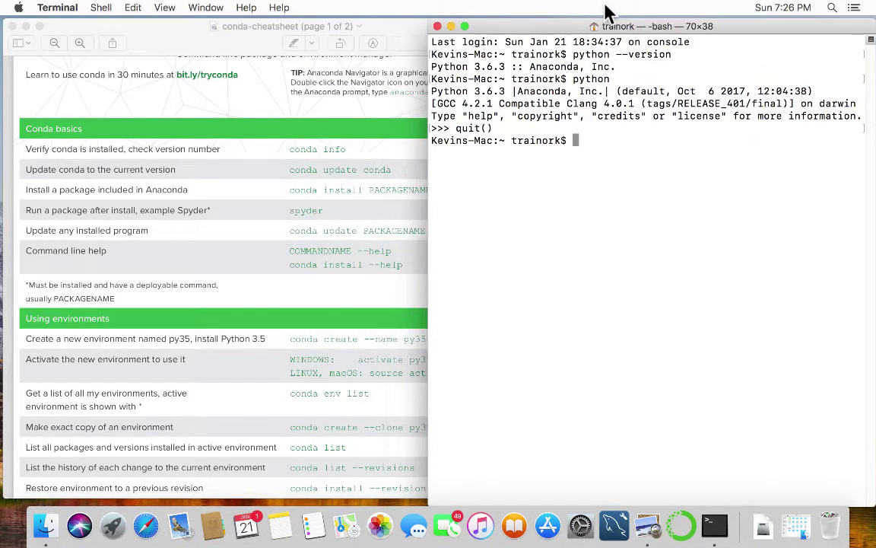
pyautogui.click(392, 323)
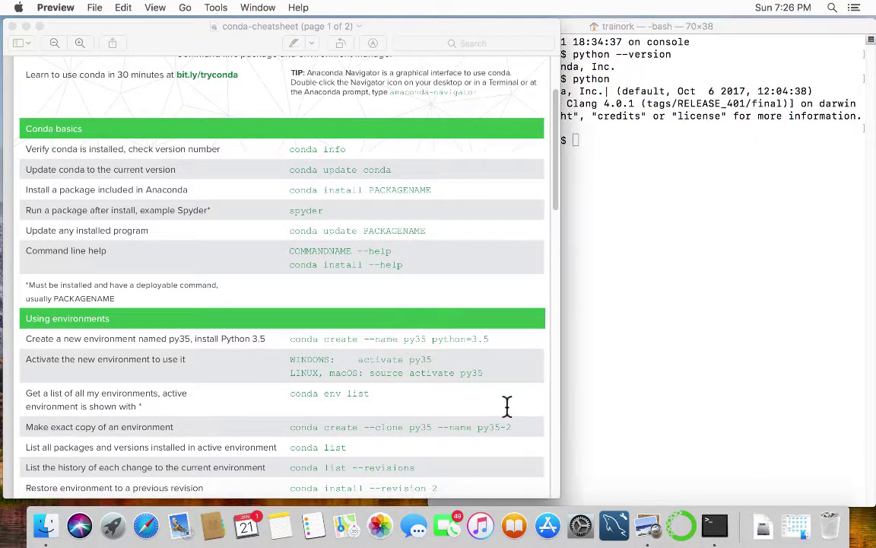
pyautogui.moveTo(550, 412); pyautogui.dragTo(441, 411)
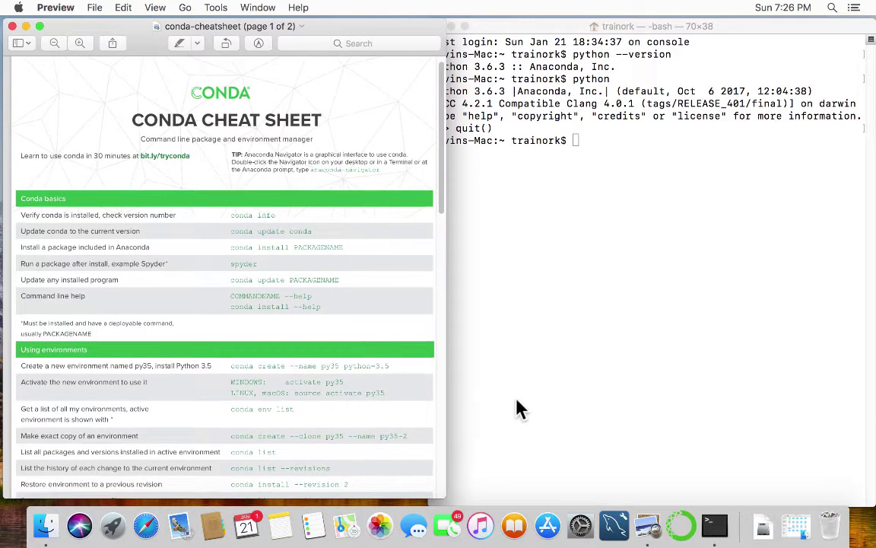
pyautogui.click(517, 391)
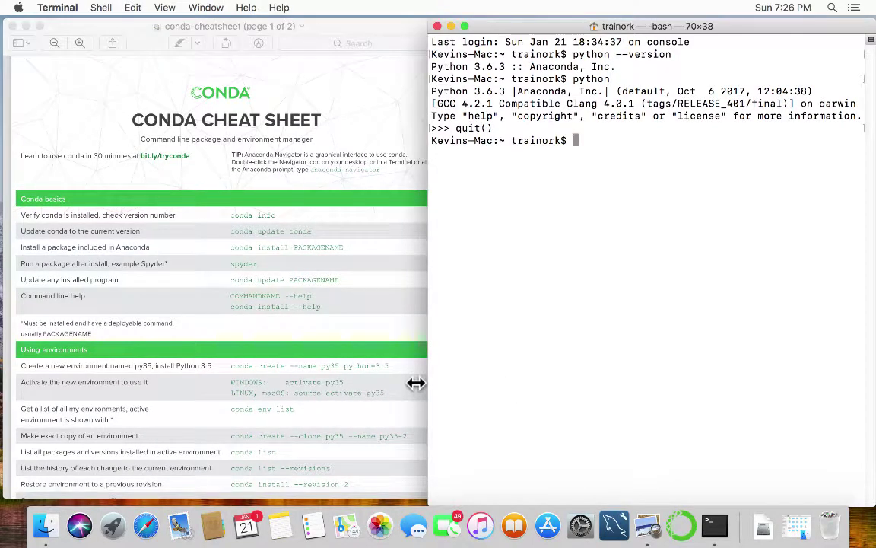
pyautogui.moveTo(417, 380); pyautogui.dragTo(462, 377)
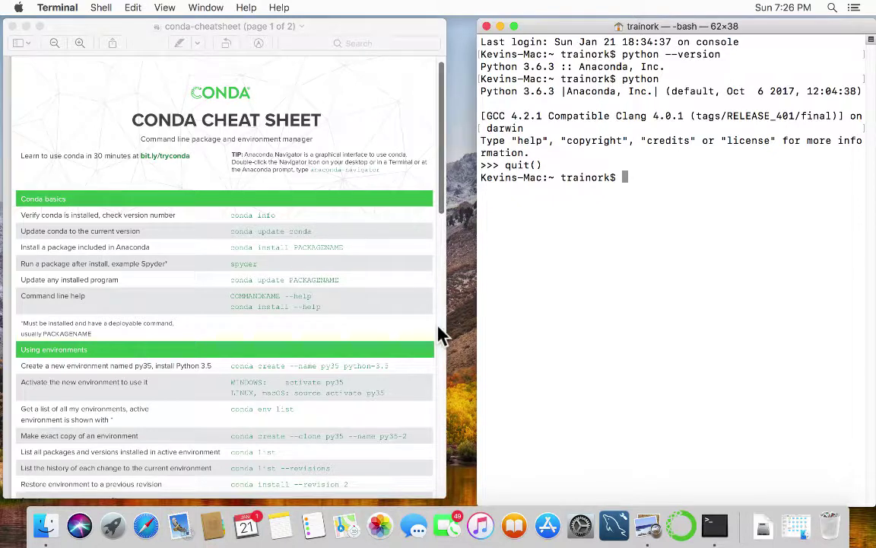
# Step: Look through both pages of the cheat sheet, widen its window slightly, and return to the Conda basics section on page 1
pyautogui.click(444, 335)
pyautogui.scroll(-10, 440, 326)
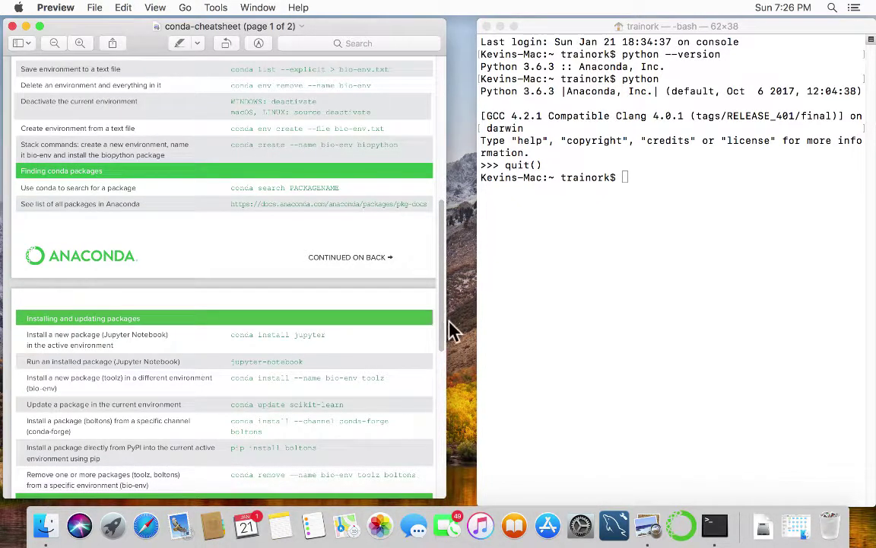
pyautogui.click(449, 330)
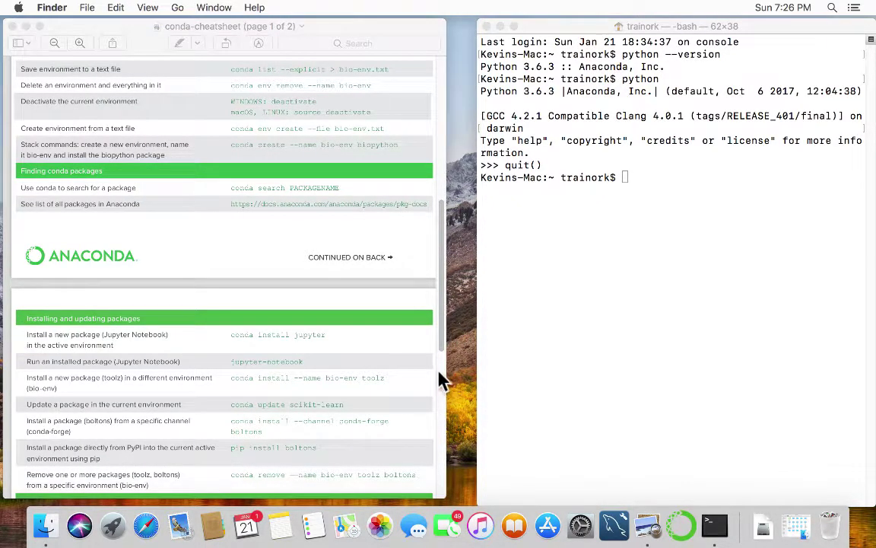
pyautogui.click(439, 372)
pyautogui.scroll(-10, 438, 371)
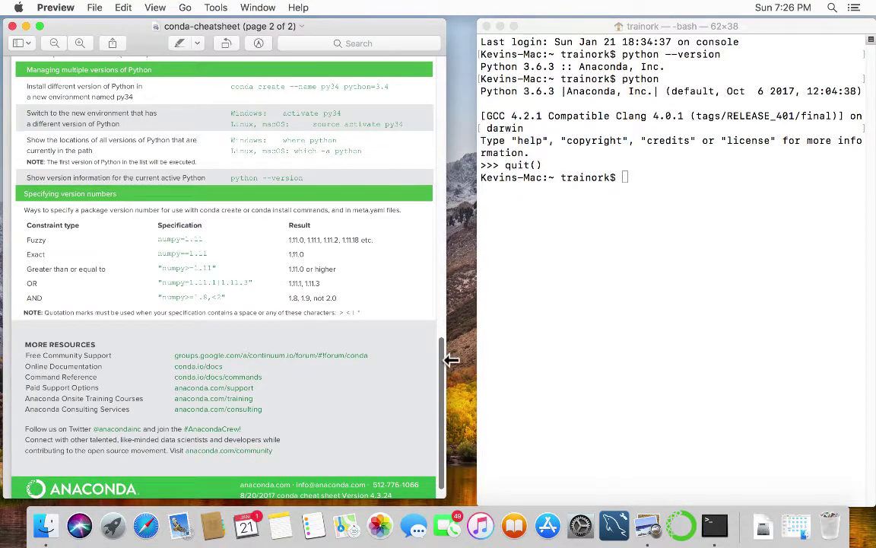
pyautogui.moveTo(449, 360); pyautogui.dragTo(467, 357)
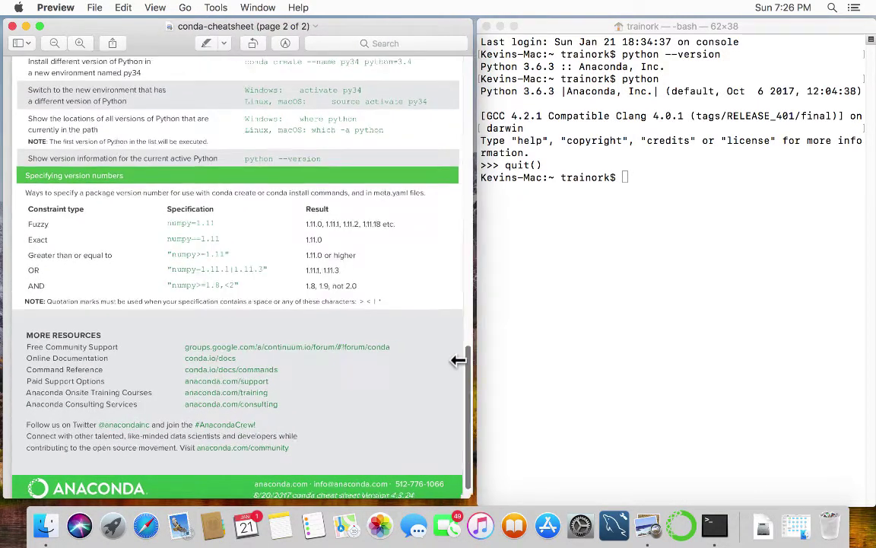
pyautogui.scroll(10, 391, 333)
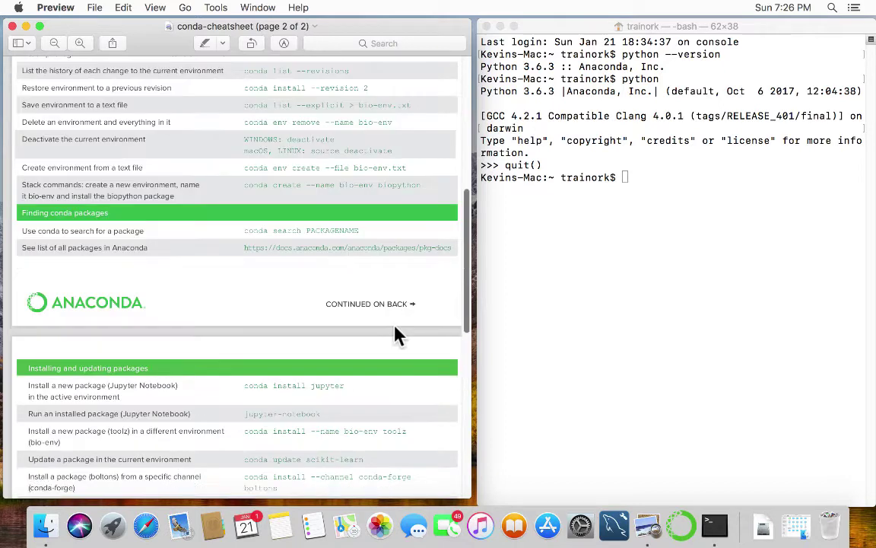
pyautogui.scroll(5, 395, 323)
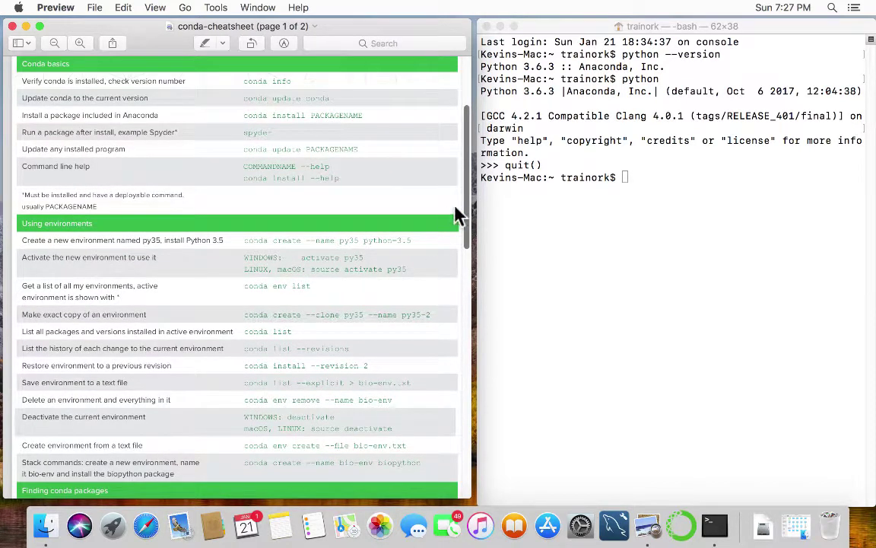
pyautogui.scroll(4, 462, 201)
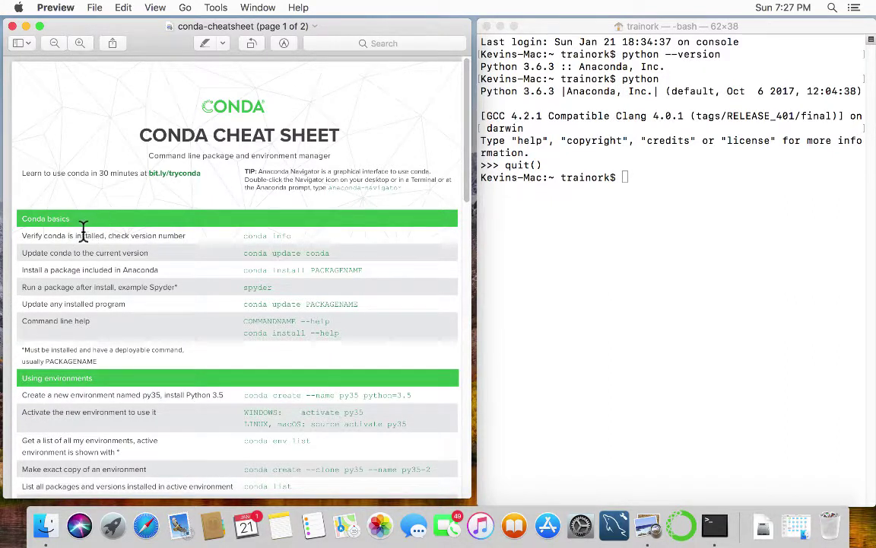
# Step: Run conda info in the terminal to verify the conda installation and version
pyautogui.click(619, 179)
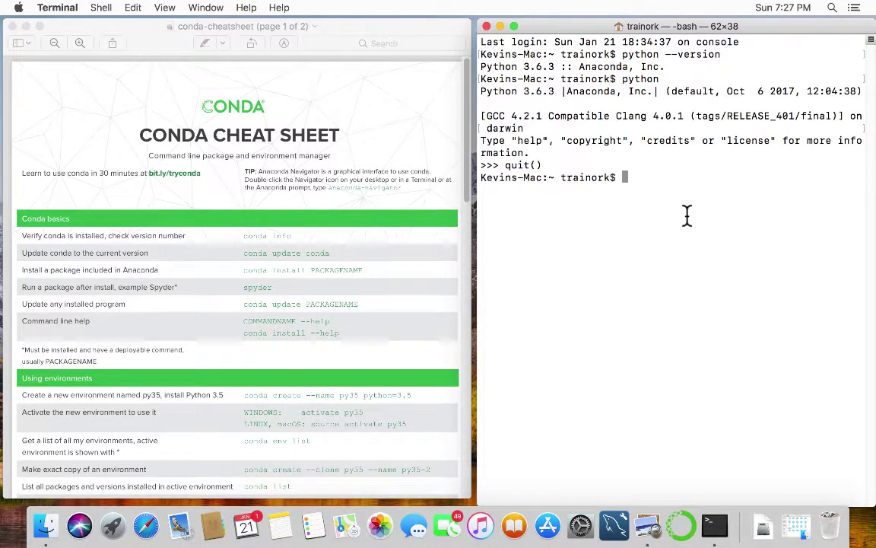
pyautogui.write('conda inf')
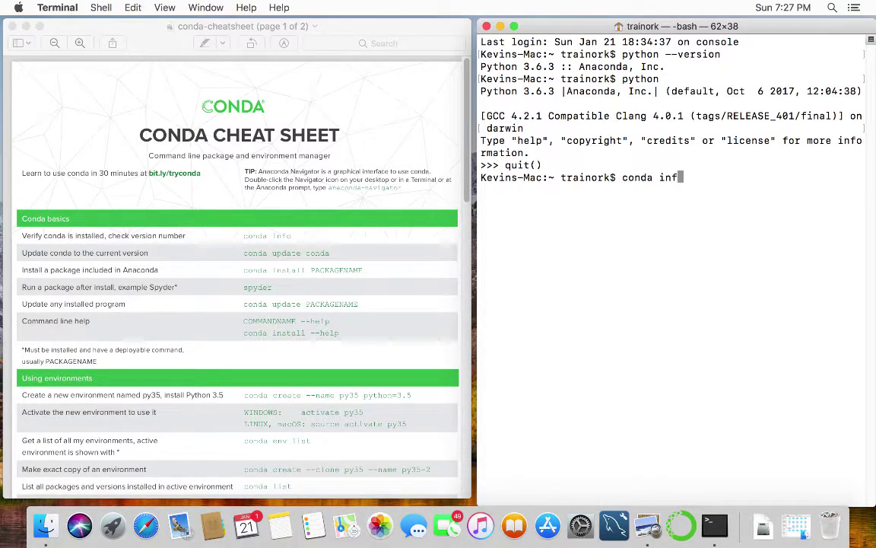
pyautogui.write('o')
pyautogui.press('Return')
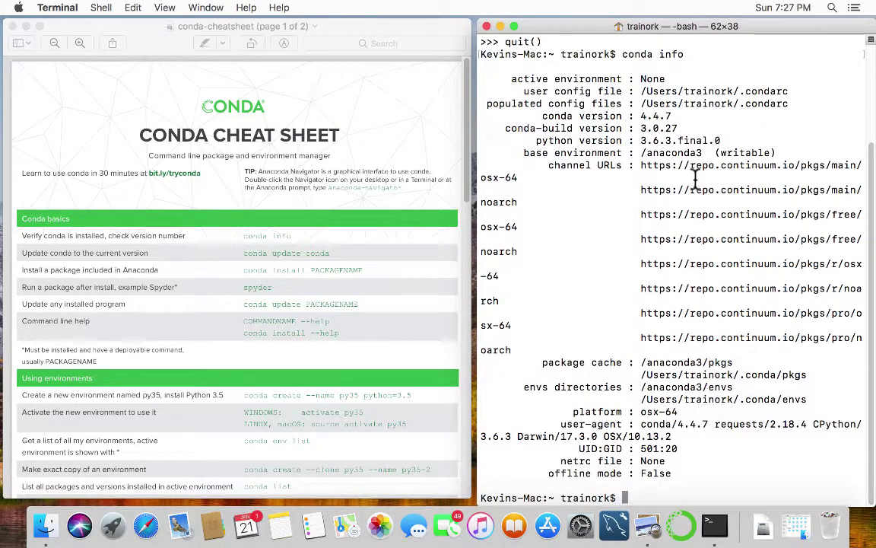
# Step: Review the conda info output, highlight the python version value and clear the highlight
pyautogui.scroll(3, 695, 173)
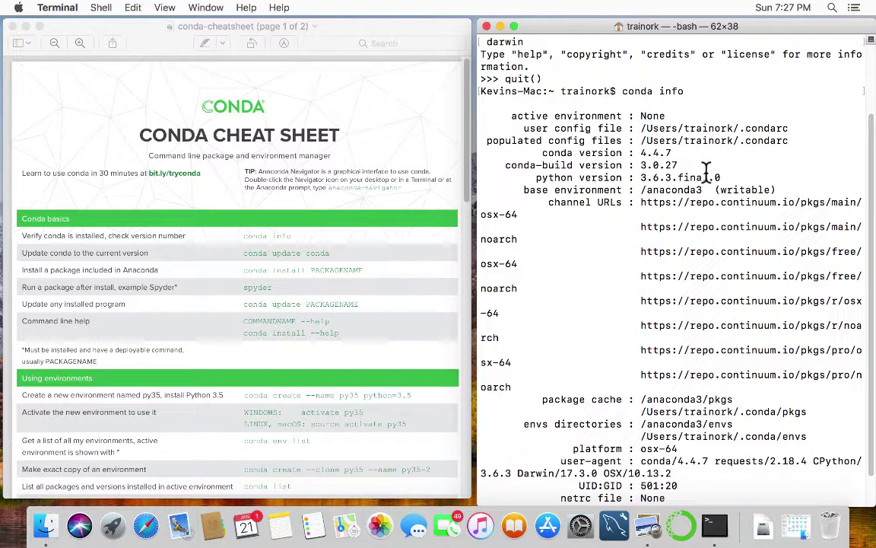
pyautogui.scroll(3, 706, 171)
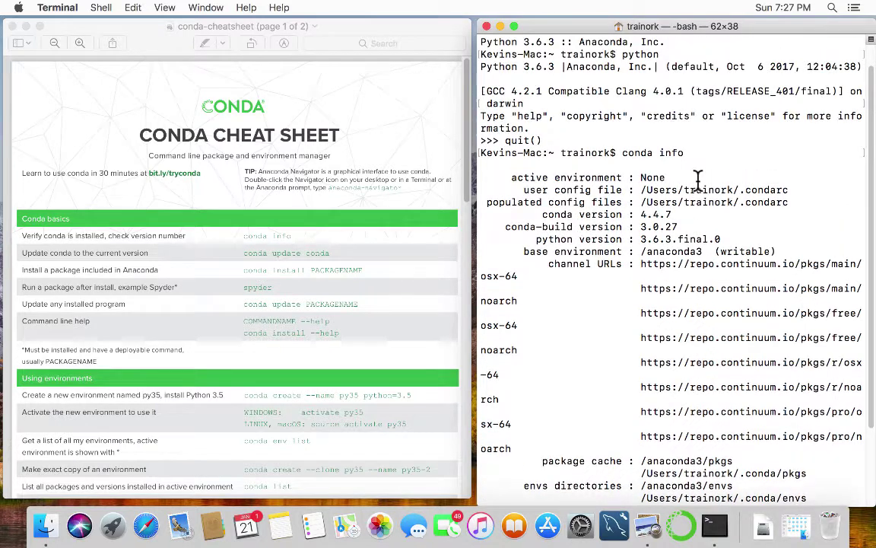
pyautogui.scroll(1, 700, 177)
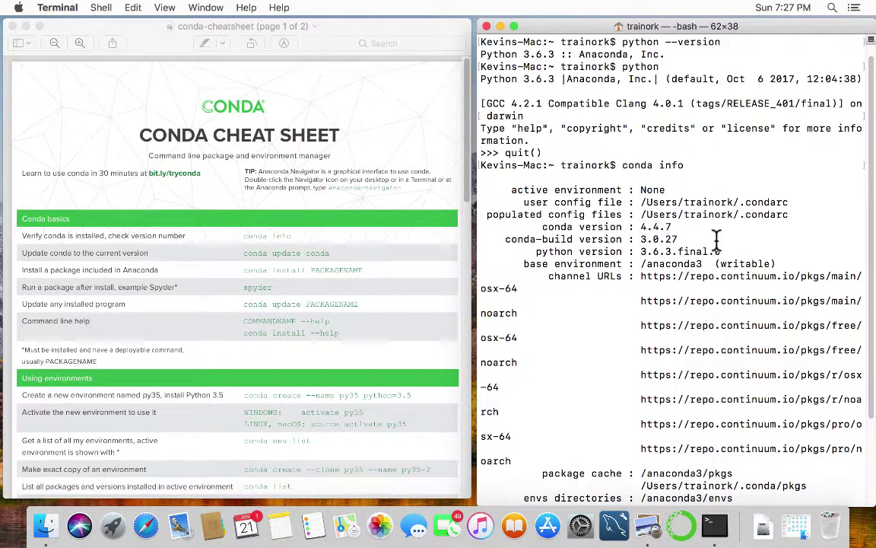
pyautogui.moveTo(721, 251); pyautogui.dragTo(638, 240)
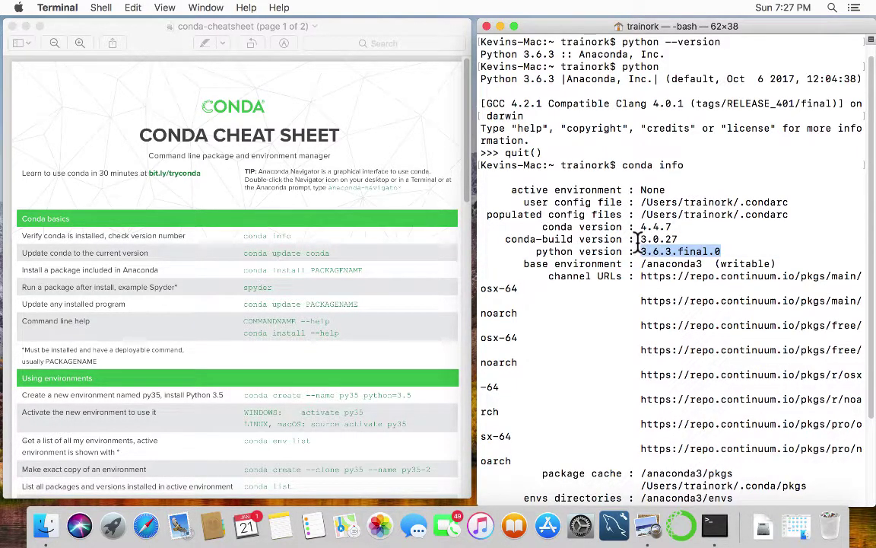
pyautogui.click(833, 230)
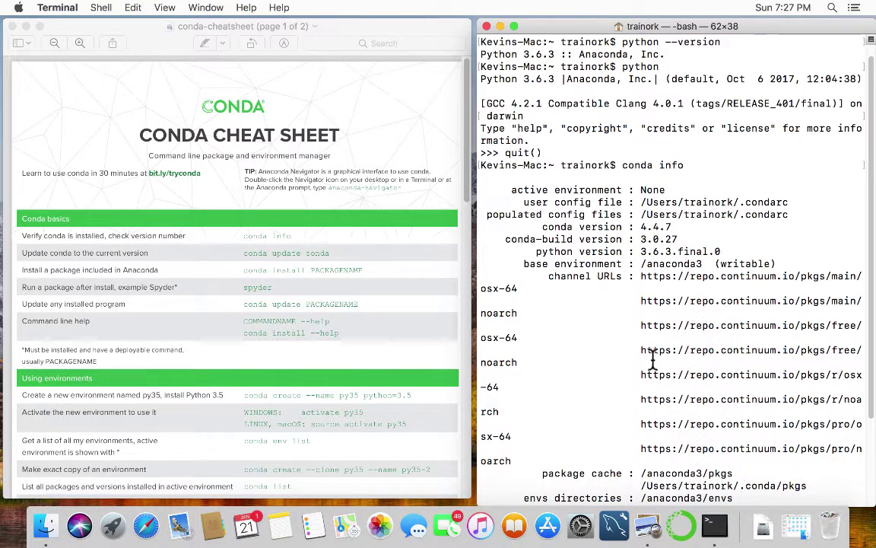
pyautogui.scroll(-5, 612, 334)
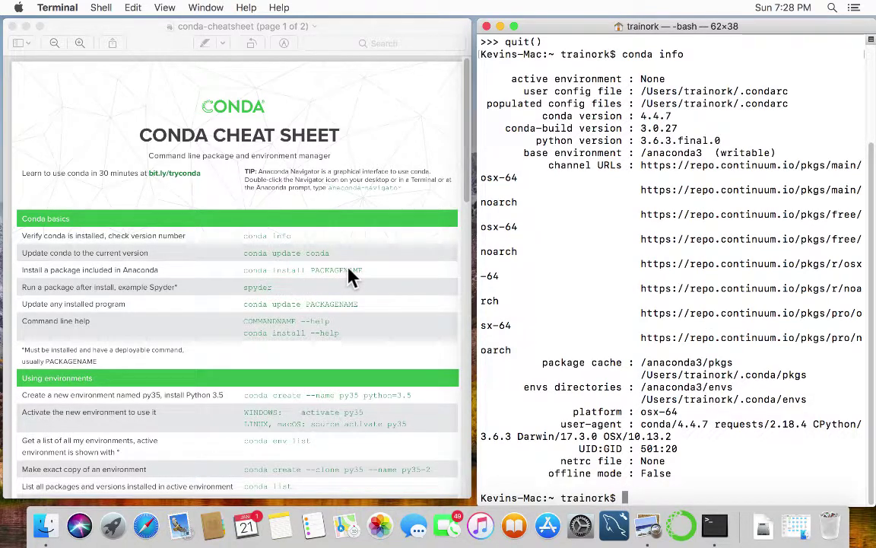
# Step: Consult the cheat sheet's Using environments section, list all environments with conda env list, and widen the terminal window to read the output
pyautogui.scroll(-1, 318, 331)
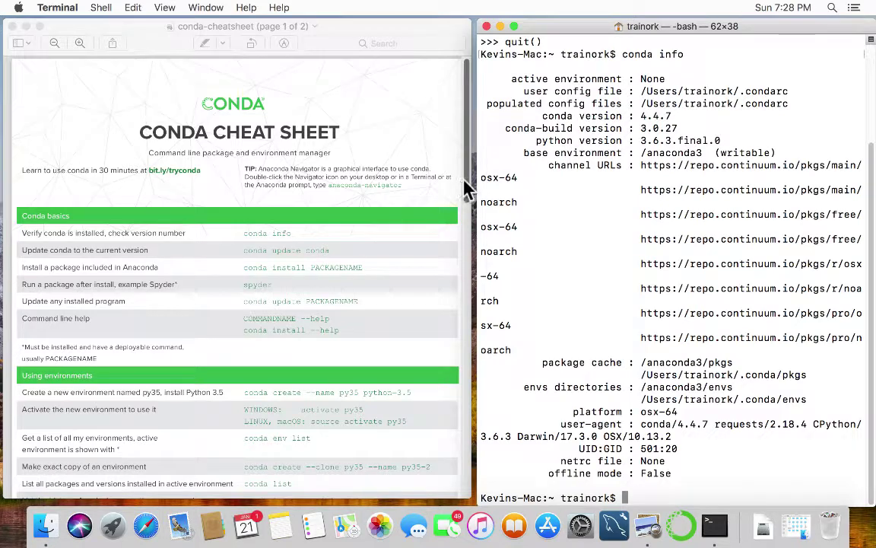
pyautogui.moveTo(466, 186); pyautogui.dragTo(478, 254)
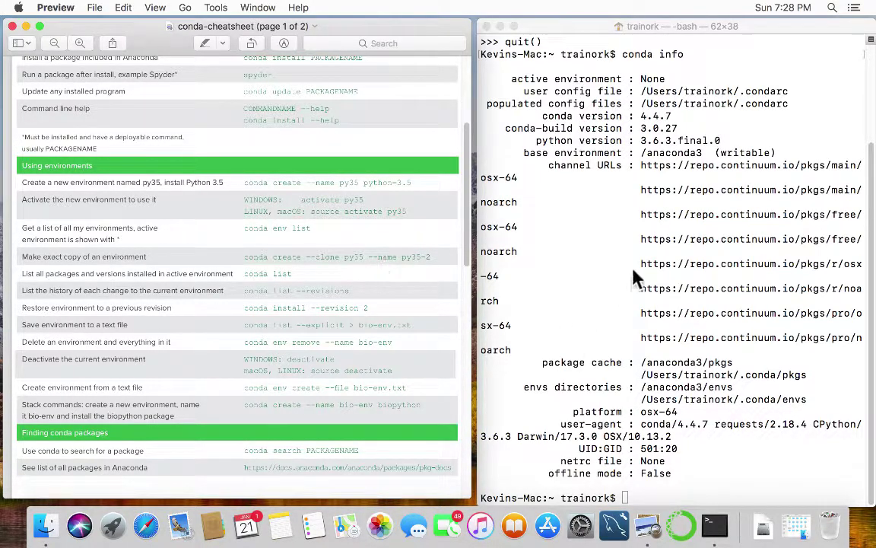
pyautogui.click(620, 490)
pyautogui.write('co')
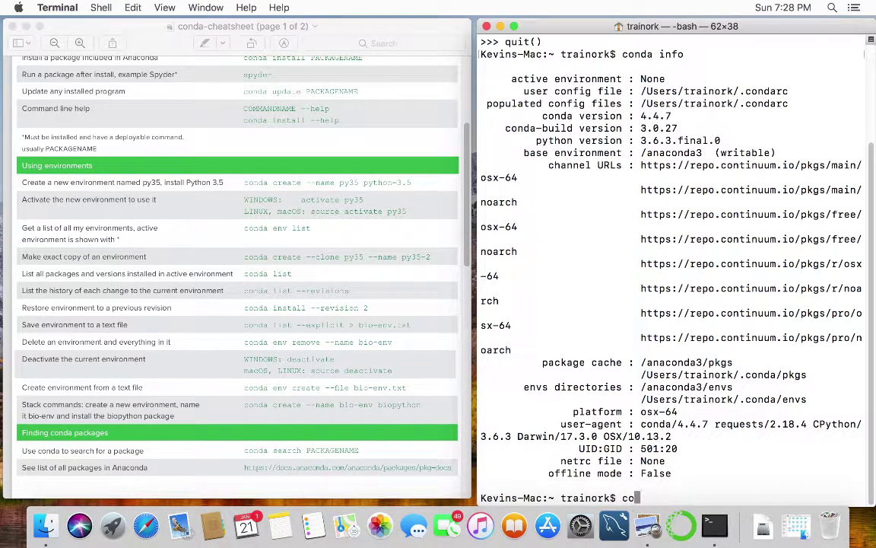
pyautogui.write('nda env list')
pyautogui.press('Return')
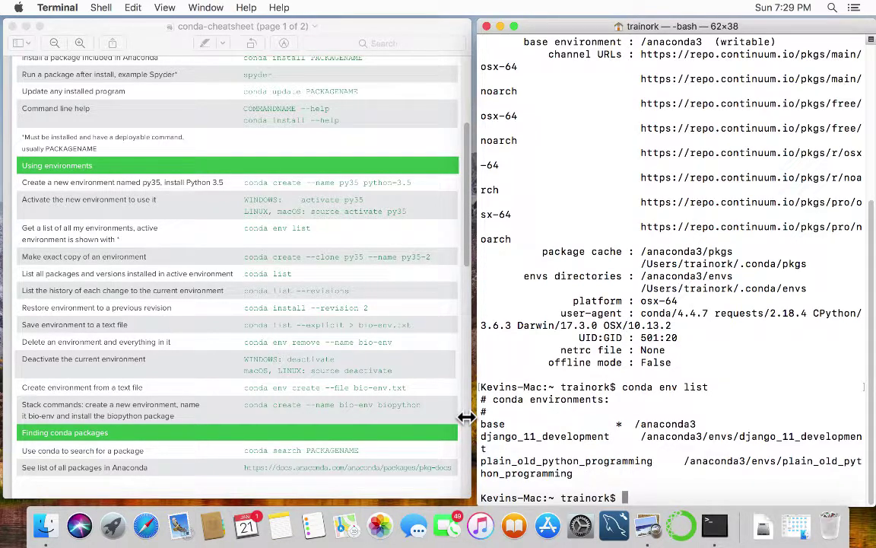
pyautogui.moveTo(466, 417); pyautogui.dragTo(170, 374)
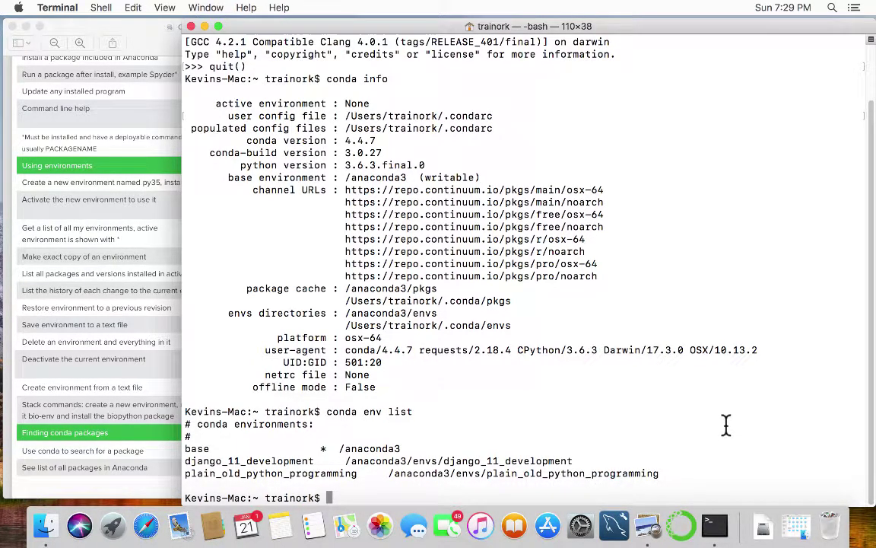
# Step: Check the base environment's Python version with python --version, and narrow the terminal window to uncover the cheat sheet's command column
pyautogui.write('python --version')
pyautogui.press('Return')
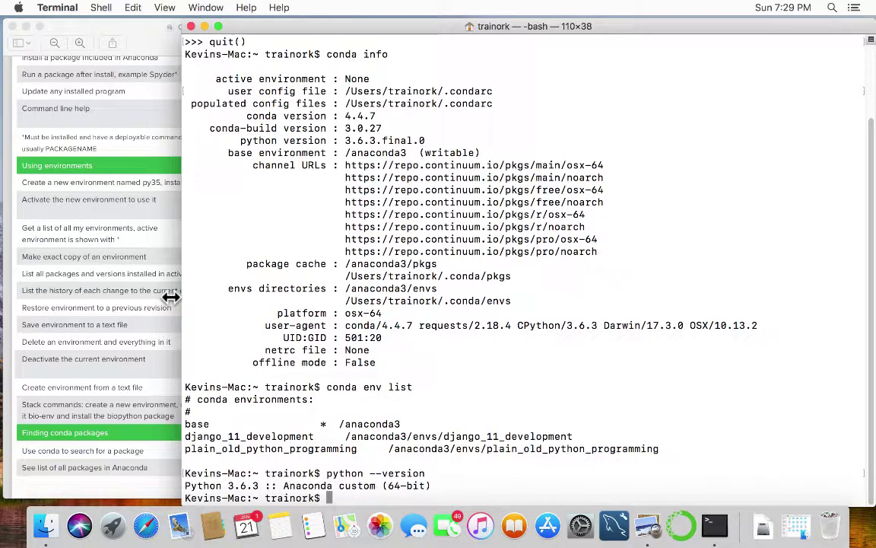
pyautogui.moveTo(169, 295); pyautogui.dragTo(312, 293)
pyautogui.moveTo(358, 299); pyautogui.dragTo(424, 292)
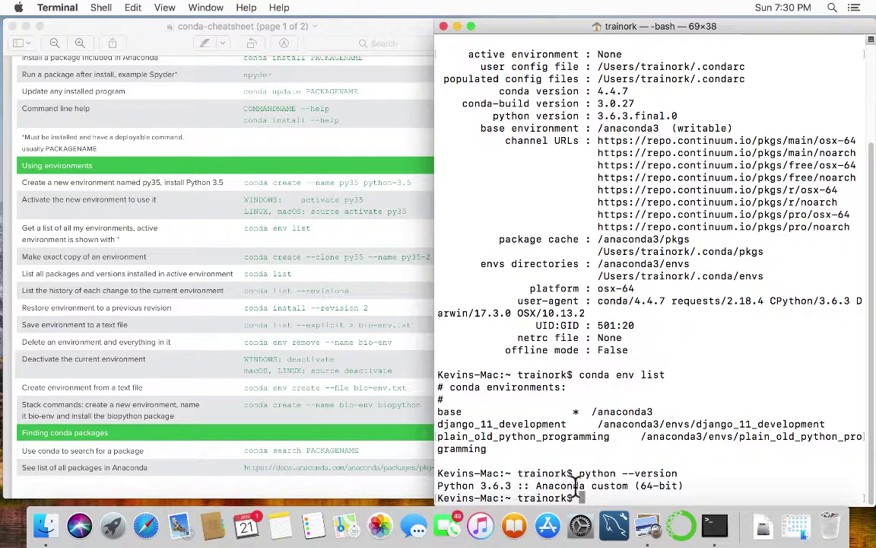
# Step: Activate the environment with source activate plain_old_python_programming, then highlight the environment name in the prompt and clear the highlight
pyautogui.write('source ac')
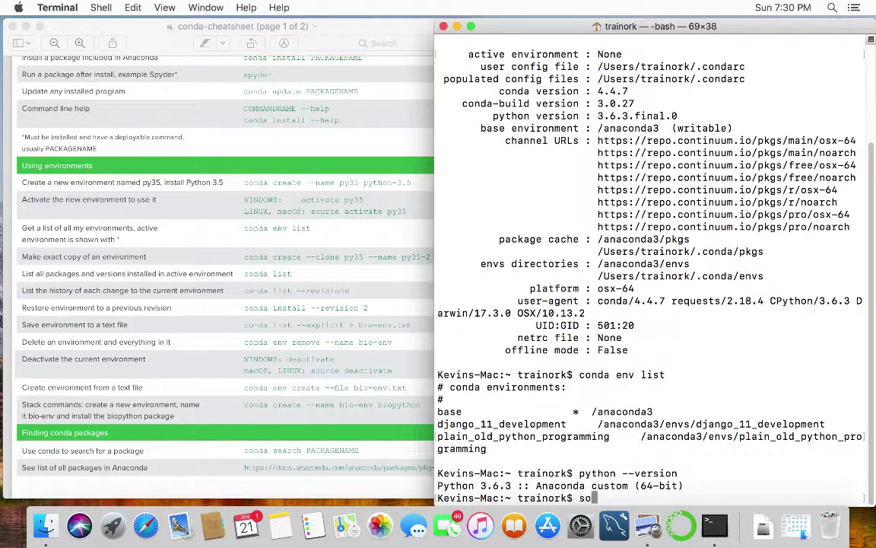
pyautogui.write('tivate')
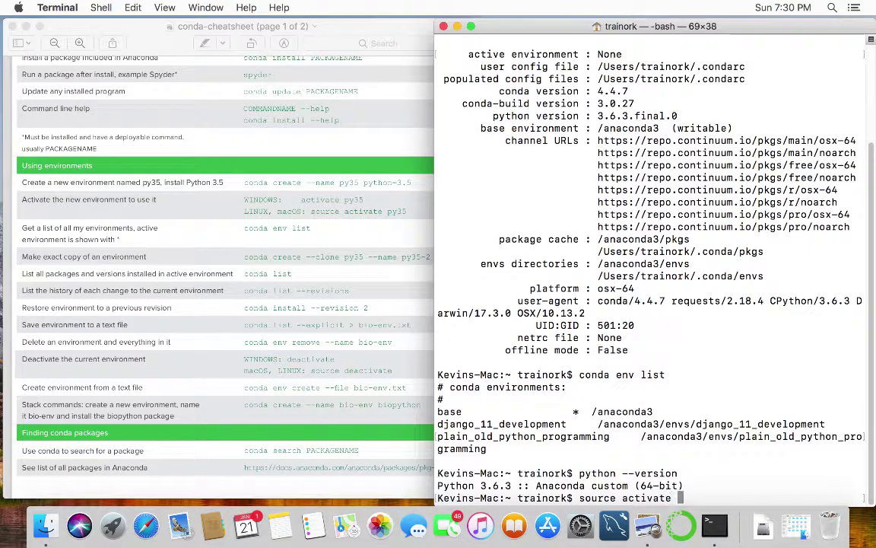
pyautogui.write(' plain_old')
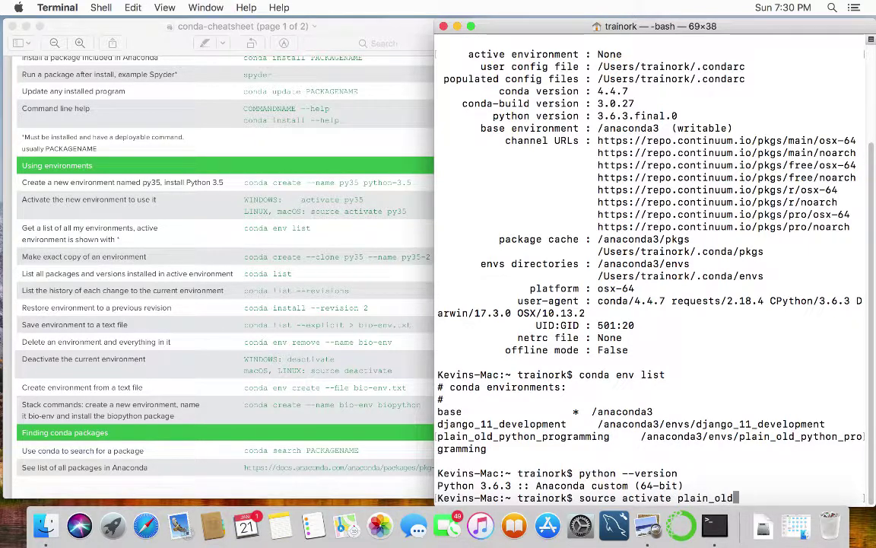
pyautogui.write('_python')
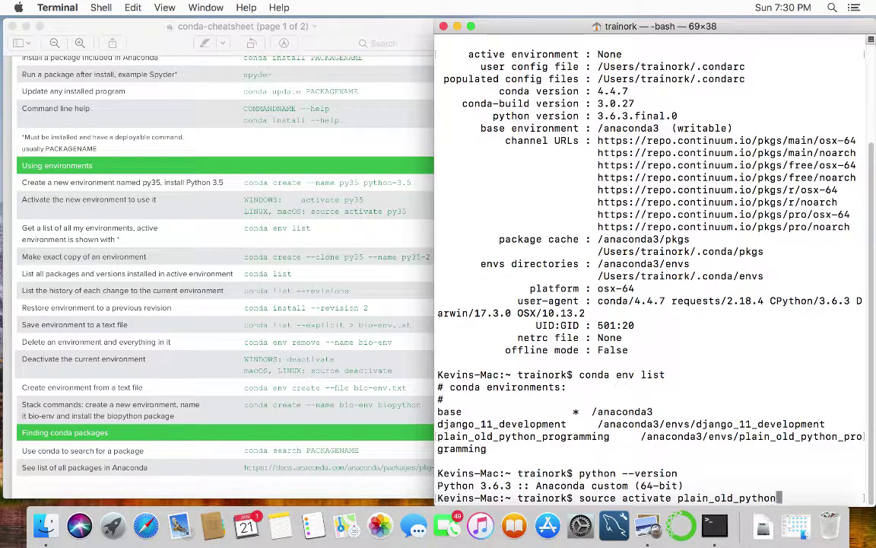
pyautogui.write('_programming')
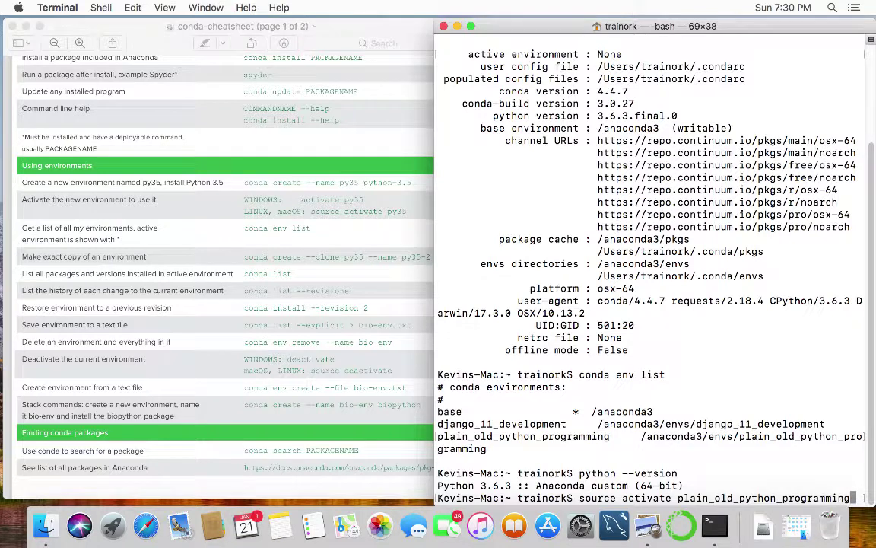
pyautogui.press('Return')
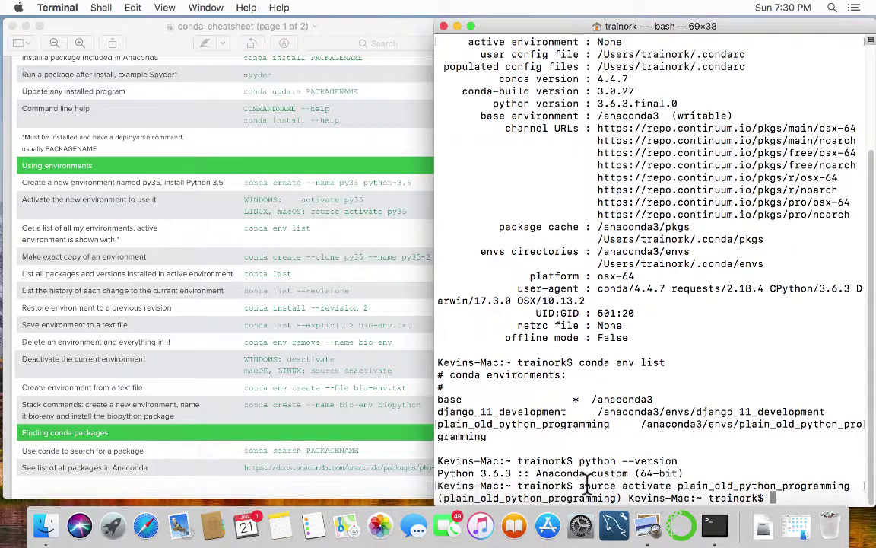
pyautogui.moveTo(622, 493); pyautogui.dragTo(419, 492)
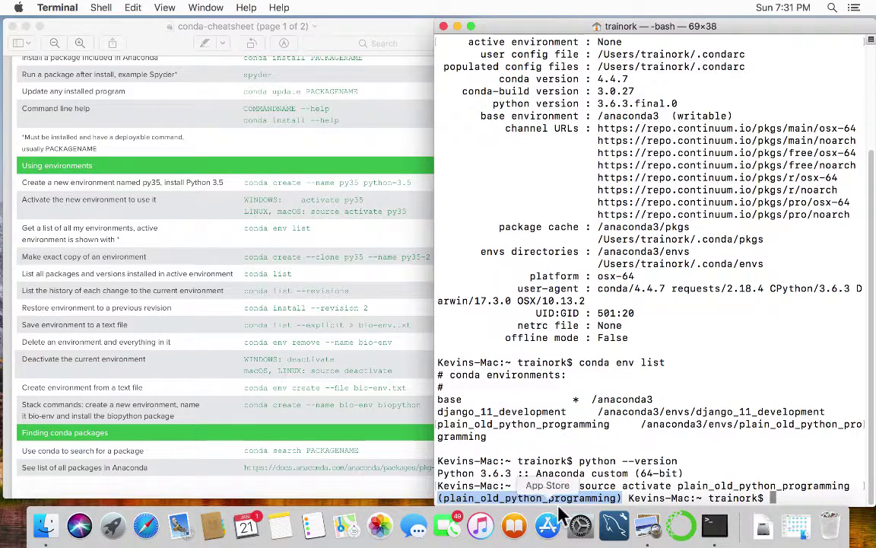
pyautogui.click(770, 484)
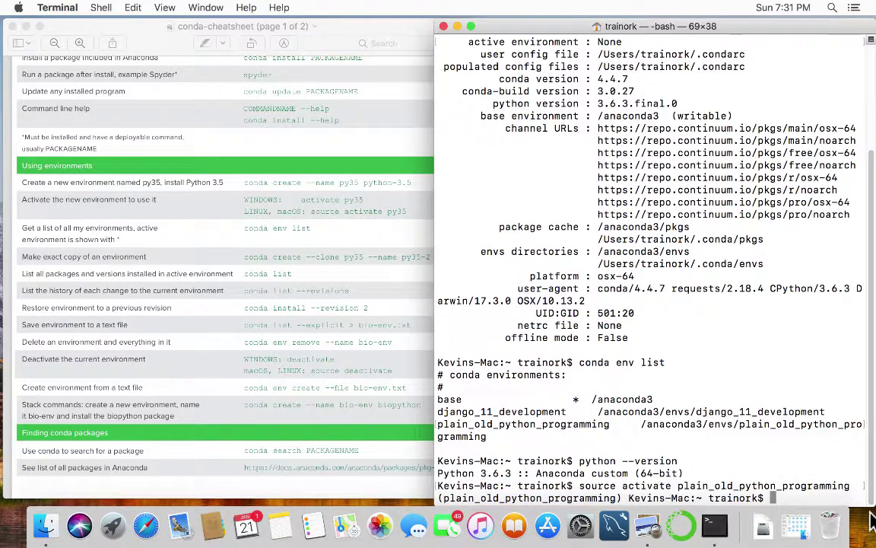
# Step: Check the Python version of the plain_old_python_programming environment with python --version
pyautogui.write('python ')
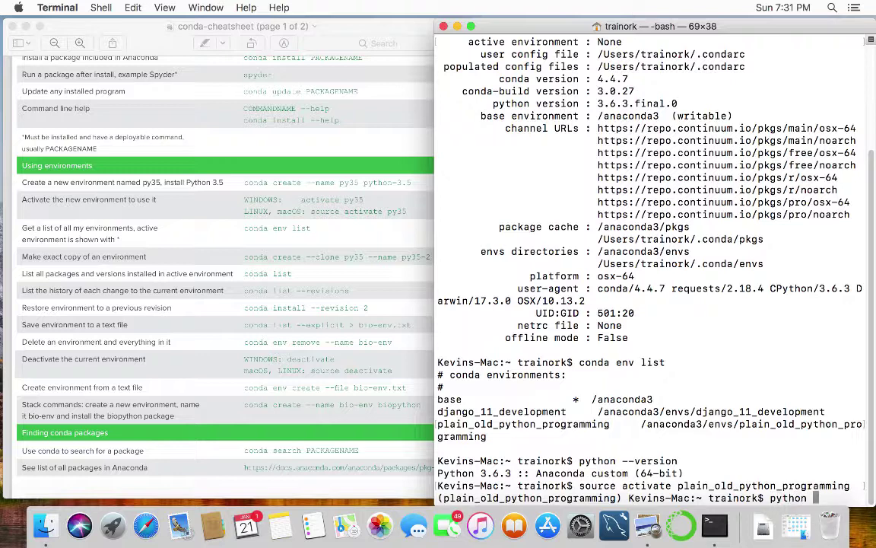
pyautogui.write('--version')
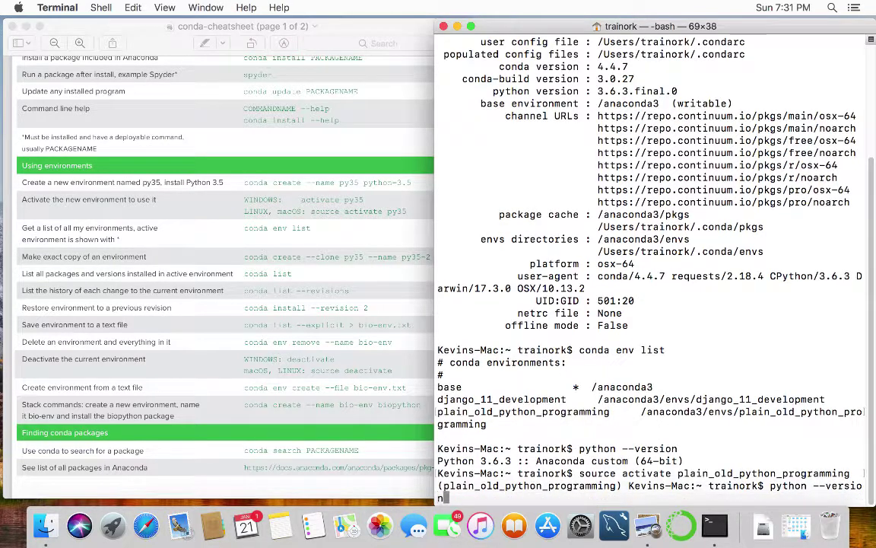
pyautogui.press('Return')
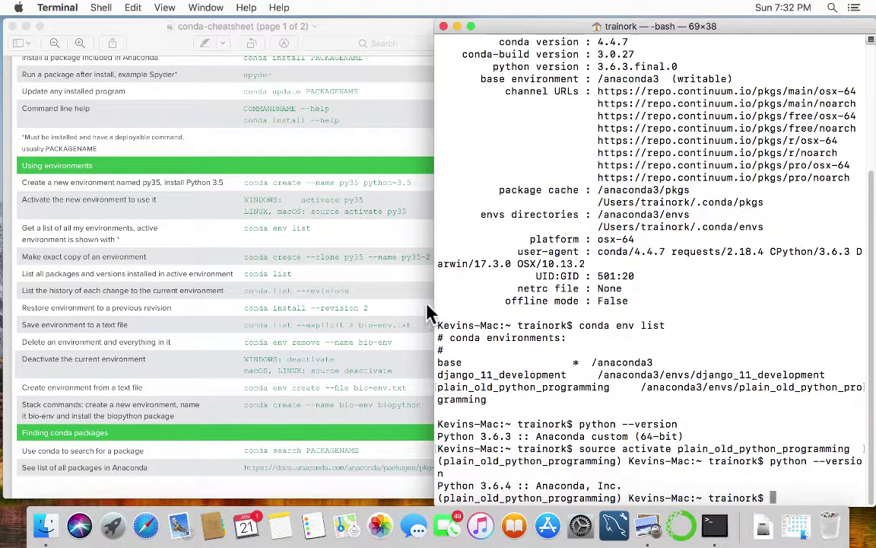
# Step: Narrow the terminal further, list the active environment's packages with conda list, and briefly highlight the pip package name
pyautogui.moveTo(421, 299); pyautogui.dragTo(471, 290)
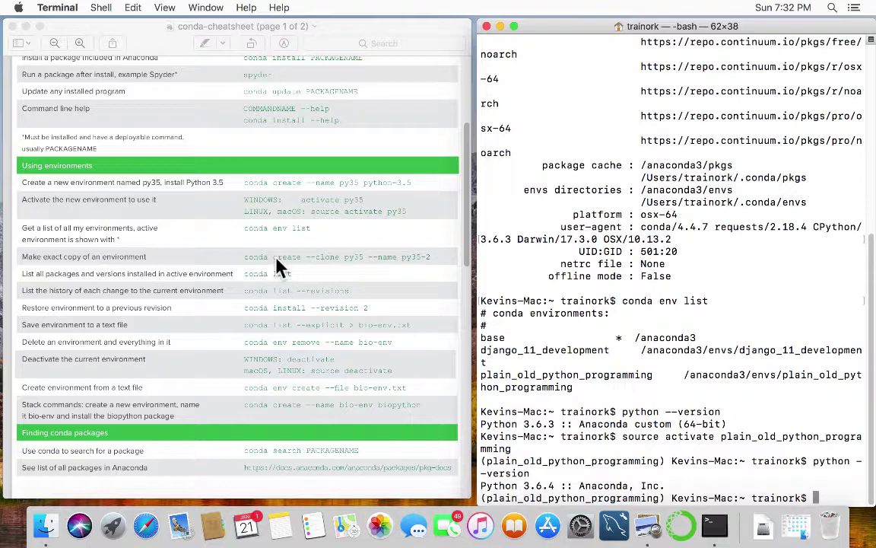
pyautogui.write('conda list')
pyautogui.press('Return')
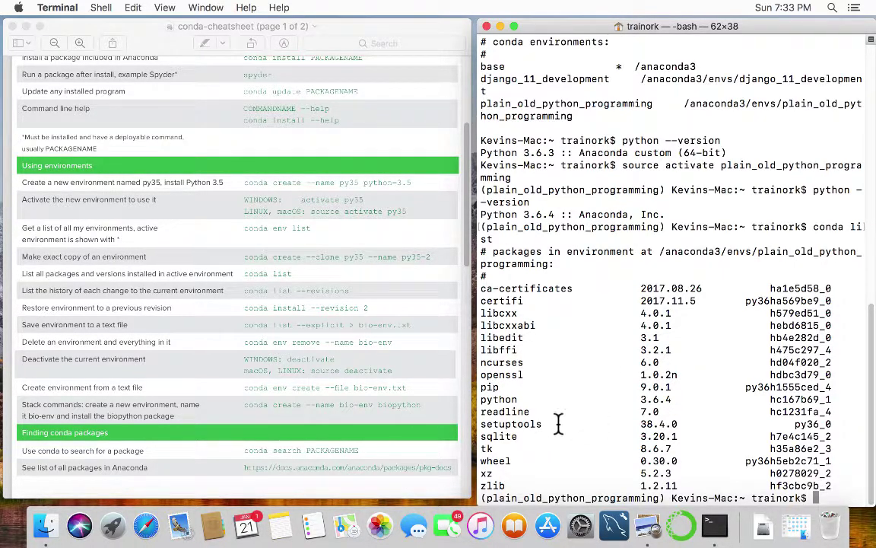
pyautogui.doubleClick(490, 386)
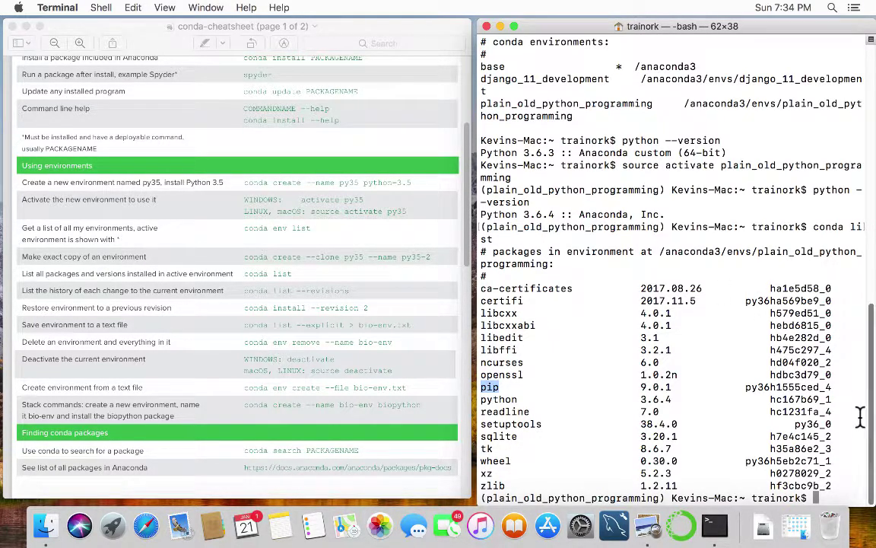
pyautogui.moveTo(866, 470); pyautogui.dragTo(873, 490)
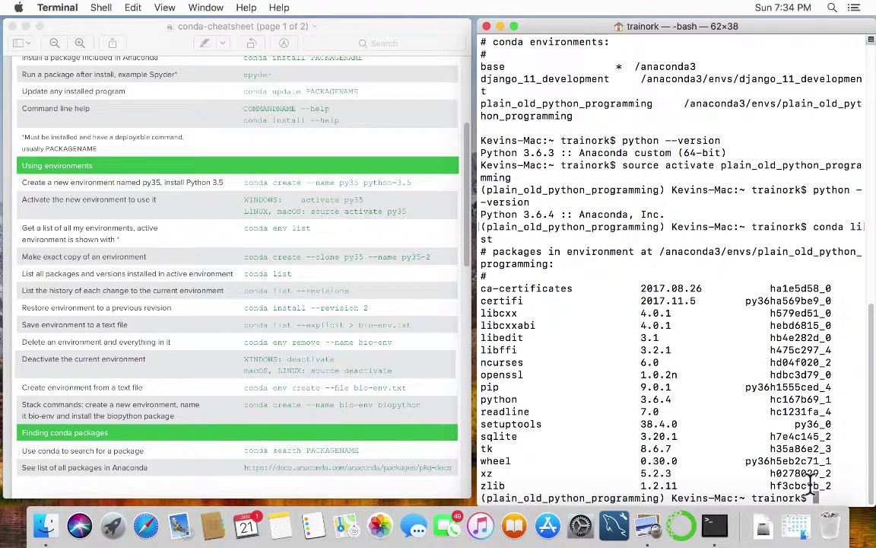
# Step: Deactivate the plain_old_python_programming environment with source deactivate
pyautogui.write('source de')
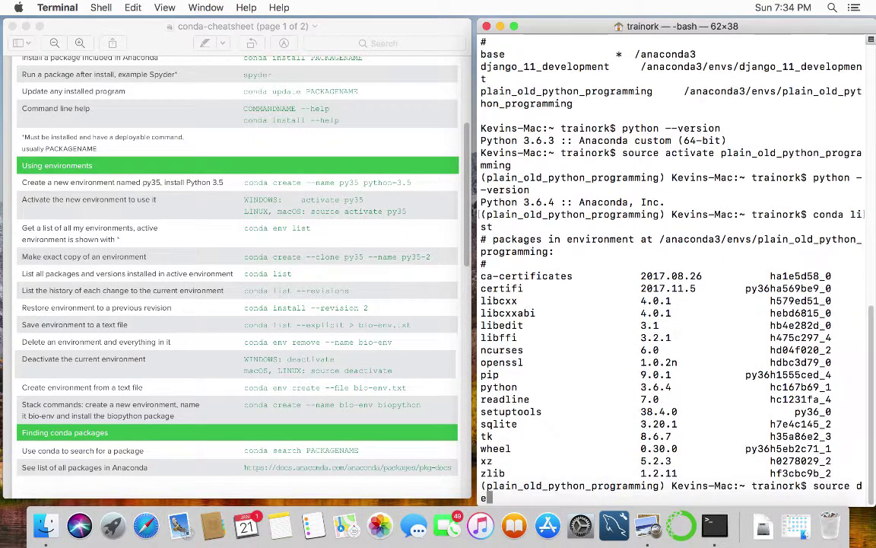
pyautogui.write('activ')
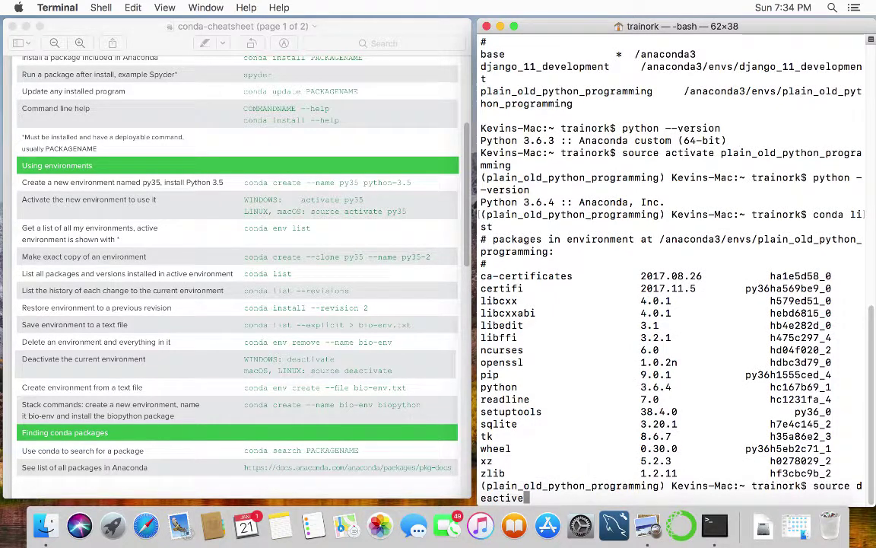
pyautogui.write('ate')
pyautogui.press('Return')
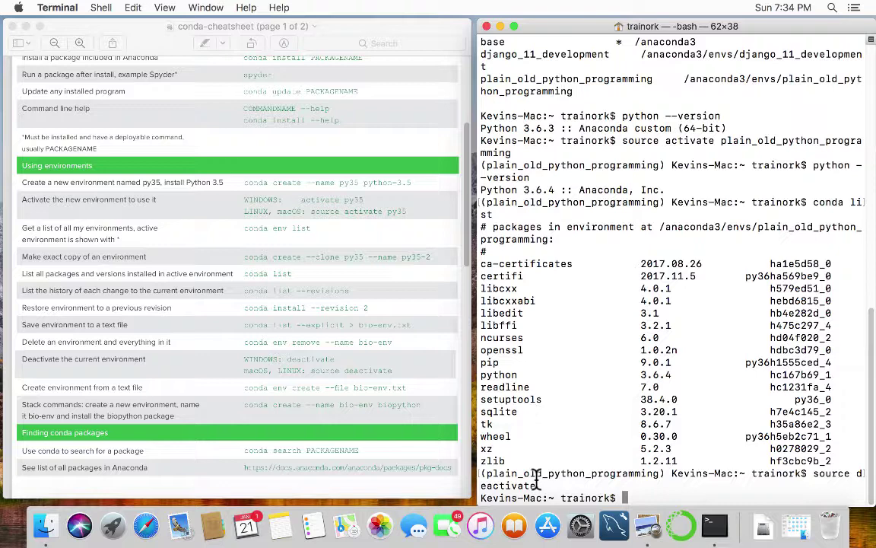
pyautogui.write('pytho')
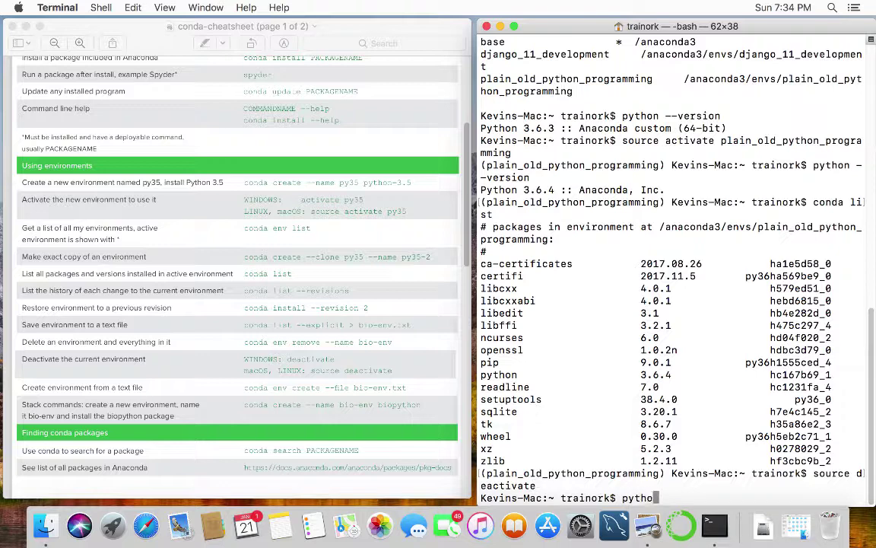
pyautogui.write('n --versopm')
pyautogui.press('Return')
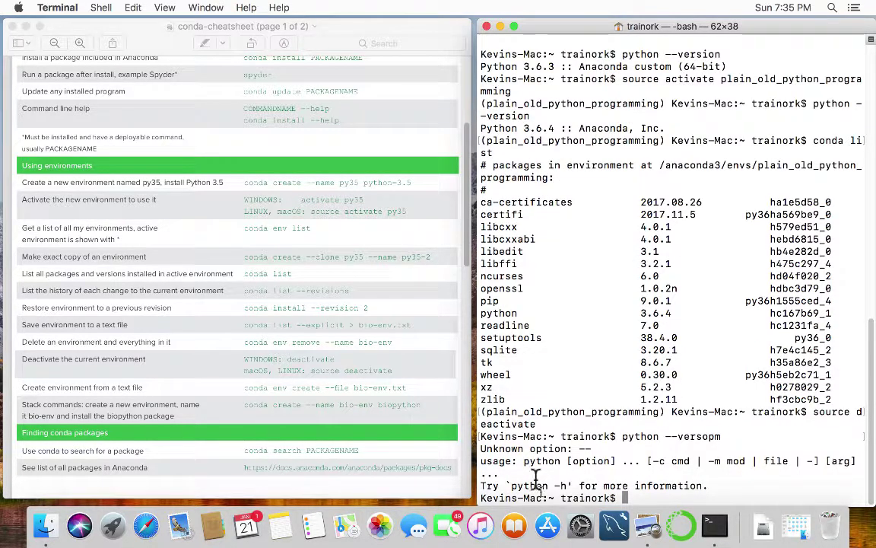
# Step: Check the Python version outside the deactivated environment with python --version
pyautogui.write('python --versi')
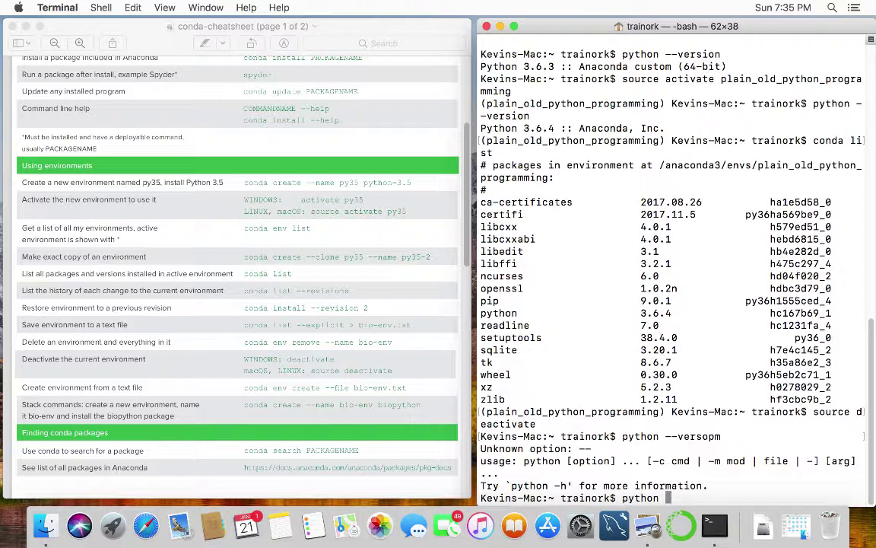
pyautogui.write('on')
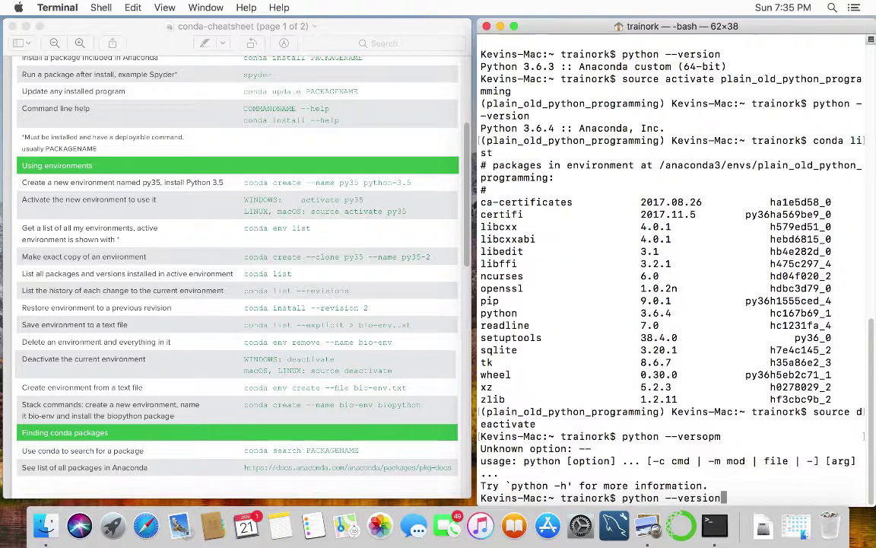
pyautogui.press('Return')
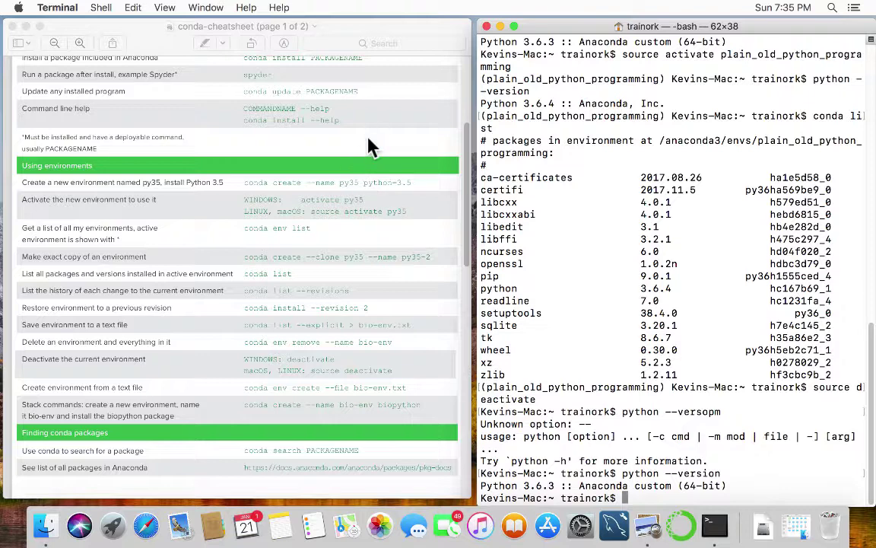
# Step: Create an environment with conda create --name django_11_also python=3.6 and accept the package plan with y
pyautogui.write('conda create')
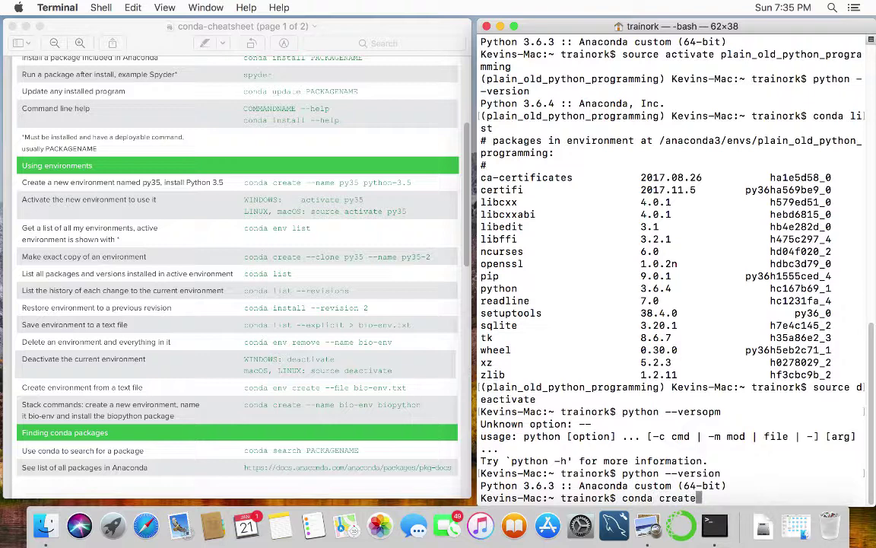
pyautogui.write(' --name')
pyautogui.write('django')
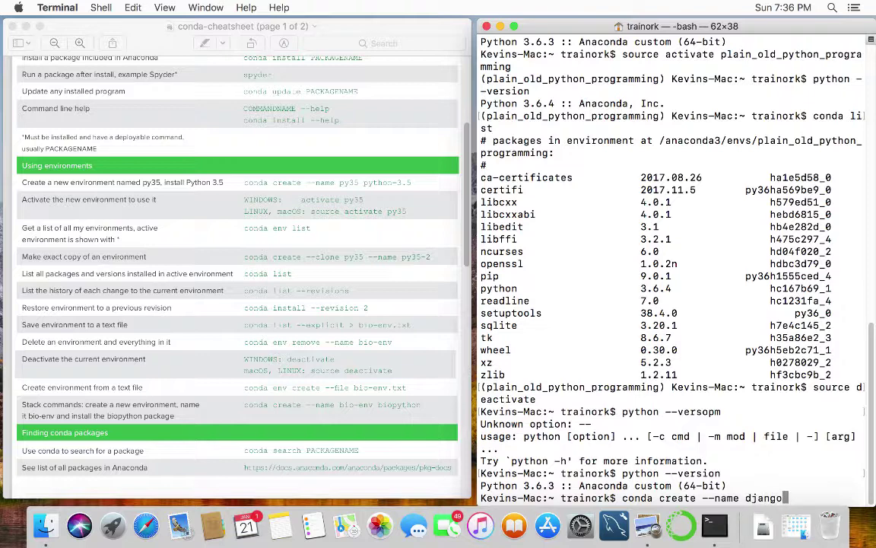
pyautogui.write('_11_also')
pyautogui.write('pth')
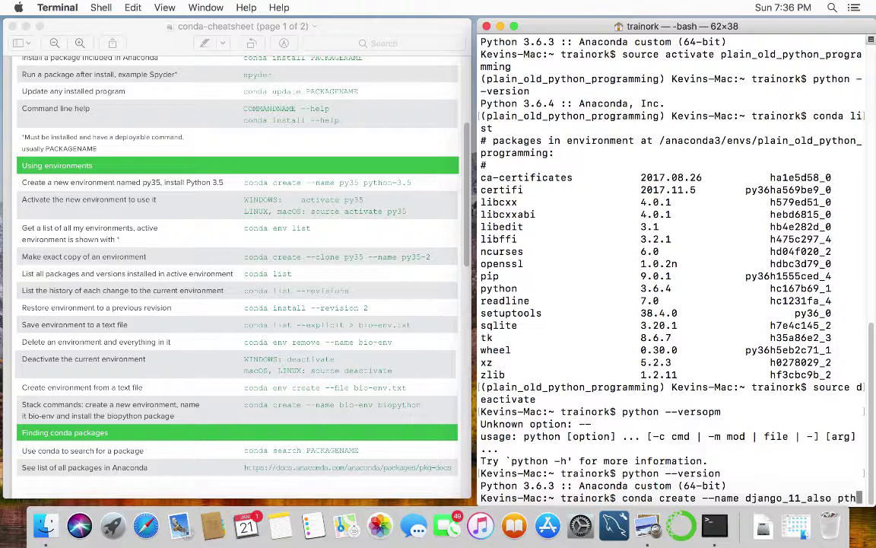
pyautogui.press('BackSpace')
pyautogui.press('BackSpace')
pyautogui.write('ython')
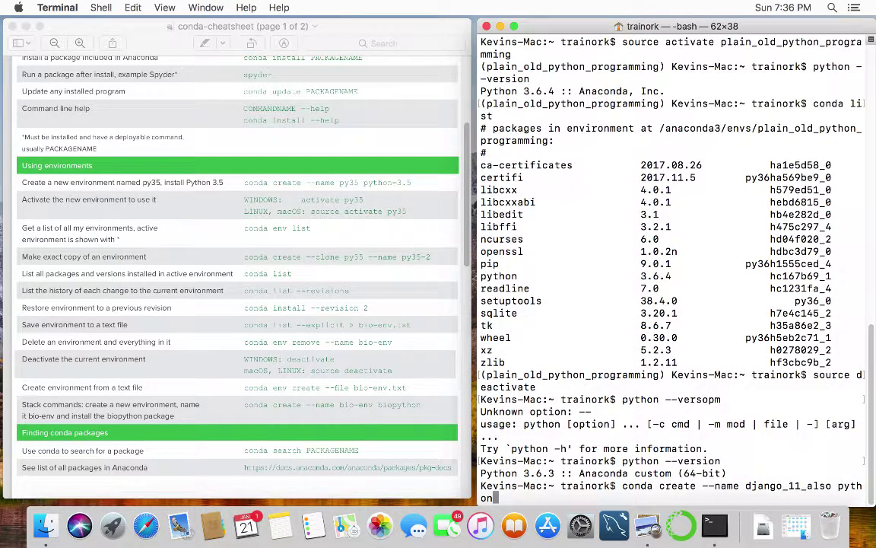
pyautogui.write('=3.6')
pyautogui.press('Return')
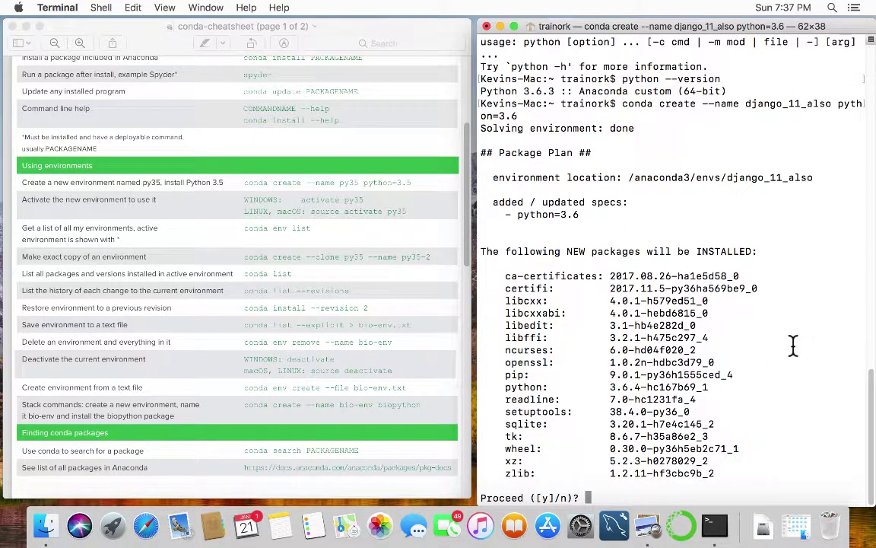
pyautogui.write('y')
pyautogui.press('Return')
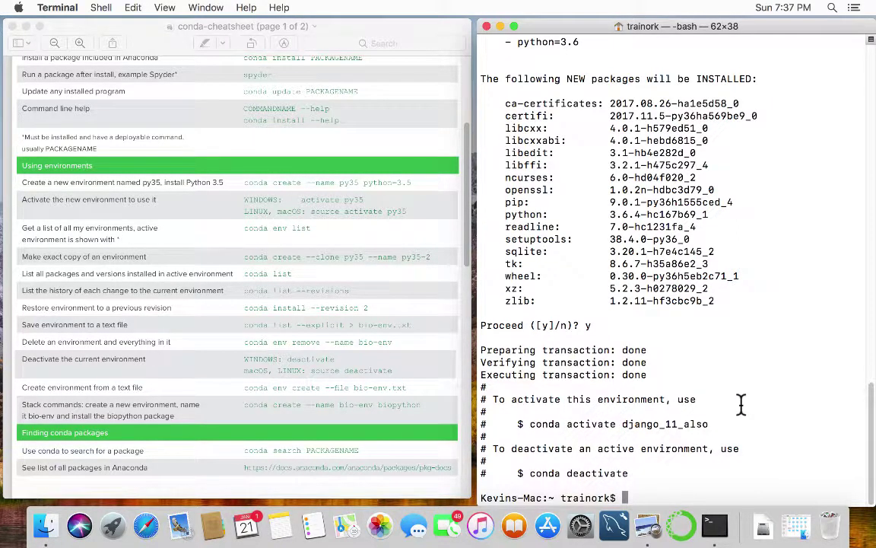
# Step: Activate the new environment with conda activate django_11_also
pyautogui.write('conda a')
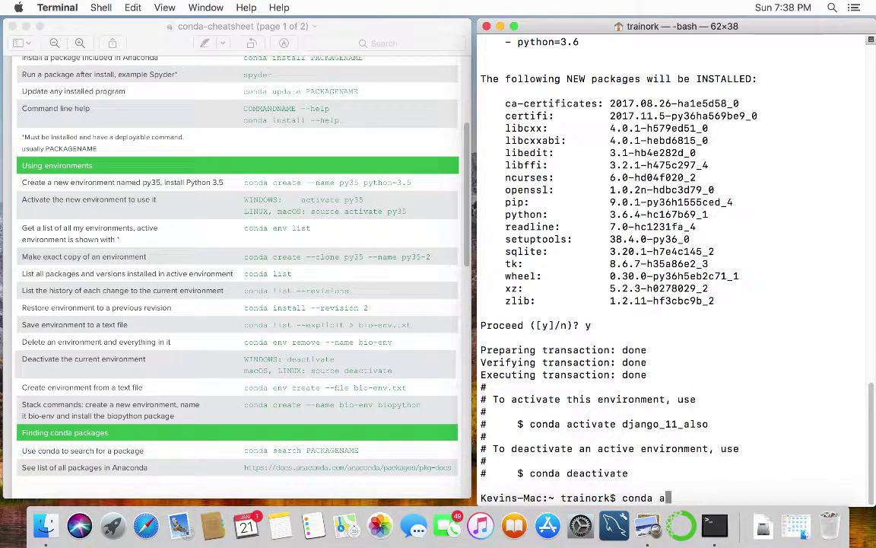
pyautogui.press('BackSpace')
pyautogui.write('activate')
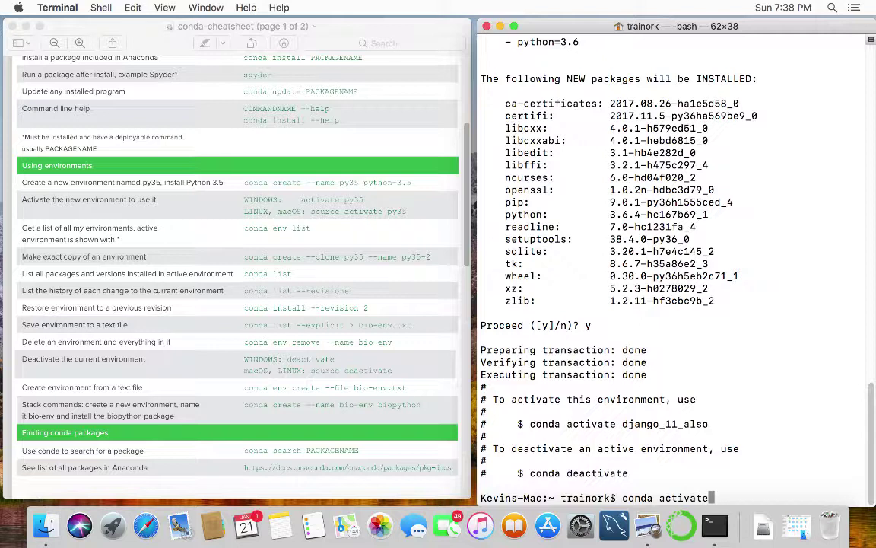
pyautogui.write(' django_11_also')
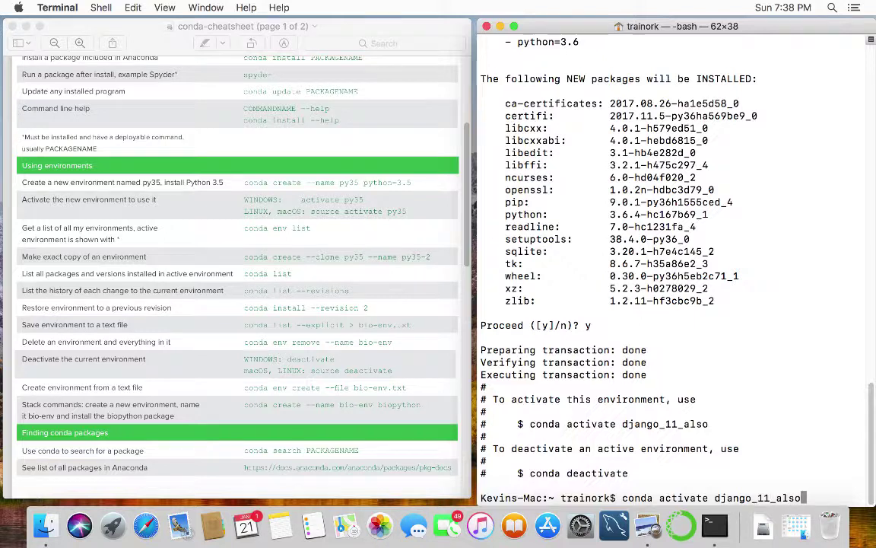
pyautogui.press('Return')
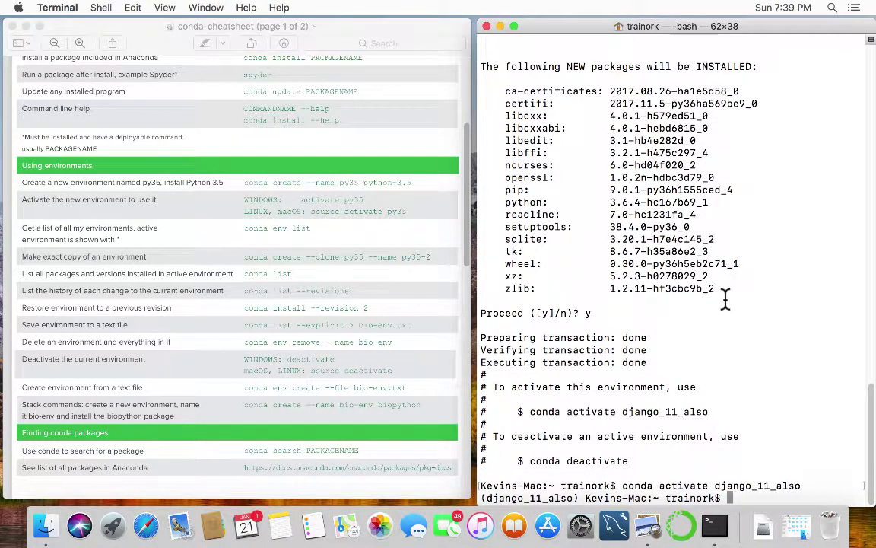
# Step: Check the Python version inside the django_11_also environment with python --version
pyautogui.write('python --version')
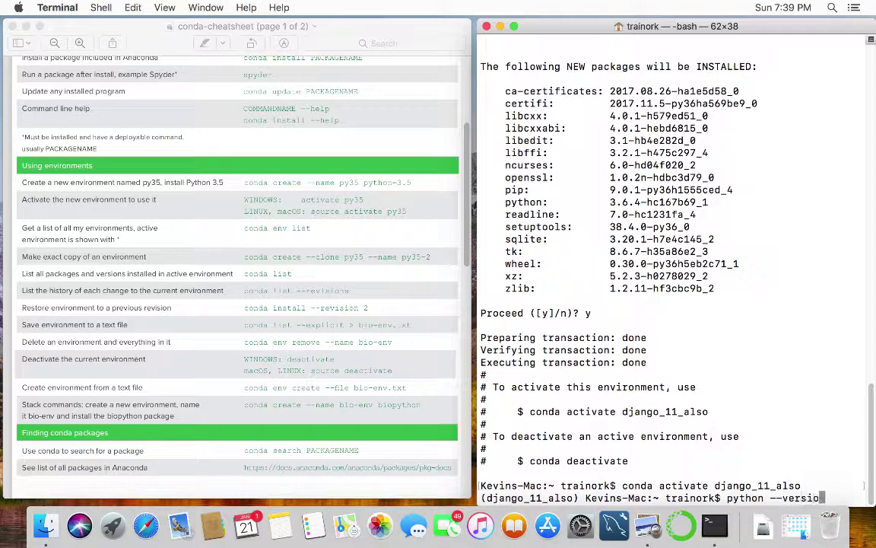
pyautogui.press('Return')
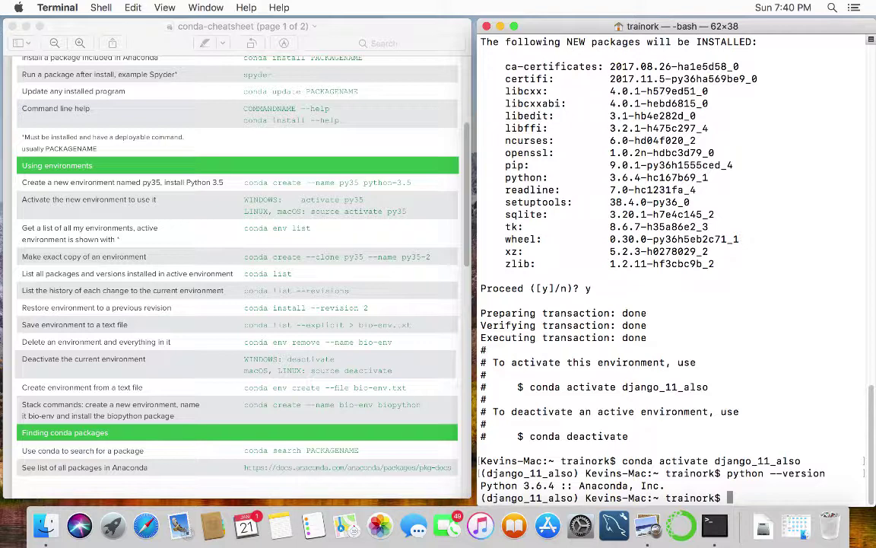
# Step: List the home folder with ls and change into the documents directory with cd documents
pyautogui.write('ls')
pyautogui.press('Return')
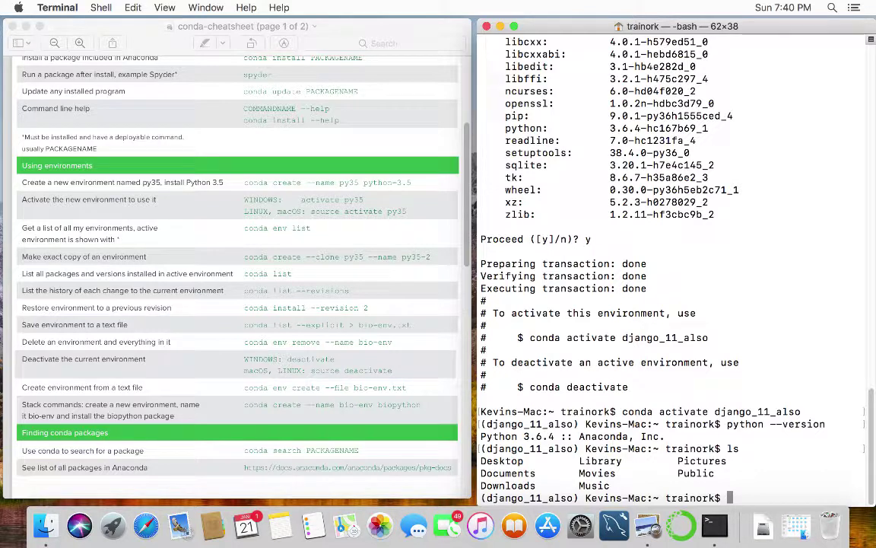
pyautogui.write('cd documents')
pyautogui.press('Return')
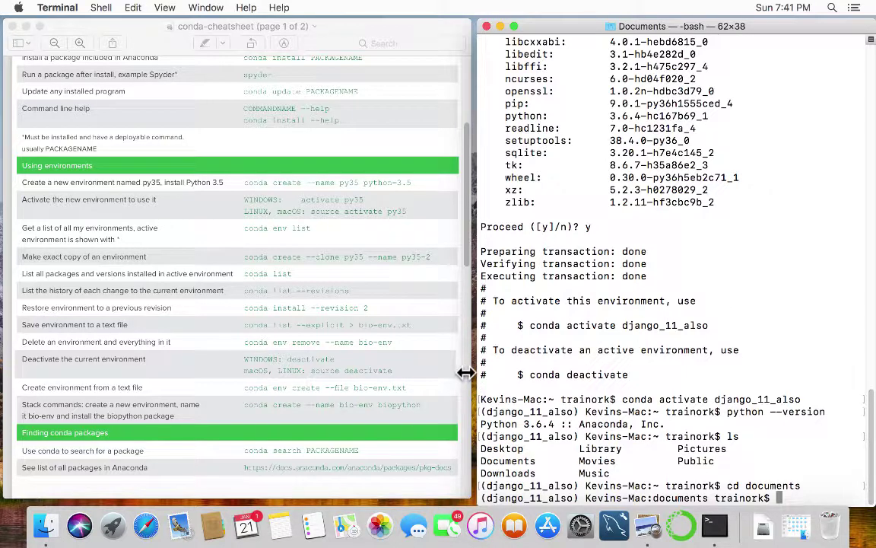
# Step: Widen the Terminal window, then create a djangogirls directory with mkdir and change into it
pyautogui.moveTo(465, 373); pyautogui.dragTo(200, 350)
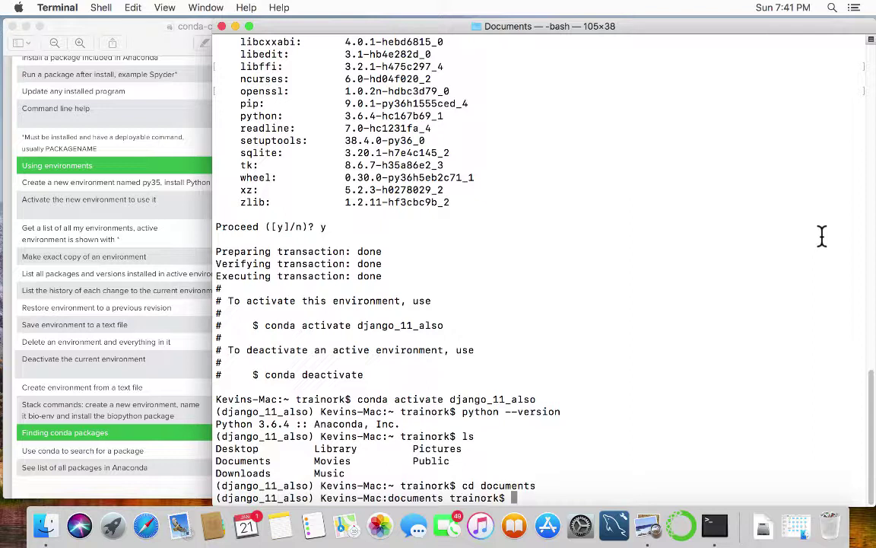
pyautogui.write('mkdi')
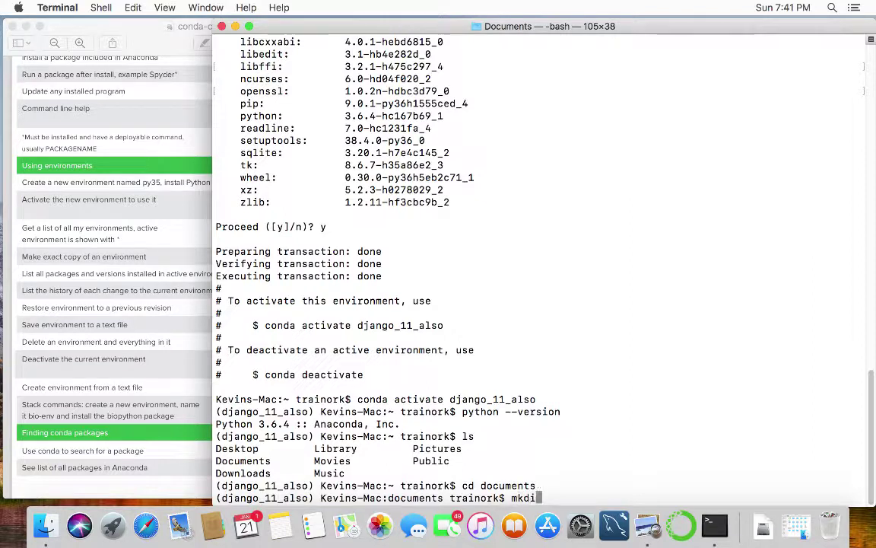
pyautogui.write('r djang')
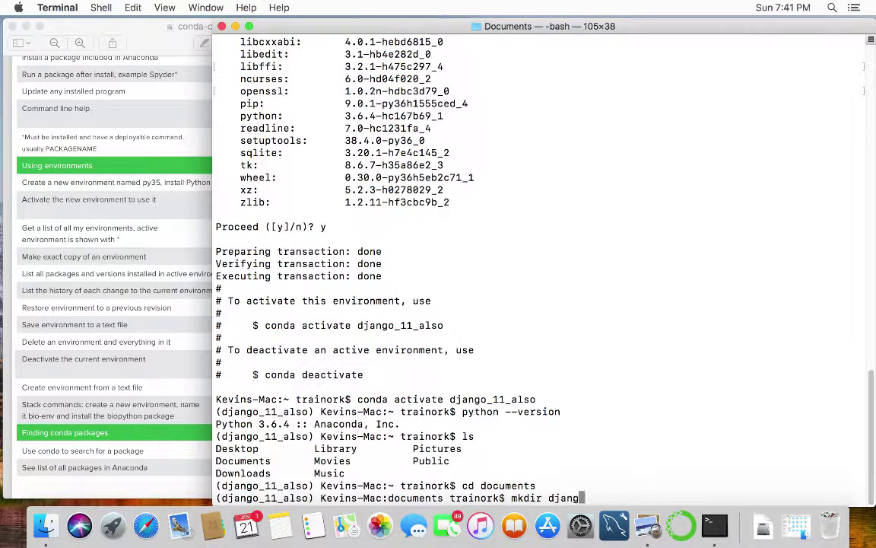
pyautogui.write('ogirls')
pyautogui.press('Return')
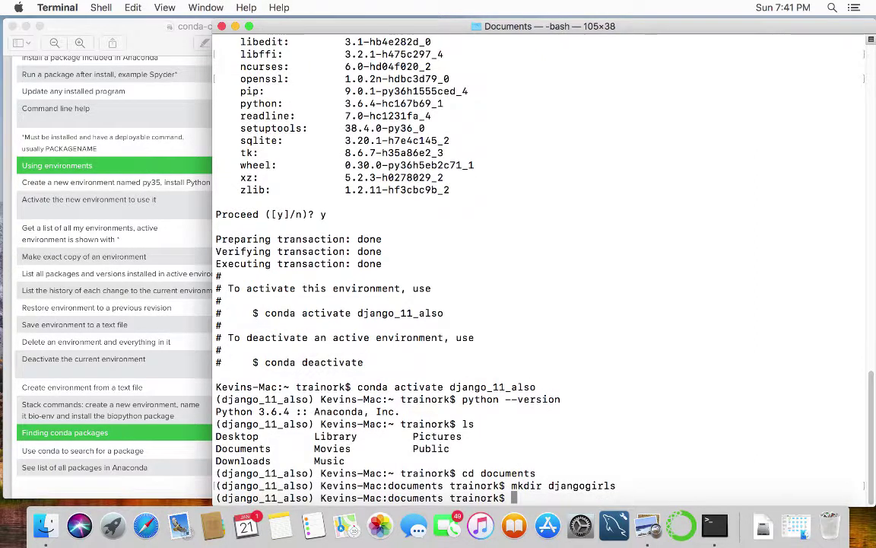
pyautogui.write('cd djangogirls')
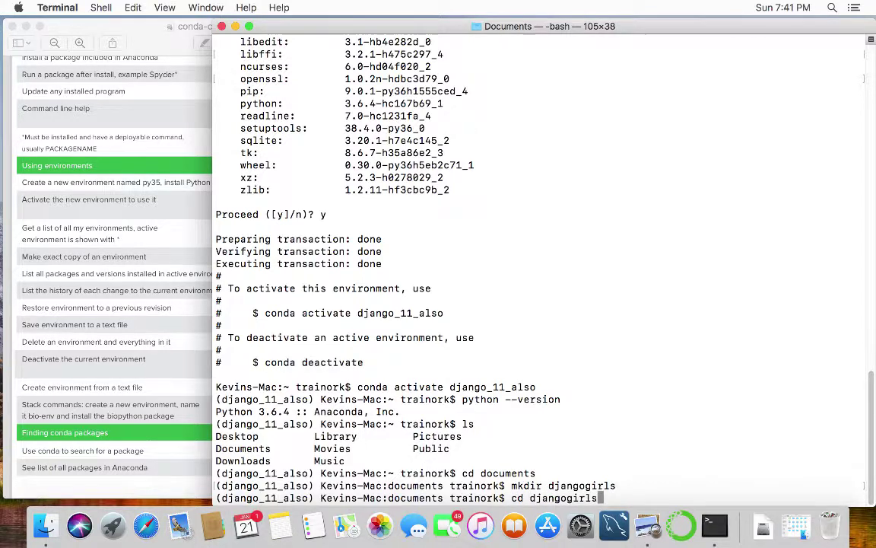
pyautogui.press('Return')
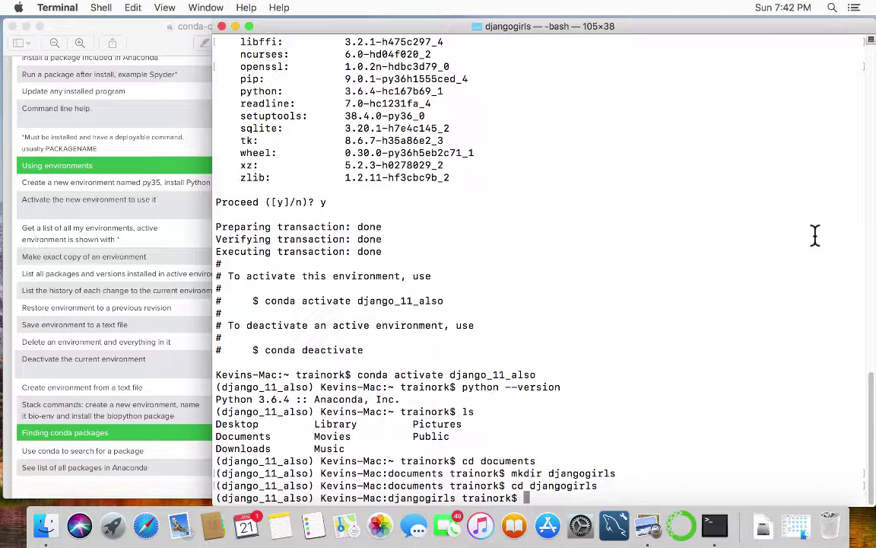
# Step: Install Django in the active environment with pip install django~=1.11.0
pyautogui.write('pip install')
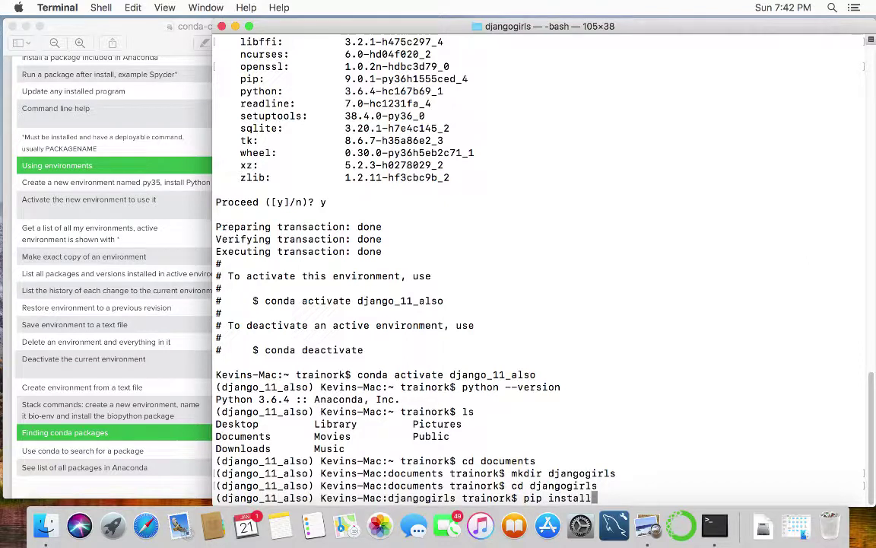
pyautogui.write(' django')
pyautogui.write('~=')
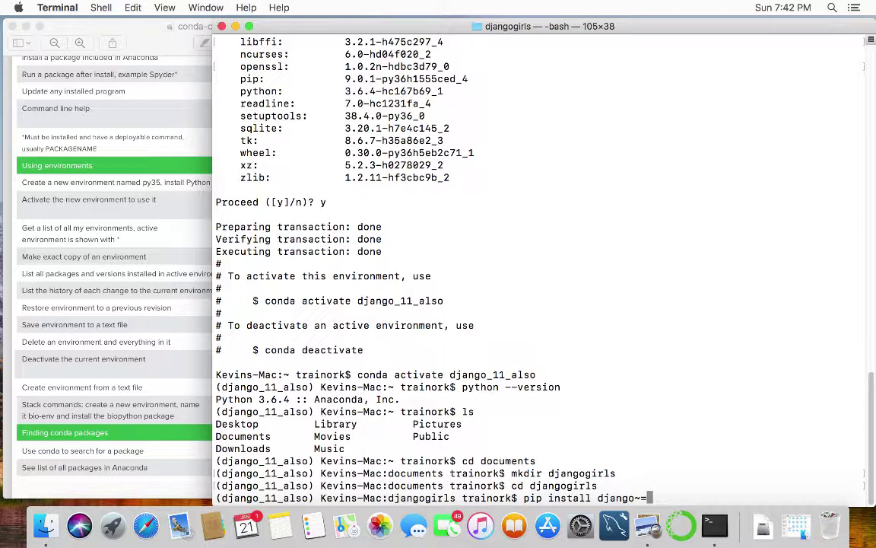
pyautogui.write('1.11.0')
pyautogui.press('Return')
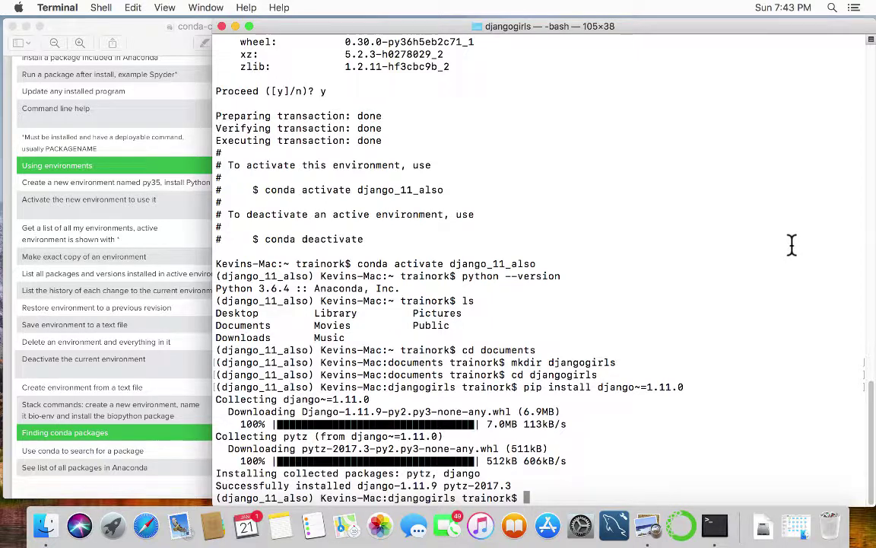
# Step: Consult the cheat sheet's environment commands and list the active environment's installed packages with conda list
pyautogui.click(142, 351)
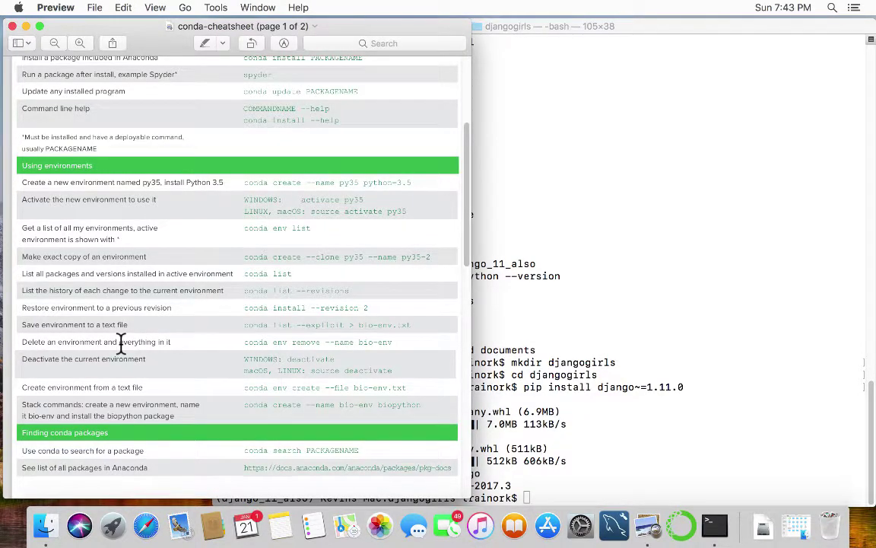
pyautogui.scroll(2, 119, 340)
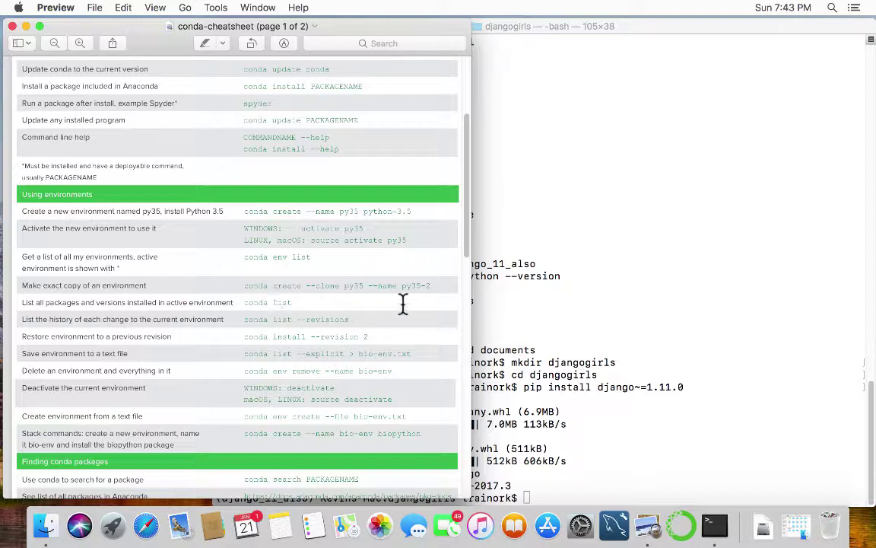
pyautogui.click(632, 424)
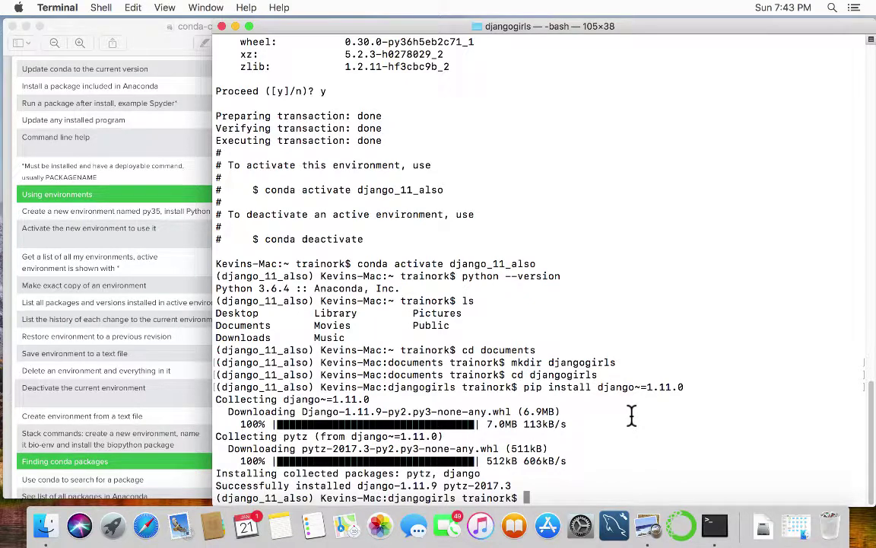
pyautogui.write('conda list')
pyautogui.press('Return')
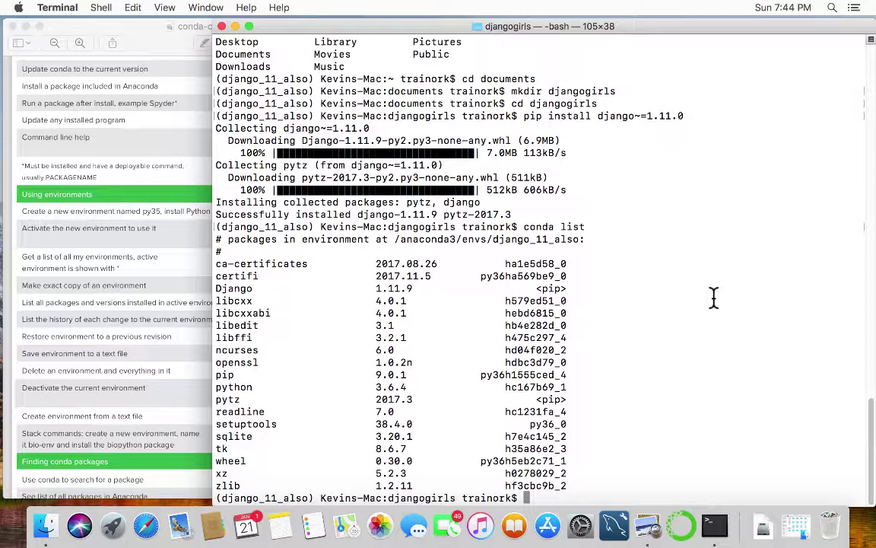
# Step: Deactivate the django_11_also environment with conda deactivate
pyautogui.write('conda deacti')
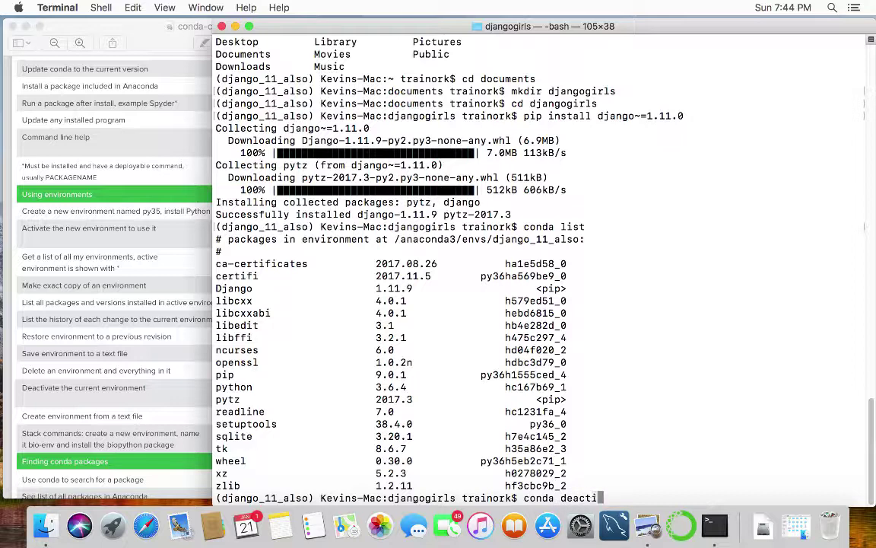
pyautogui.write('vate')
pyautogui.press('Return')
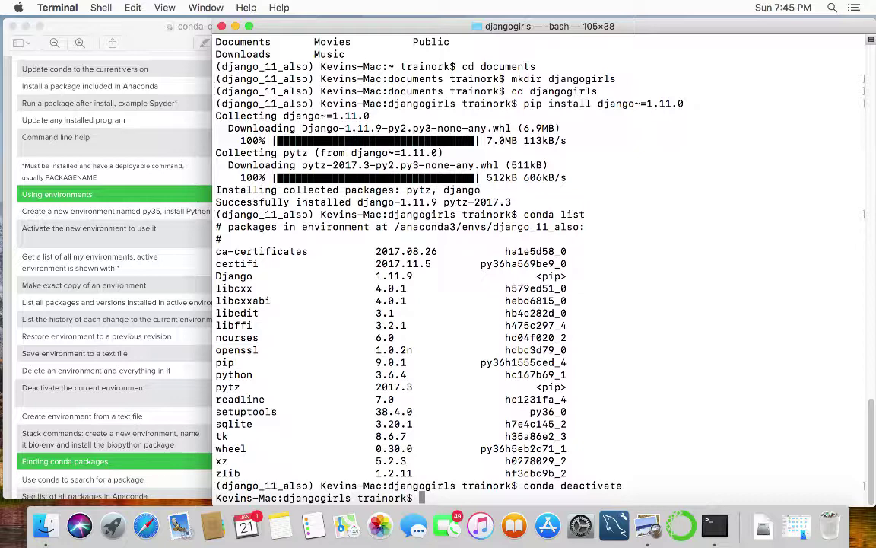
# Step: List the base environment's packages with conda list and all existing environments with conda env list
pyautogui.write('conda list')
pyautogui.press('Return')
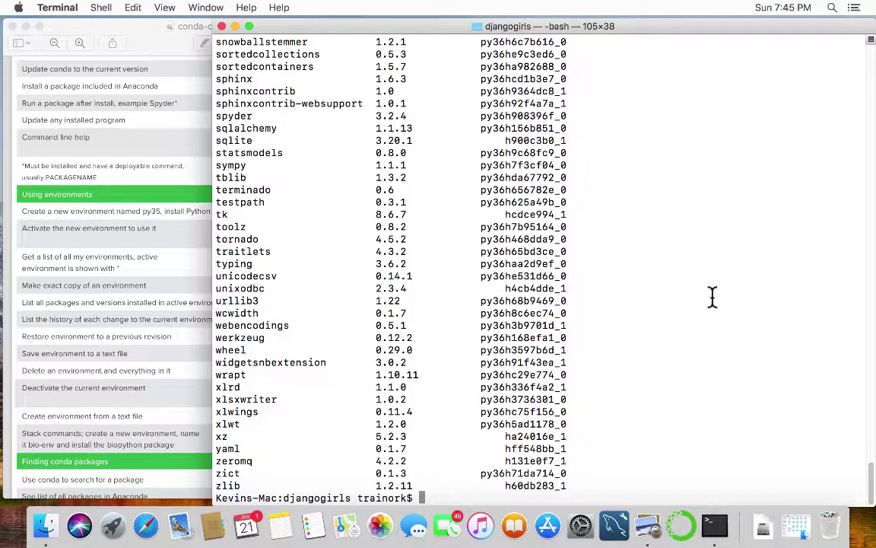
pyautogui.write('conda env li')
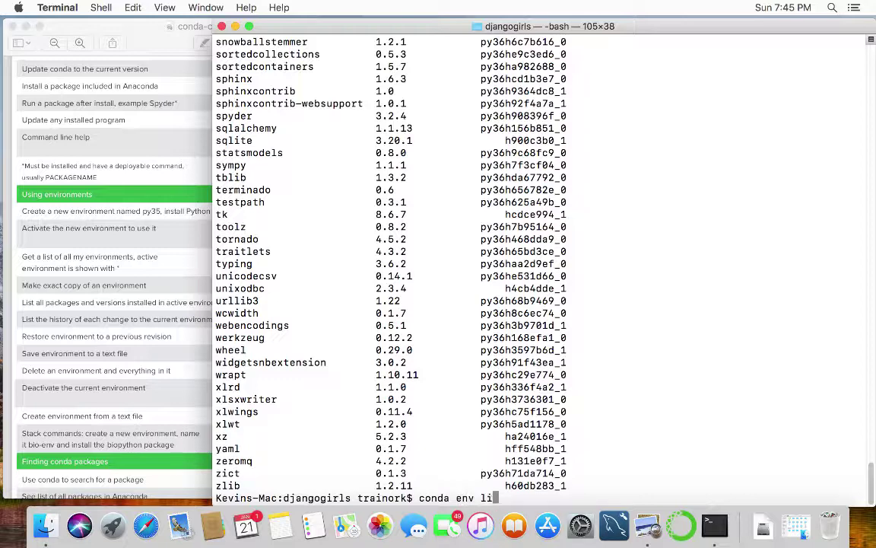
pyautogui.write('st')
pyautogui.press('Return')
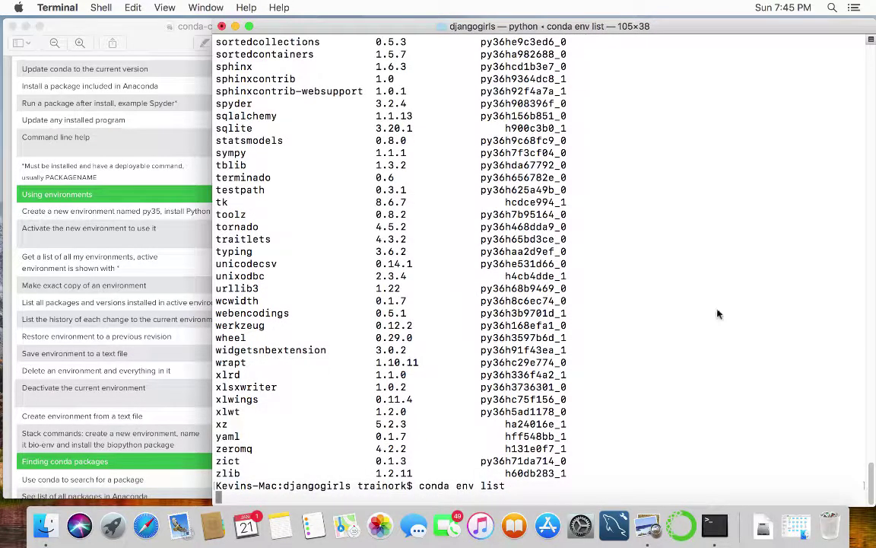
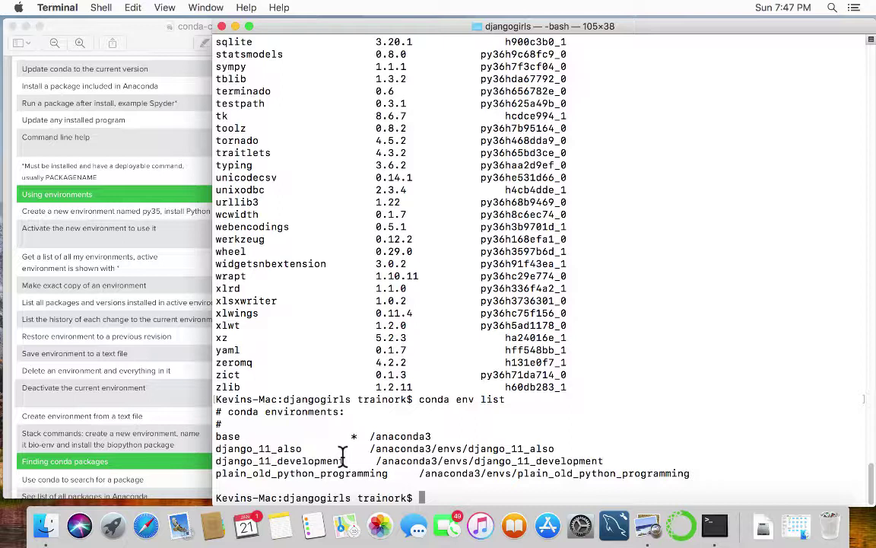
# Step: Launch Anaconda Navigator and minimize the Terminal and conda-cheatsheet windows while it loads
pyautogui.click(679, 526)
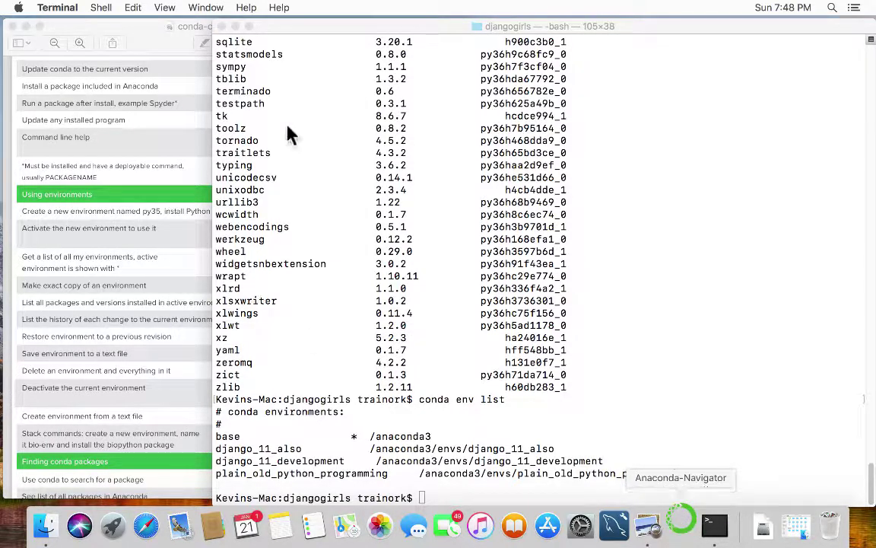
pyautogui.click(235, 26)
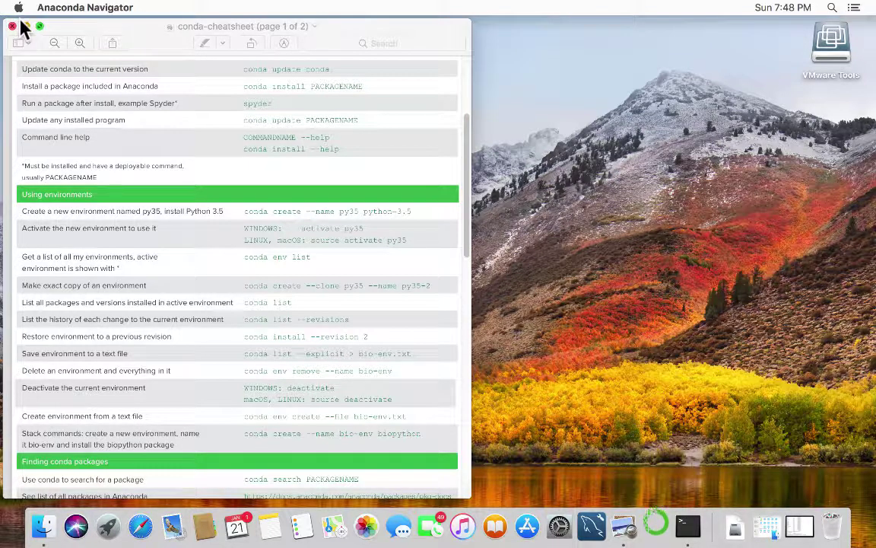
pyautogui.click(24, 26)
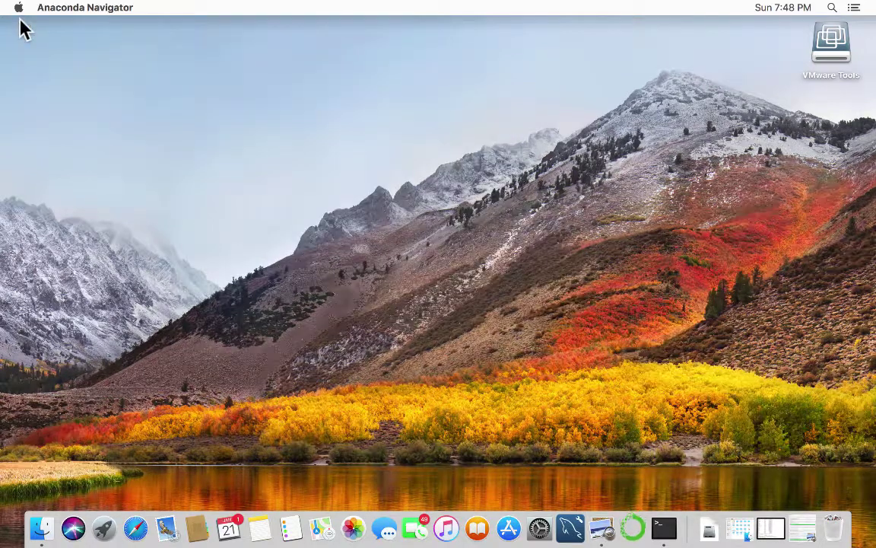
pyautogui.rightClick(628, 519)
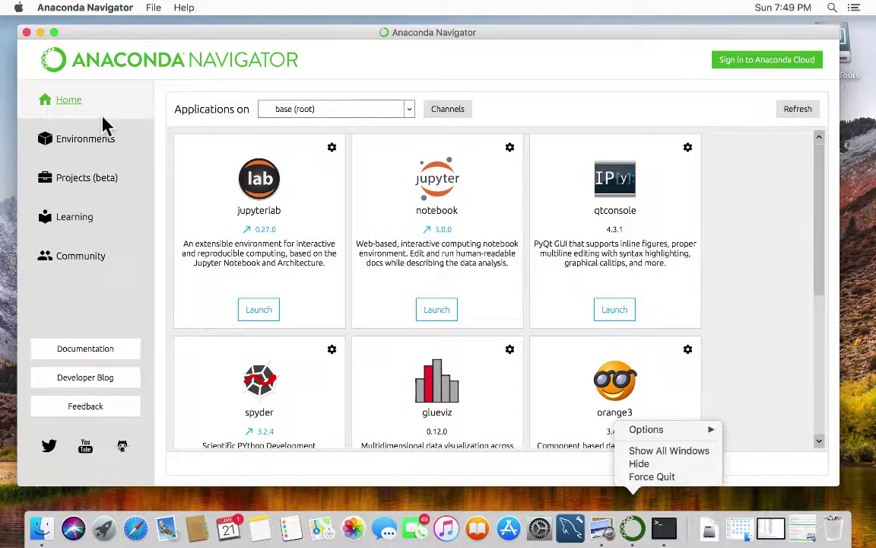
# Step: Examine the installed packages of the django_11_also environment in Navigator's Environments view, selecting the django entry
pyautogui.click(90, 137)
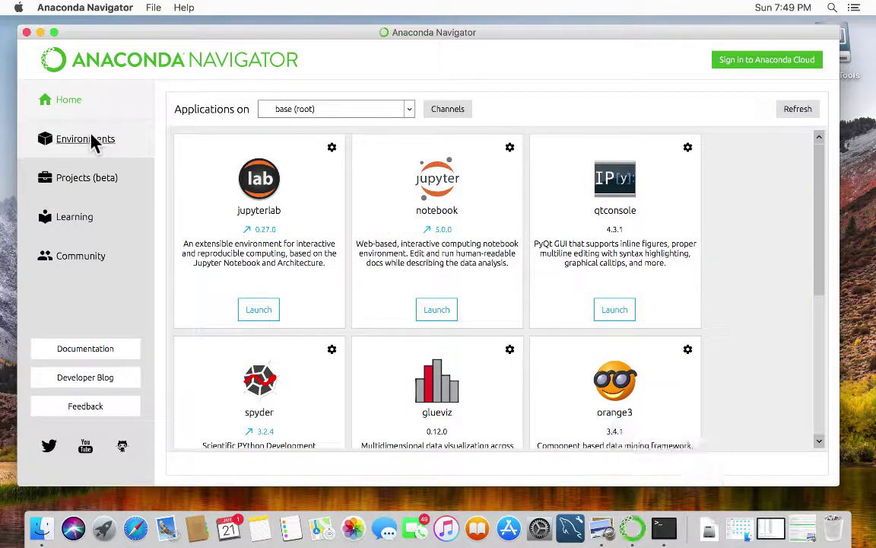
pyautogui.click(91, 139)
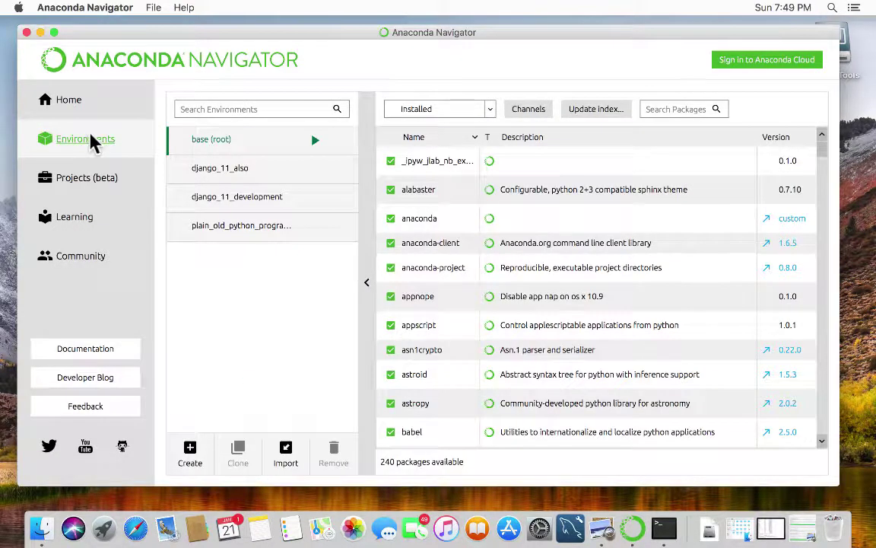
pyautogui.click(200, 170)
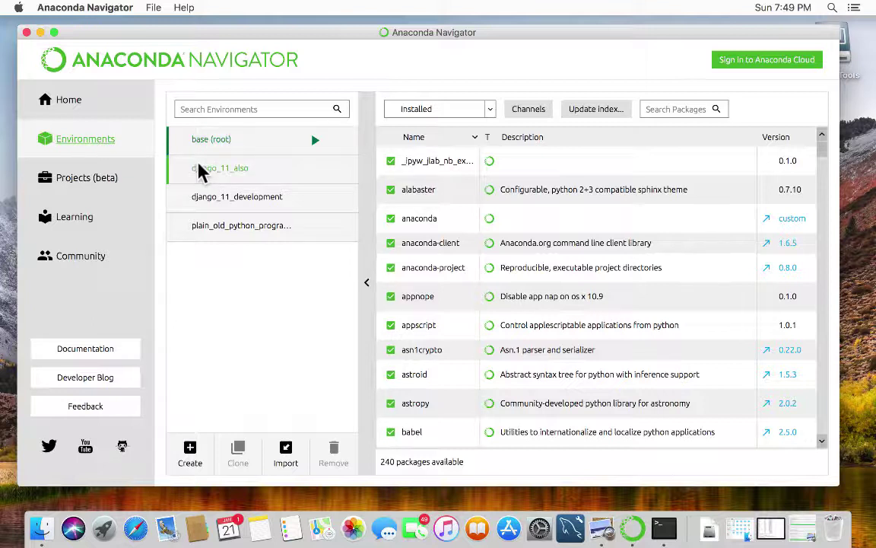
pyautogui.click(239, 174)
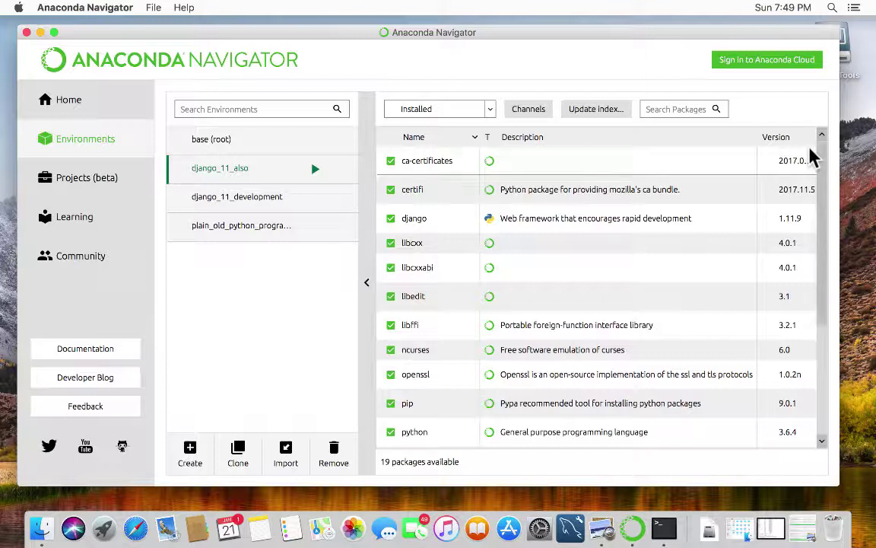
pyautogui.click(411, 225)
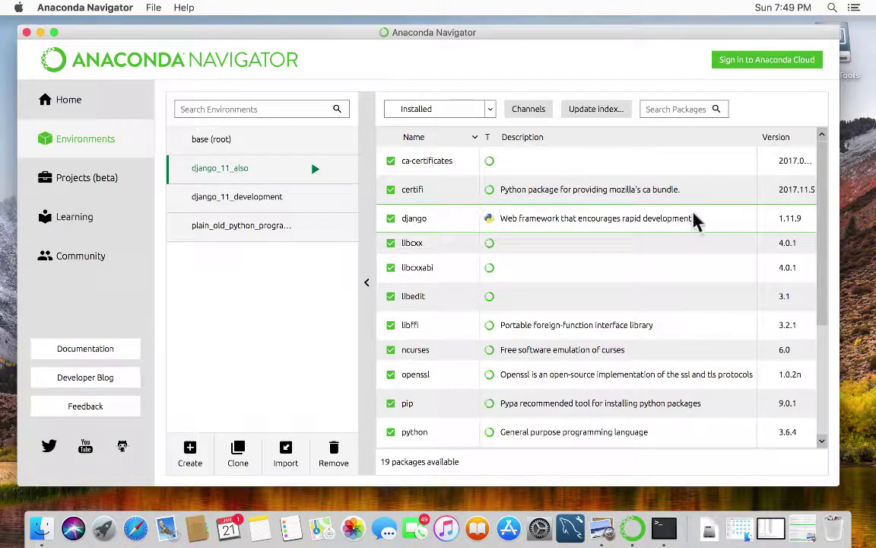